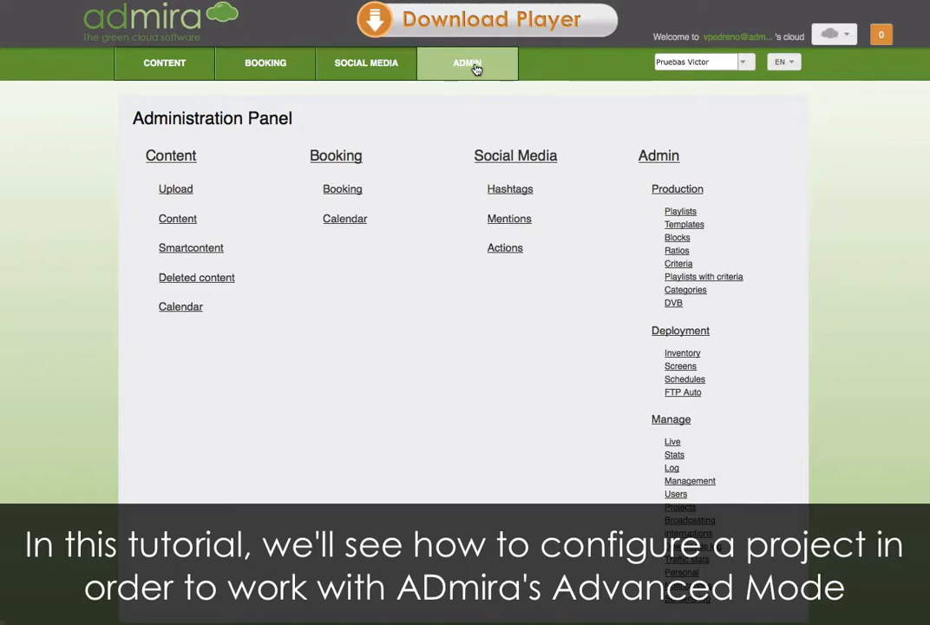
# - In the production administration's Categories, create and save a category named Advertisements
pyautogui.click(474, 68)
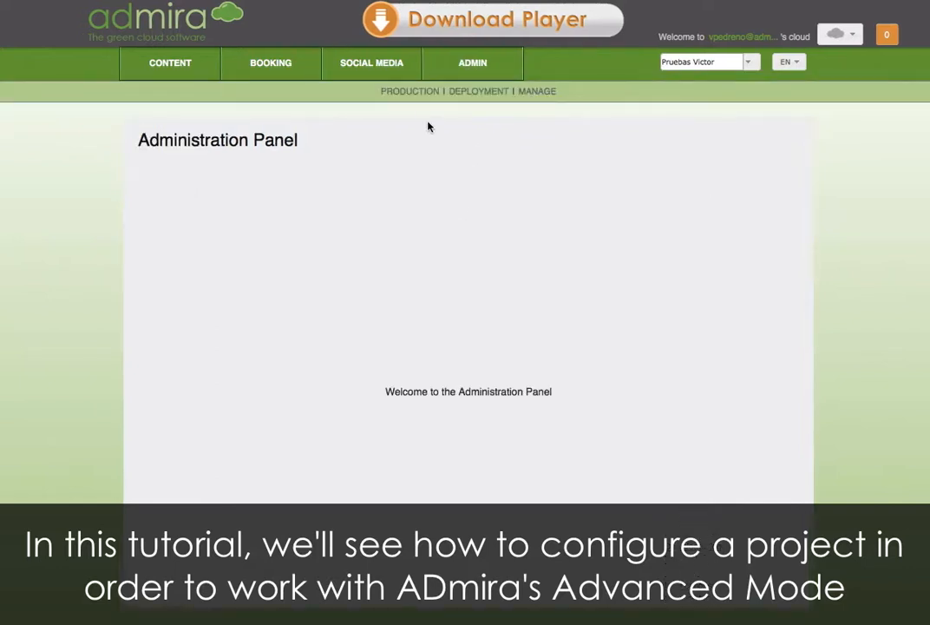
pyautogui.click(425, 97)
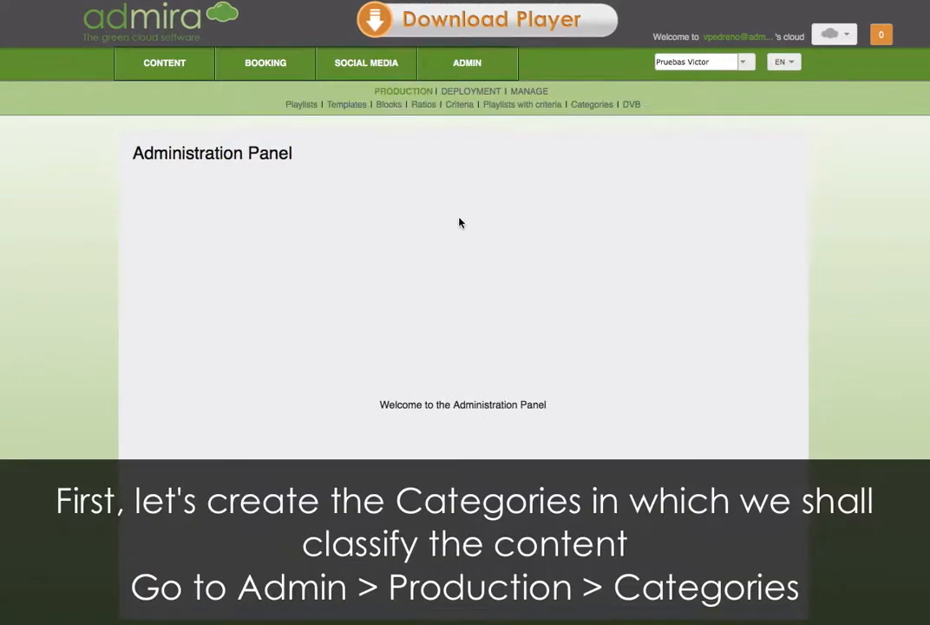
pyautogui.click(592, 104)
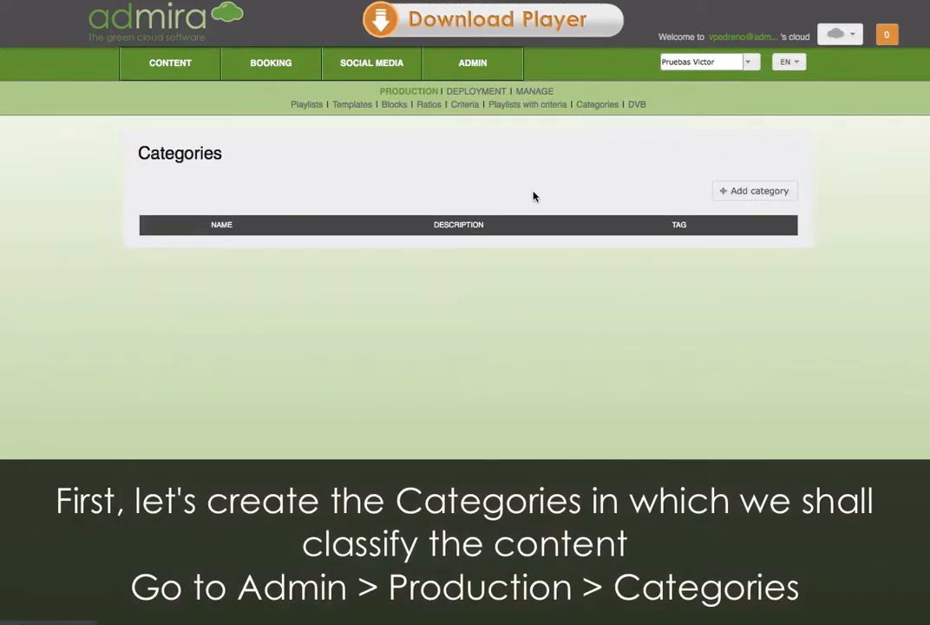
pyautogui.click(772, 193)
pyautogui.click(322, 208)
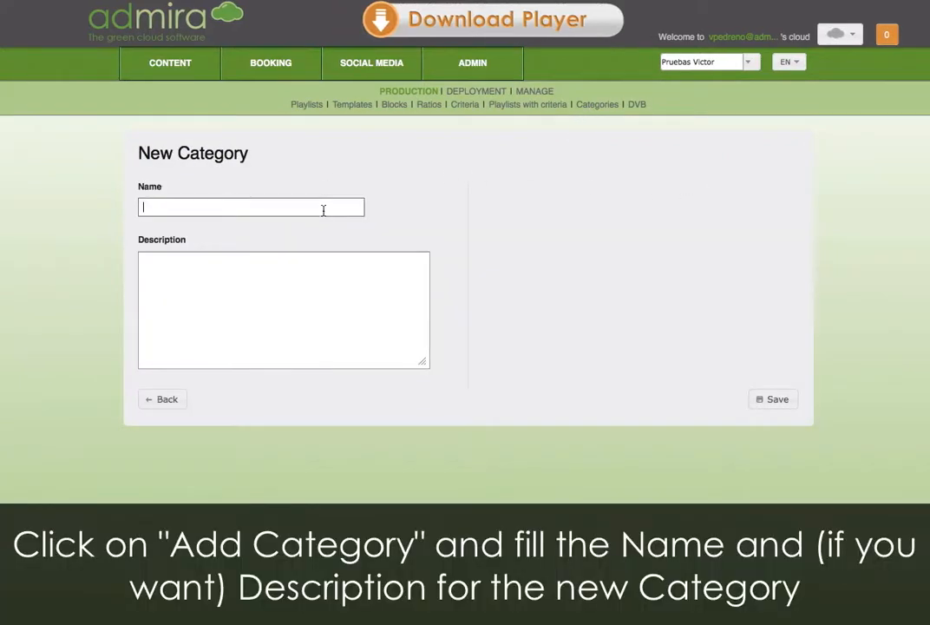
pyautogui.write('Adve')
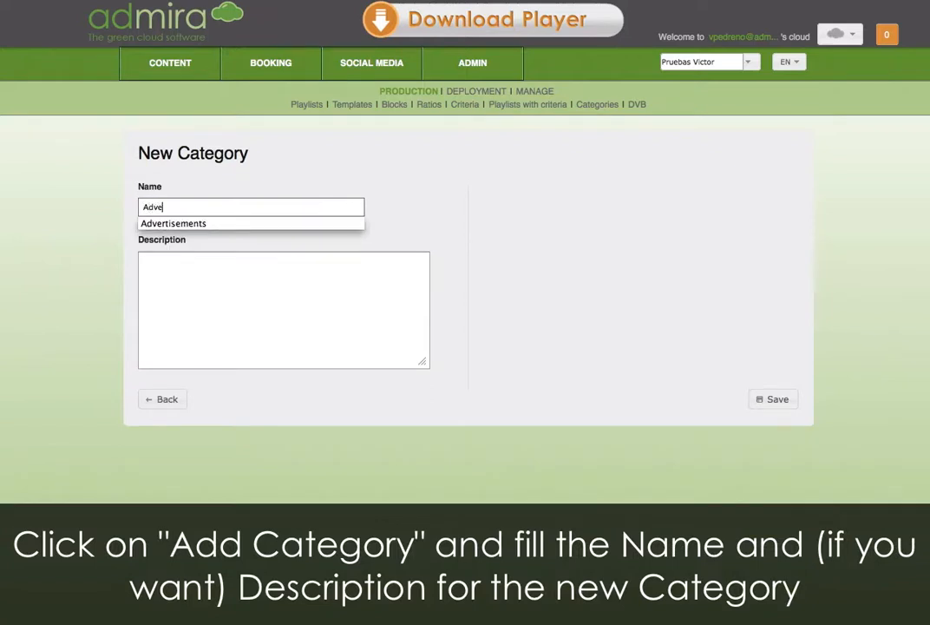
pyautogui.press('Down')
pyautogui.press('Return')
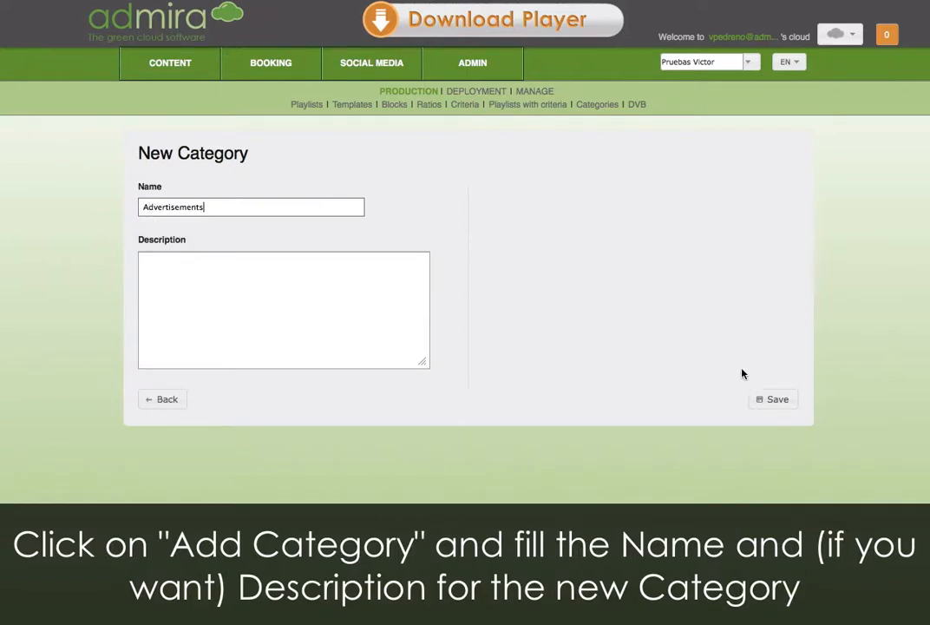
pyautogui.click(762, 399)
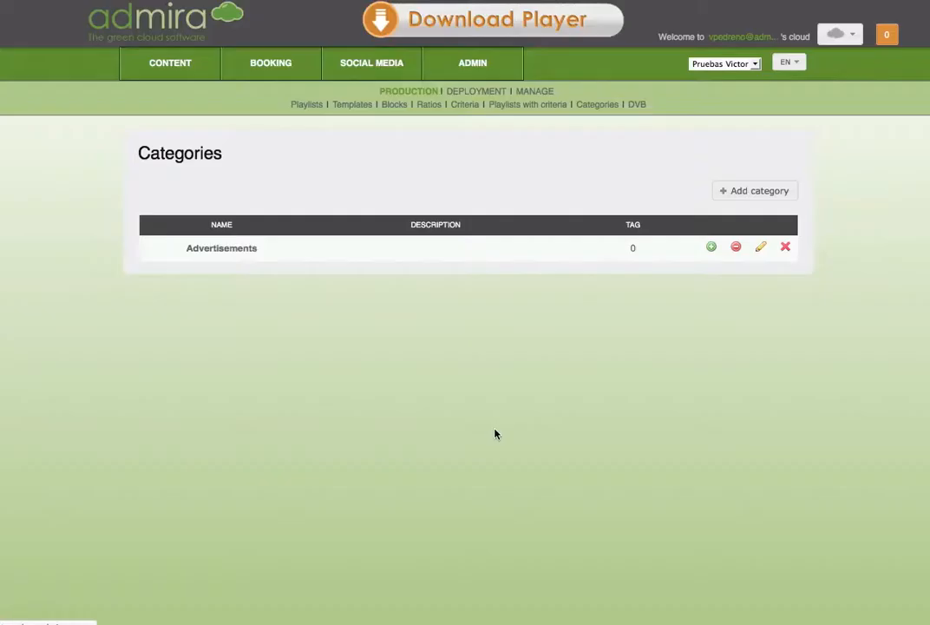
# - Add the tags Fashion and Restaurants to the Advertisements category
pyautogui.click(711, 249)
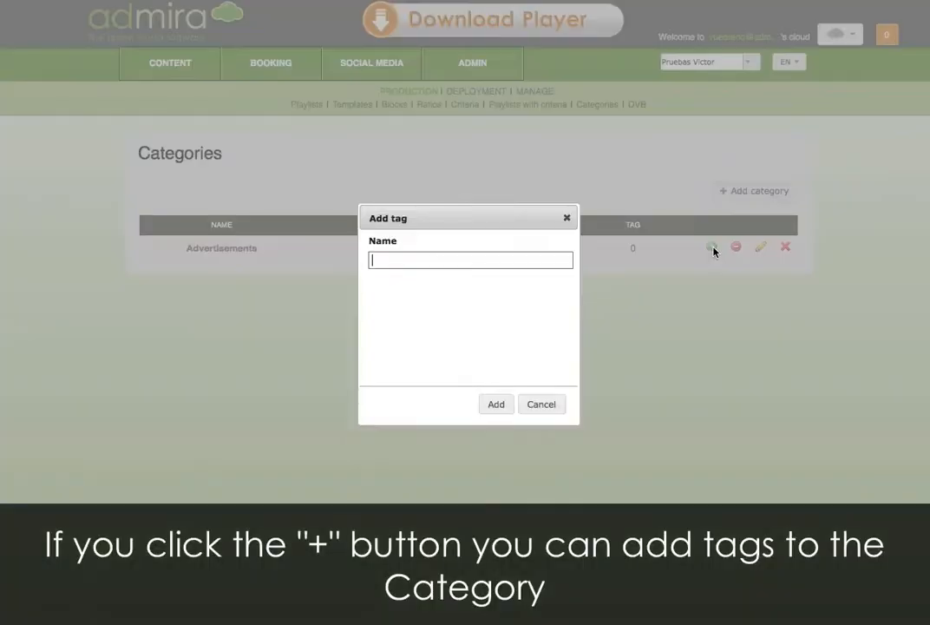
pyautogui.click(403, 259)
pyautogui.write('Fashion')
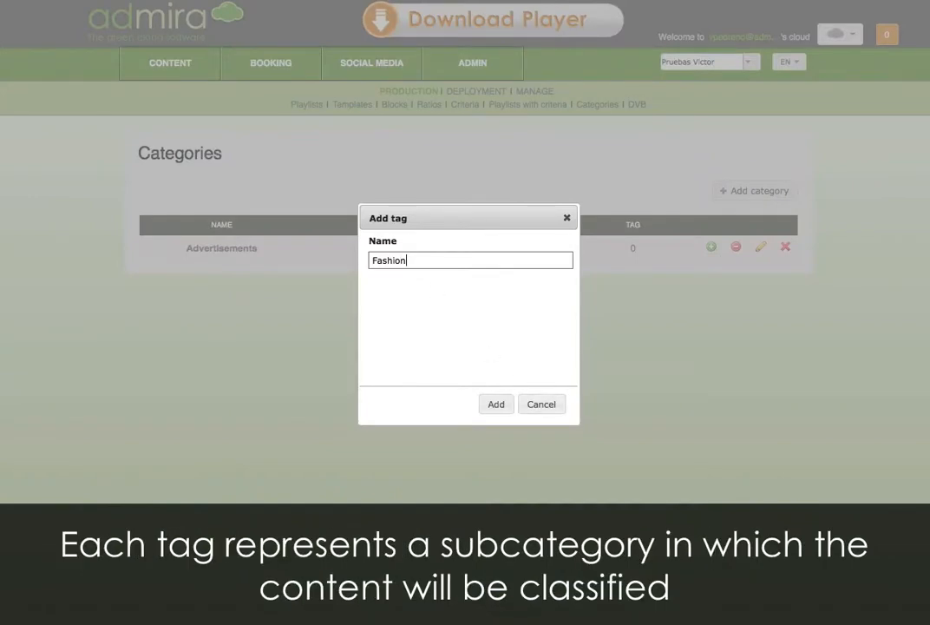
pyautogui.click(498, 405)
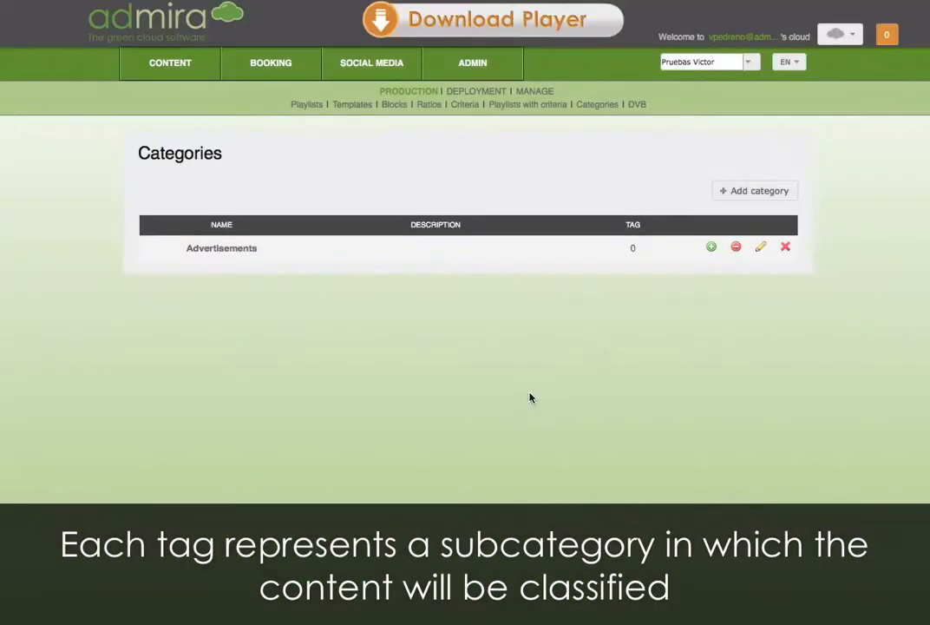
pyautogui.click(712, 248)
pyautogui.write('Resta')
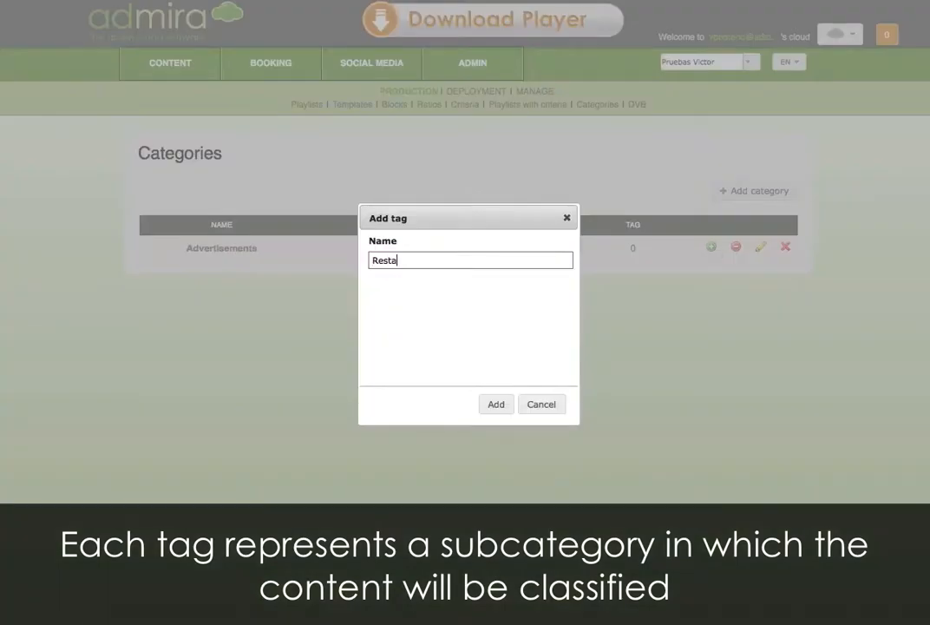
pyautogui.write('urants')
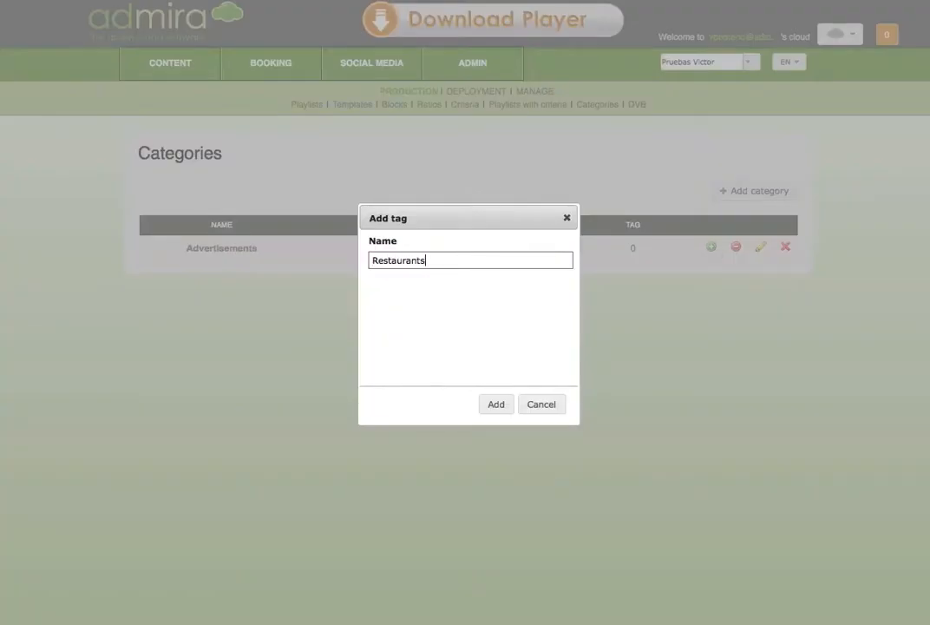
pyautogui.click(488, 404)
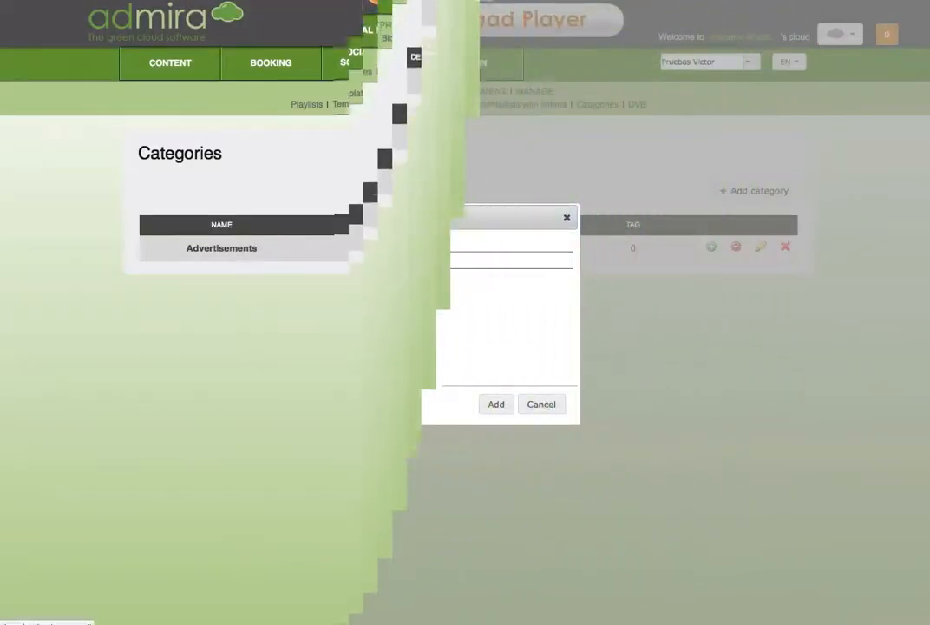
# - Add a Videogames tag to the Advertisements category
pyautogui.write('Video')
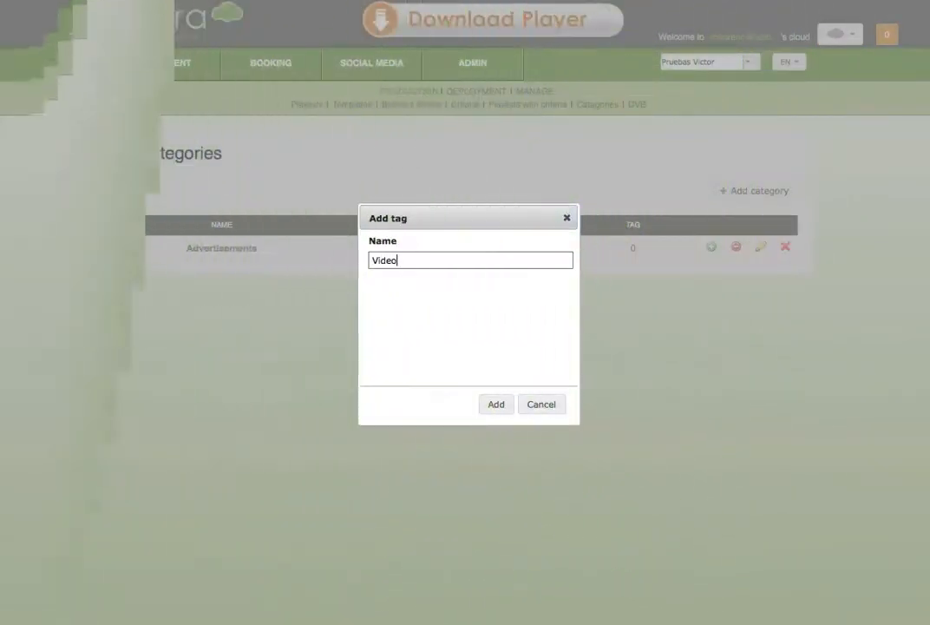
pyautogui.write('games')
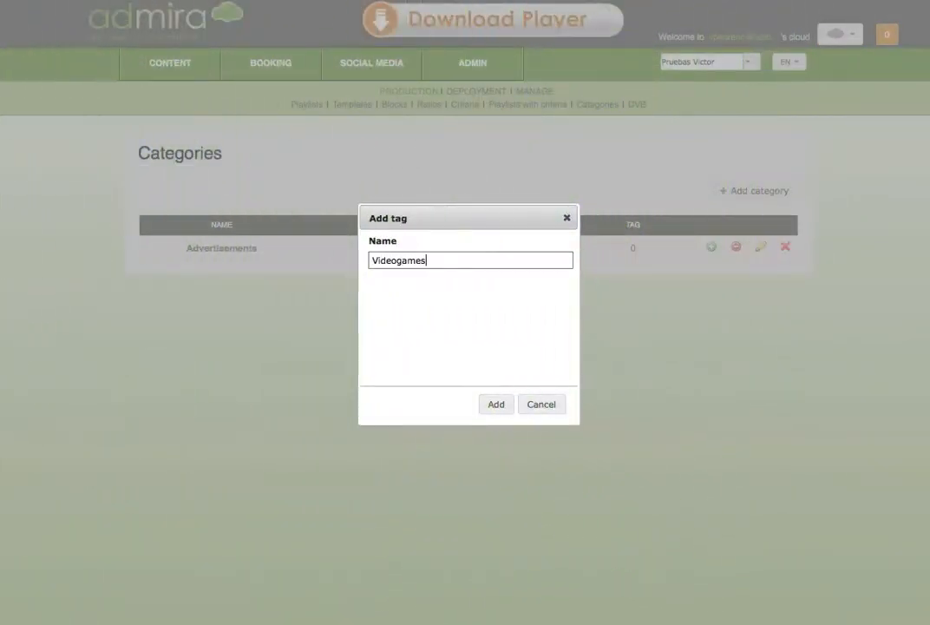
pyautogui.click(491, 408)
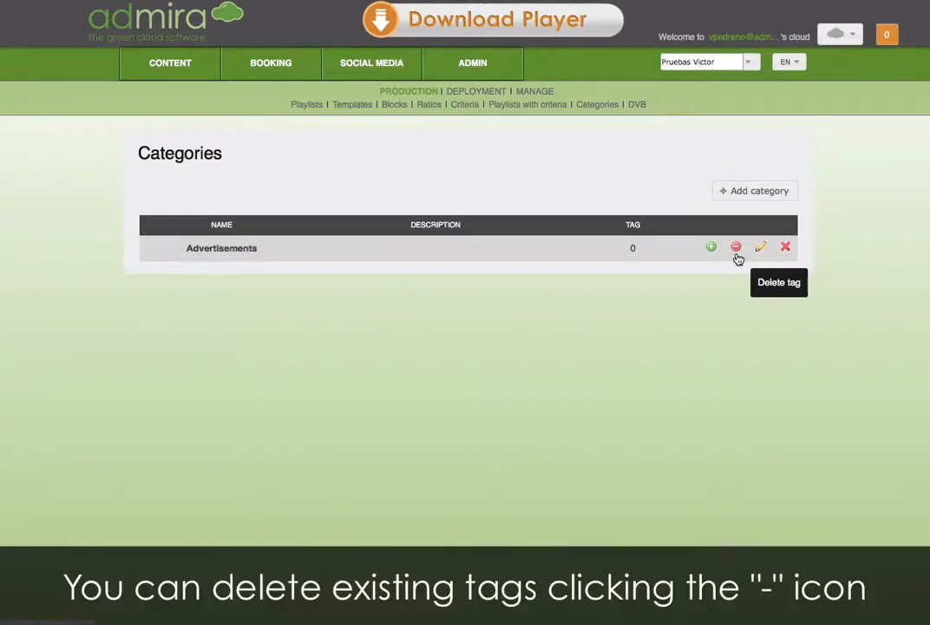
# - Delete the Videogames tag from the Advertisements category and confirm the deletion
pyautogui.click(736, 248)
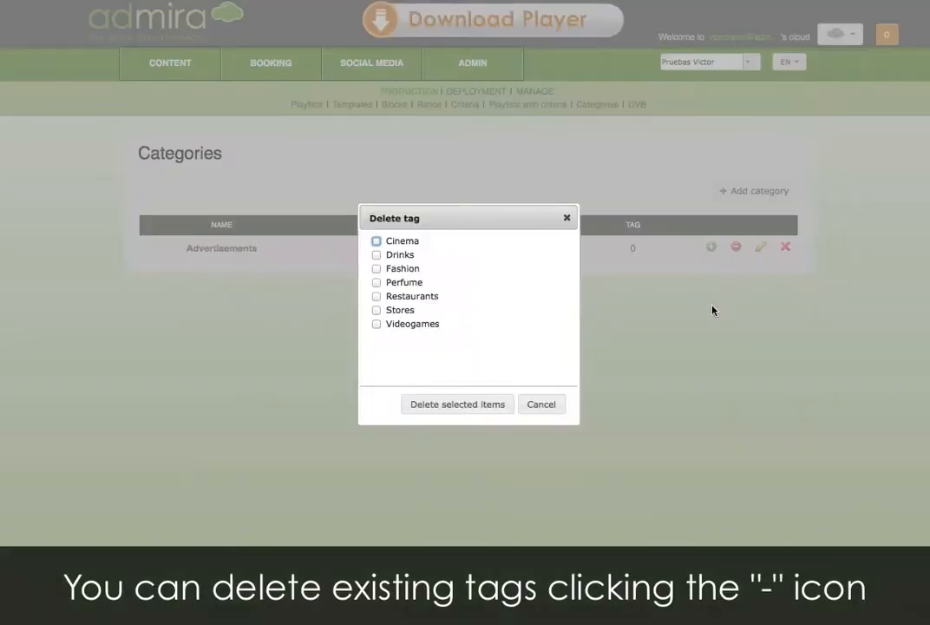
pyautogui.click(376, 324)
pyautogui.click(449, 405)
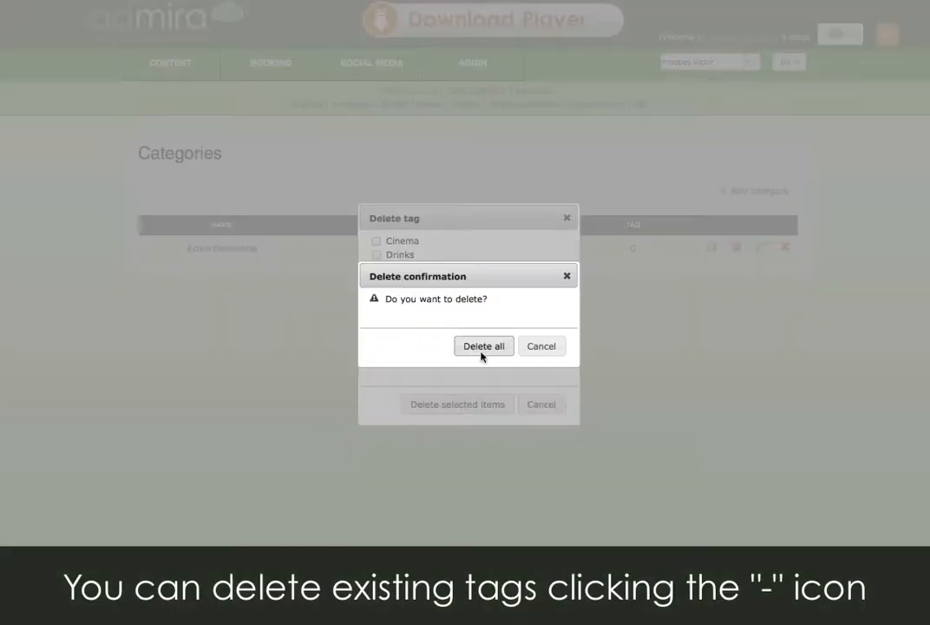
pyautogui.click(486, 347)
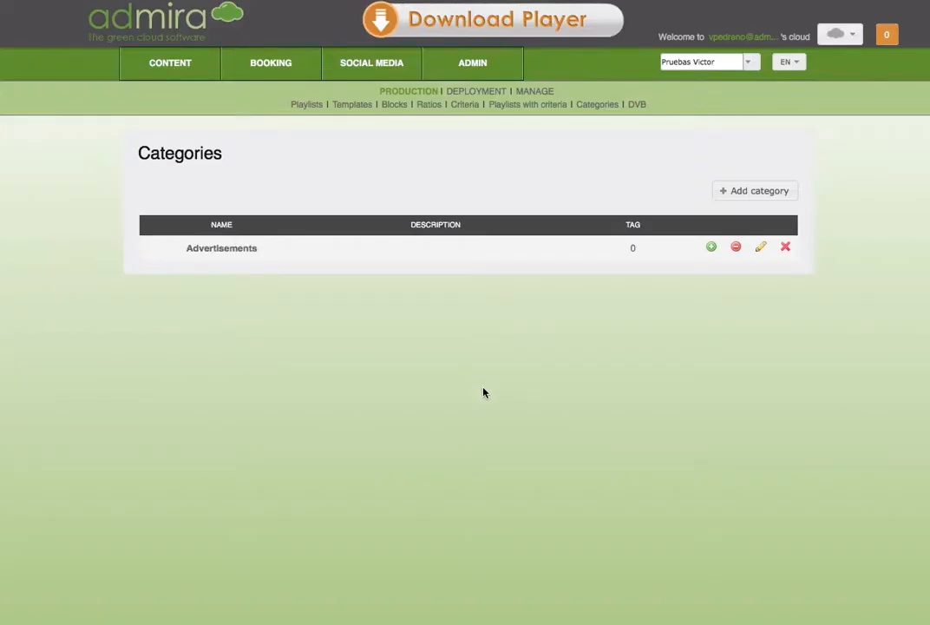
# - Create another category named Other
pyautogui.click(746, 192)
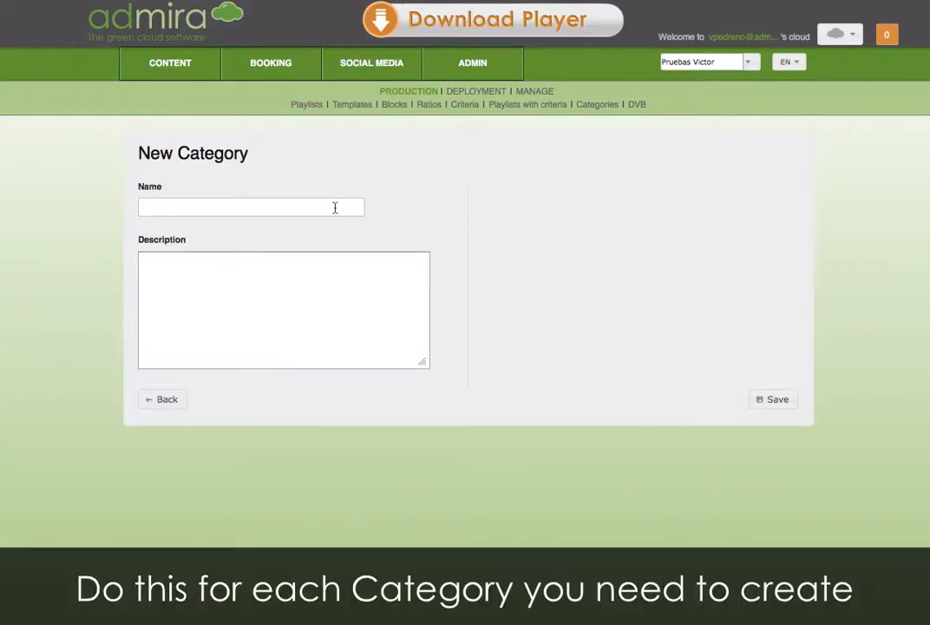
pyautogui.click(317, 210)
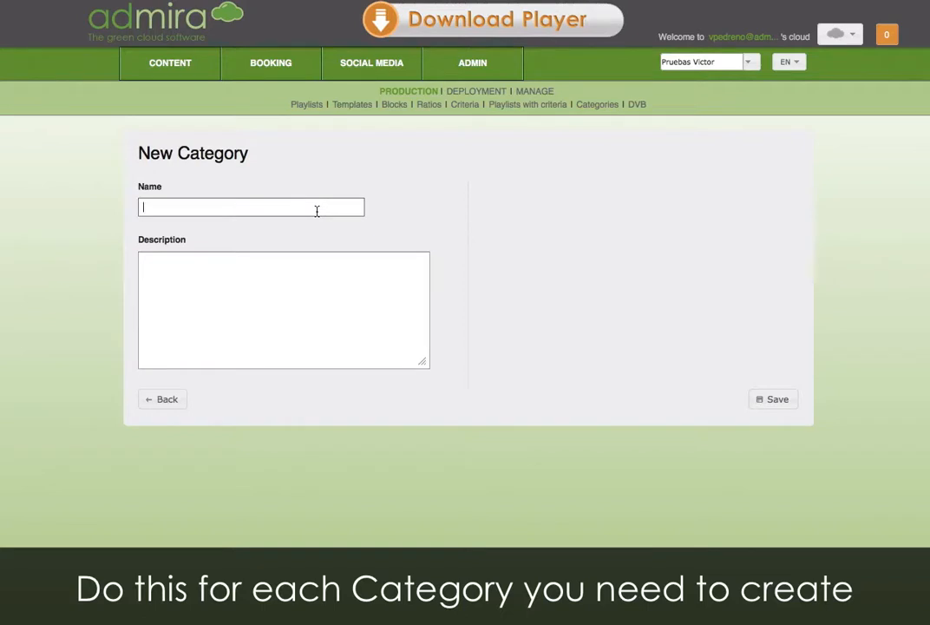
pyautogui.write('Other')
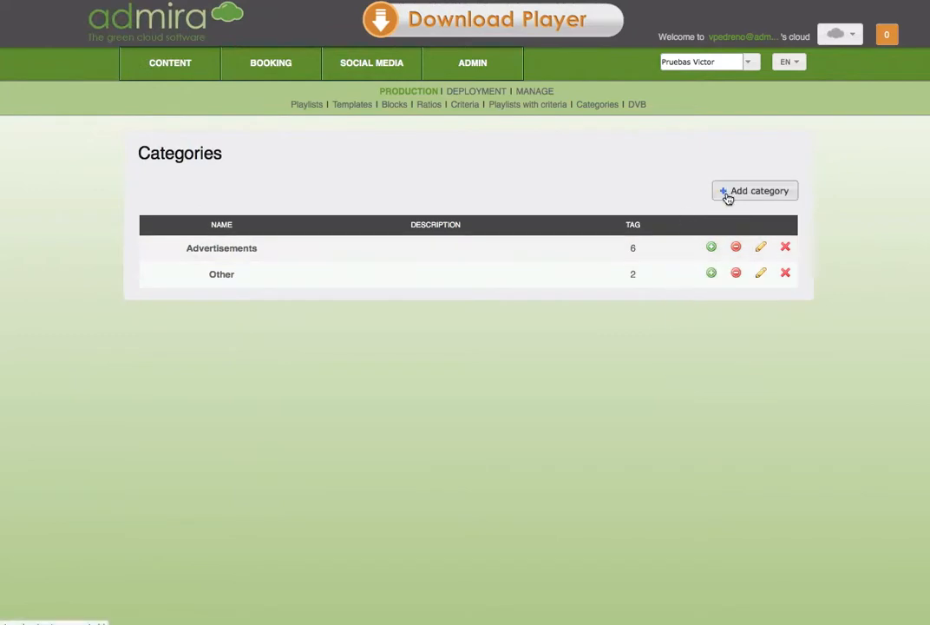
# - Create and save a category named Filler, and return to the category list
pyautogui.moveTo(629, 255)
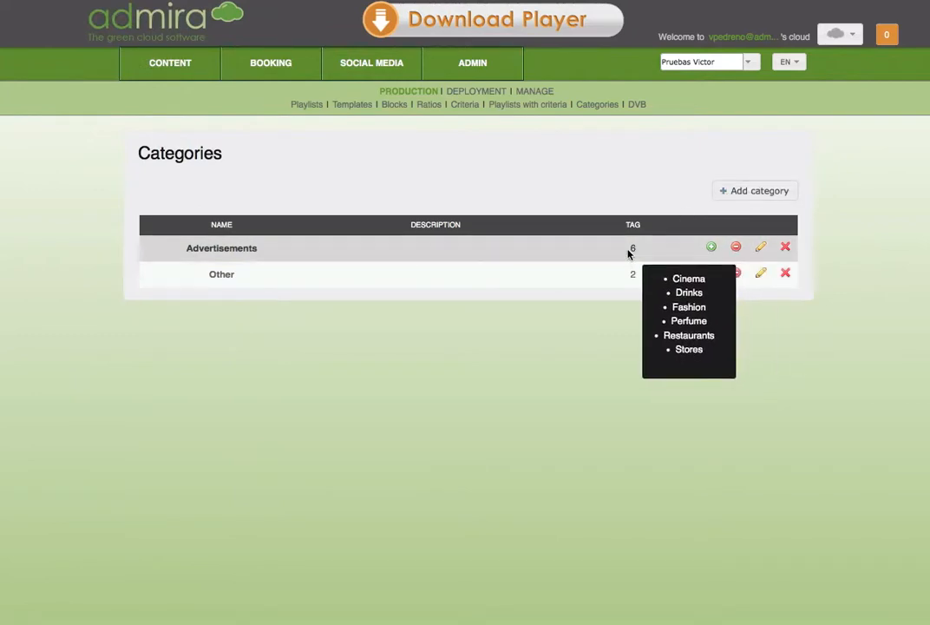
pyautogui.click(723, 197)
pyautogui.click(355, 212)
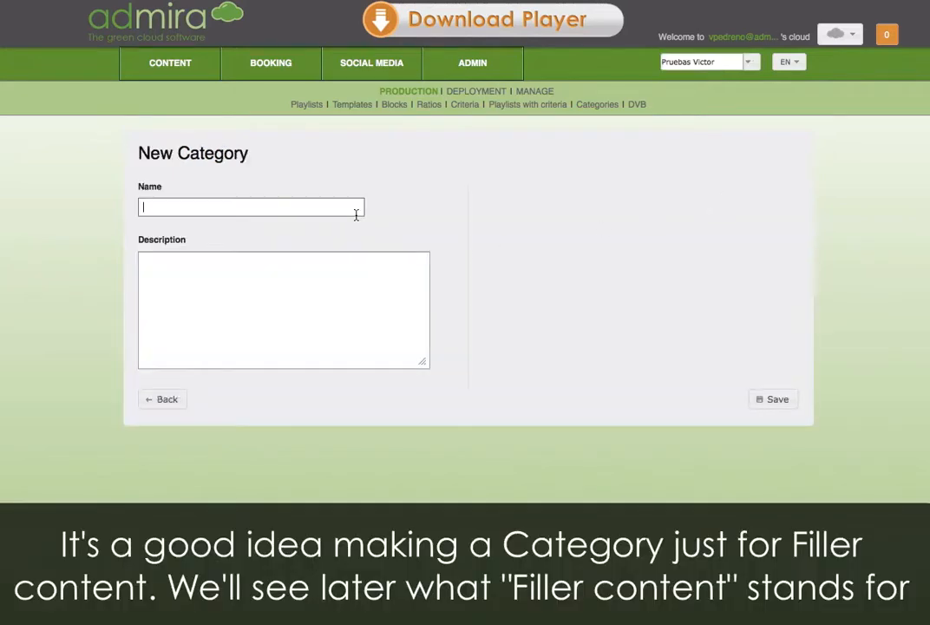
pyautogui.write('FiLLE')
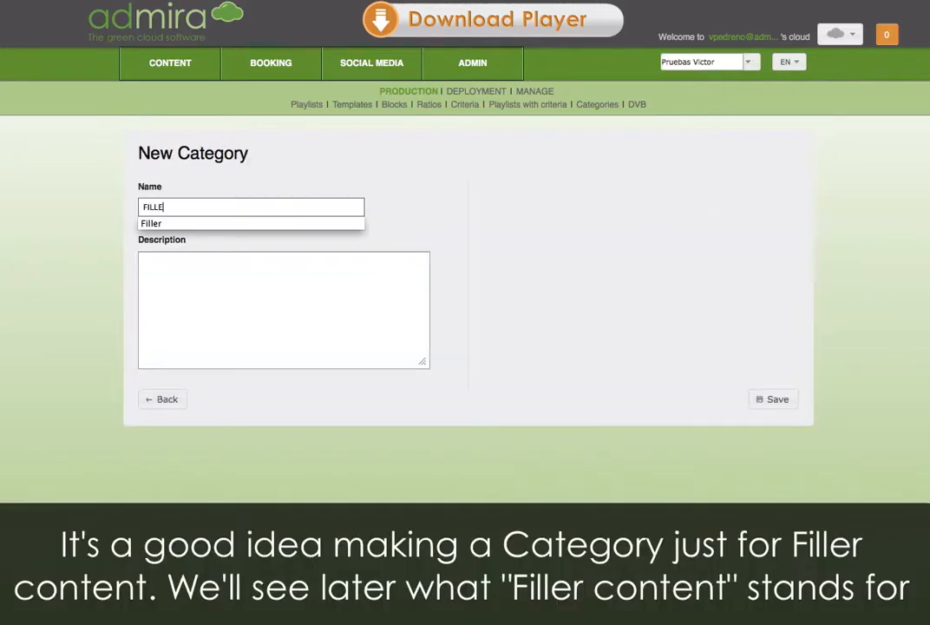
pyautogui.press('BackSpace')
pyautogui.press('BackSpace')
pyautogui.press('BackSpace')
pyautogui.press('BackSpace')
pyautogui.write('iller')
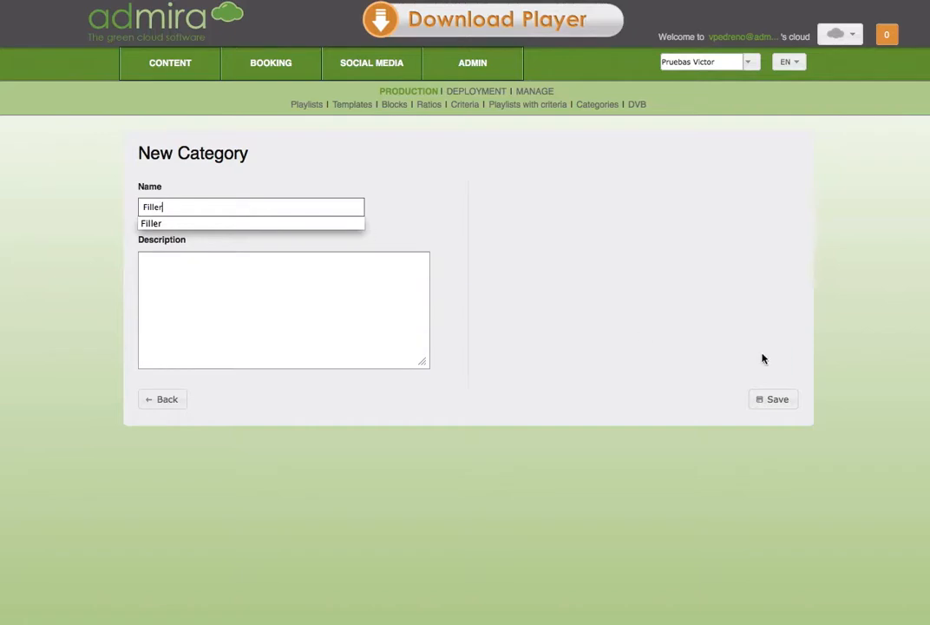
pyautogui.click(600, 343)
pyautogui.click(781, 407)
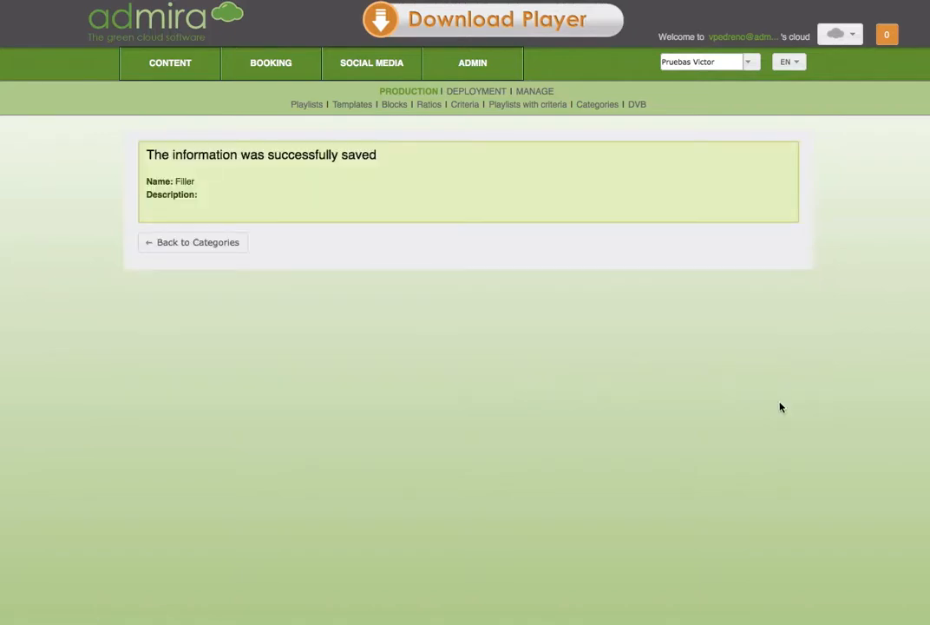
pyautogui.click(175, 251)
# - Add a tag named Filler content to the Filler category
pyautogui.moveTo(683, 297)
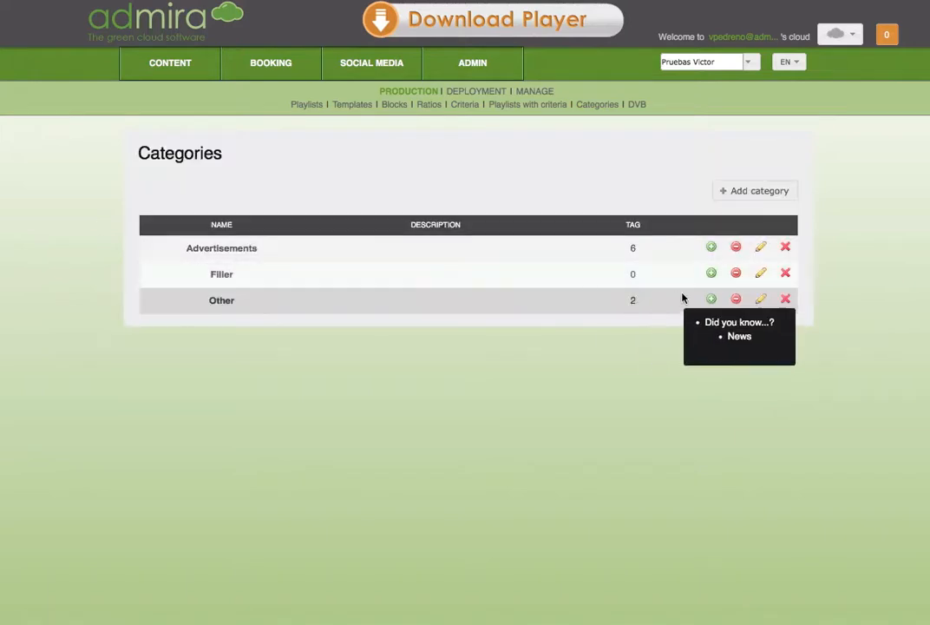
pyautogui.click(711, 274)
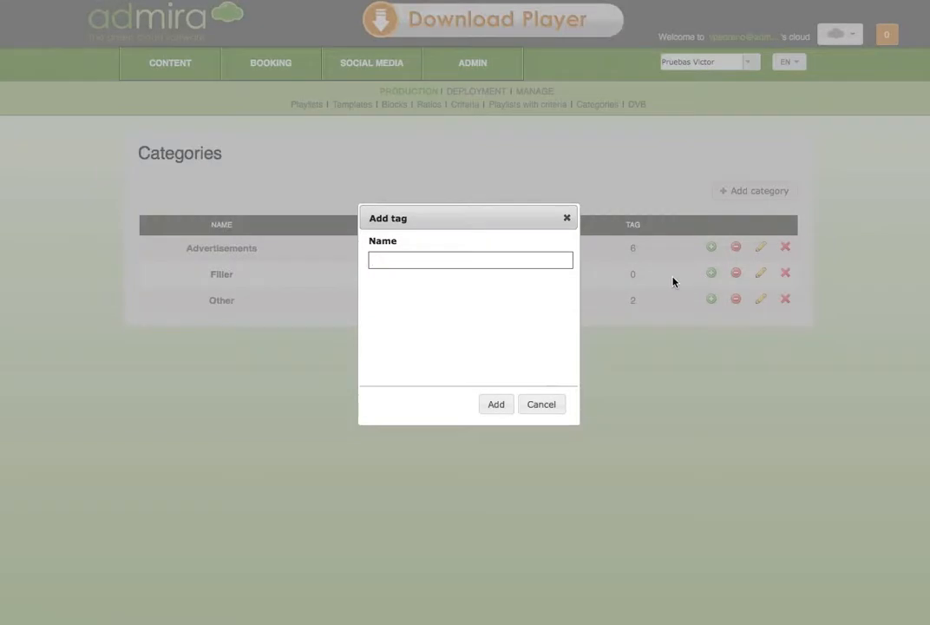
pyautogui.click(497, 261)
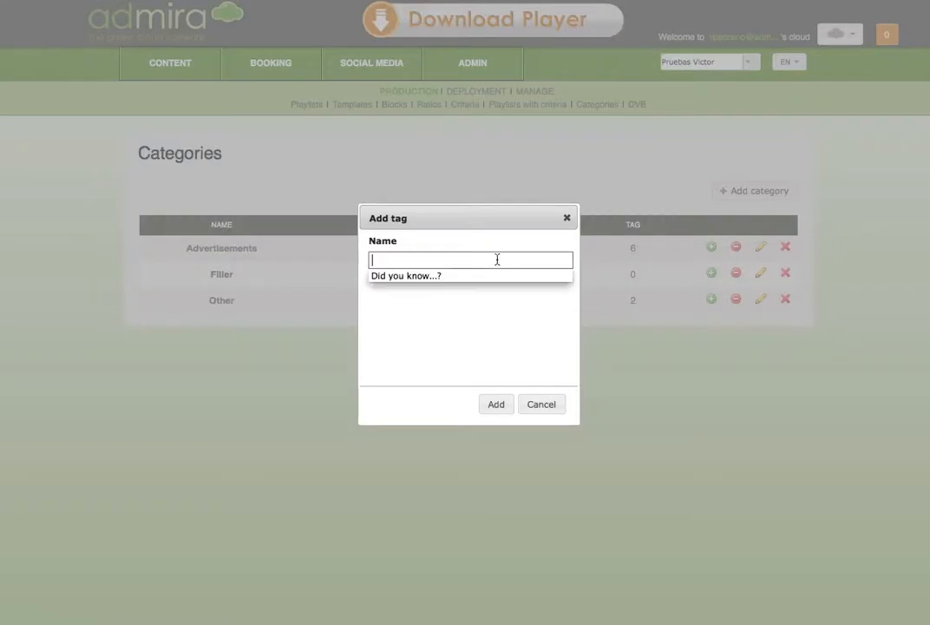
pyautogui.write('Filler c')
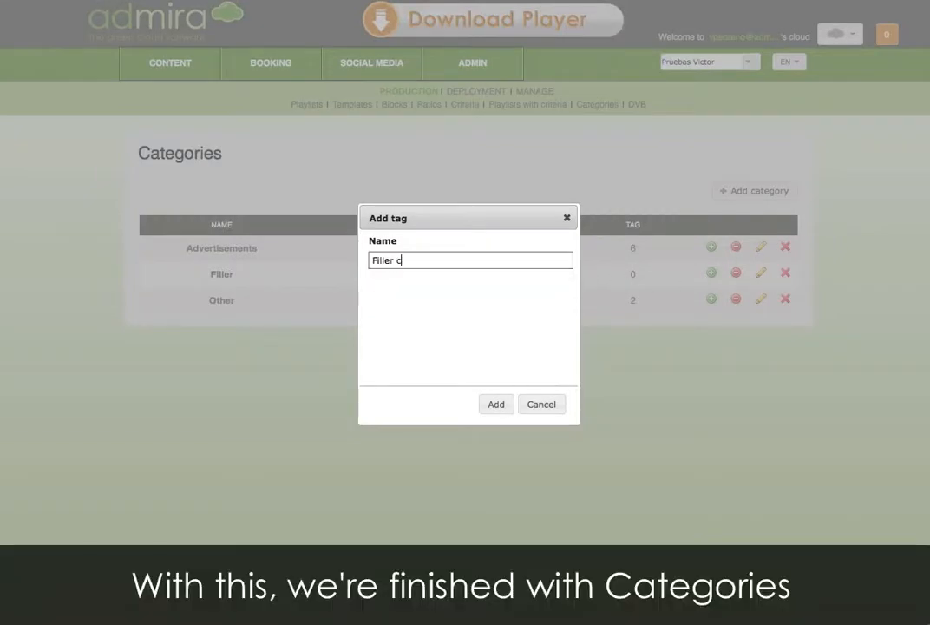
pyautogui.write('ontent')
pyautogui.click(494, 405)
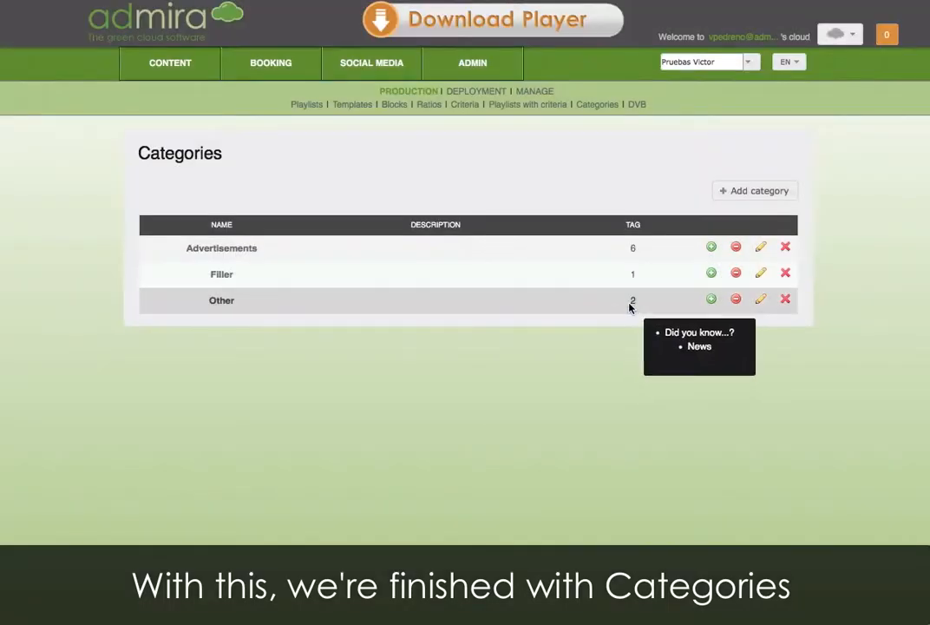
# - Start a new criterion named Mall in the Criteria section, with Diagonal Mar as its first tag
pyautogui.moveTo(634, 259)
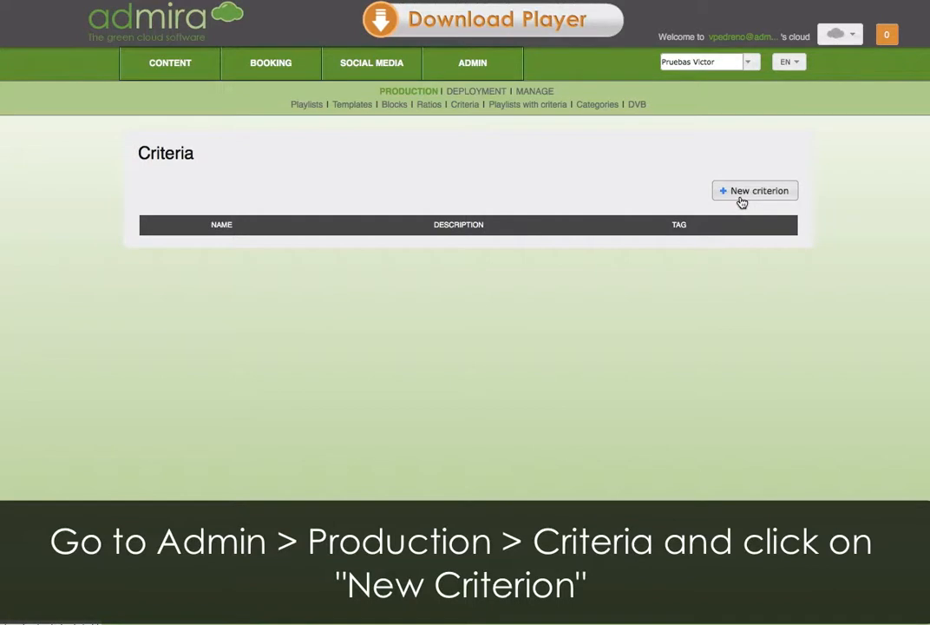
pyautogui.click(743, 201)
pyautogui.click(195, 204)
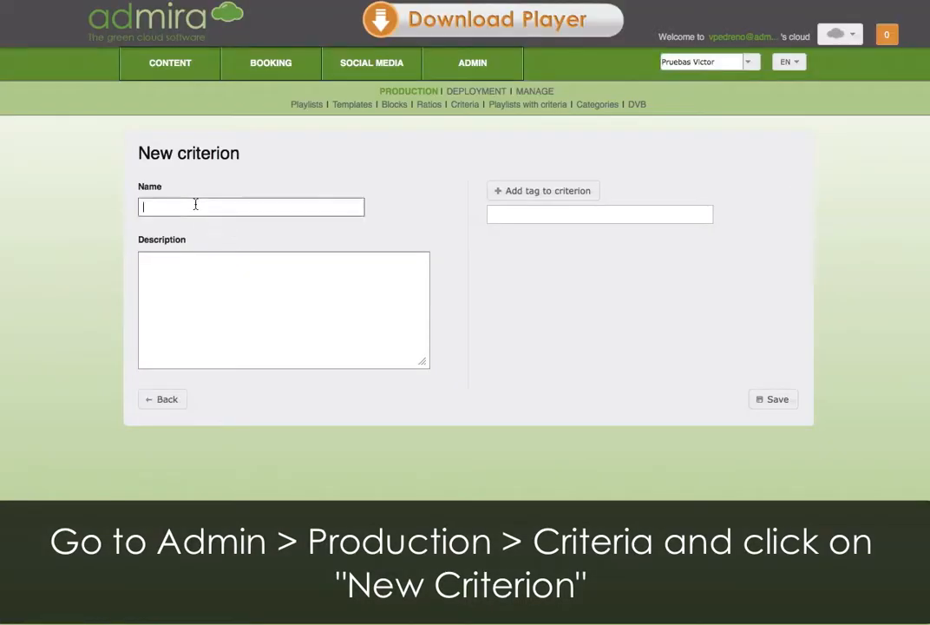
pyautogui.write('Mall')
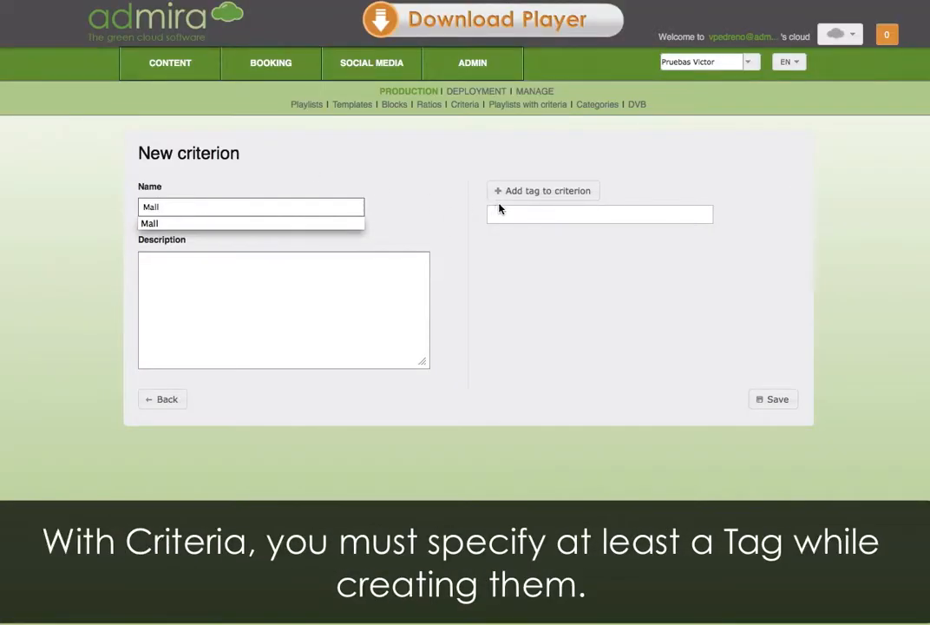
pyautogui.click(506, 212)
pyautogui.write('Dia')
pyautogui.press('Down')
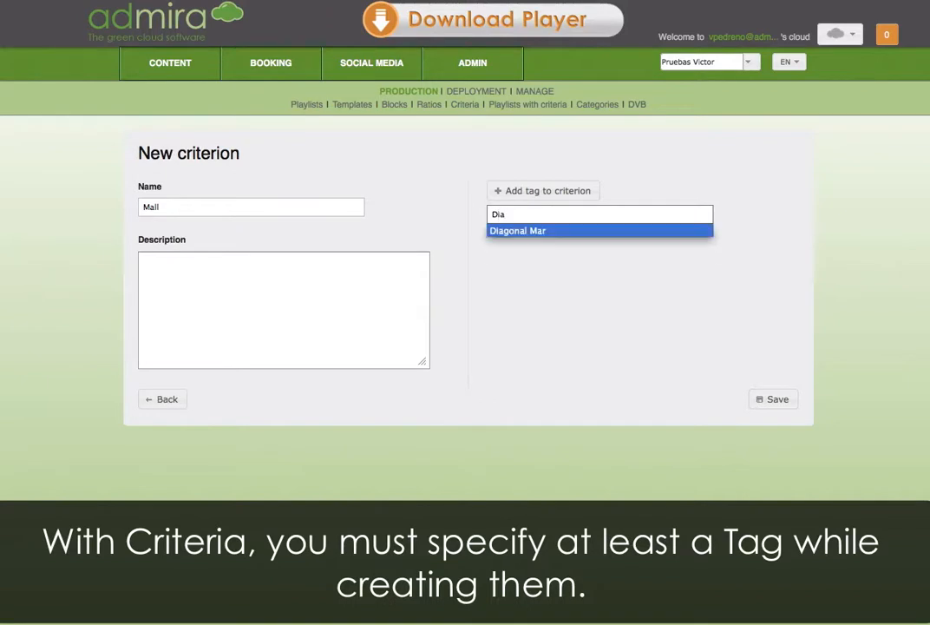
pyautogui.press('Return')
# - Add the tags Glòries and La Maquinista to the Mall criterion and save it
pyautogui.click(579, 193)
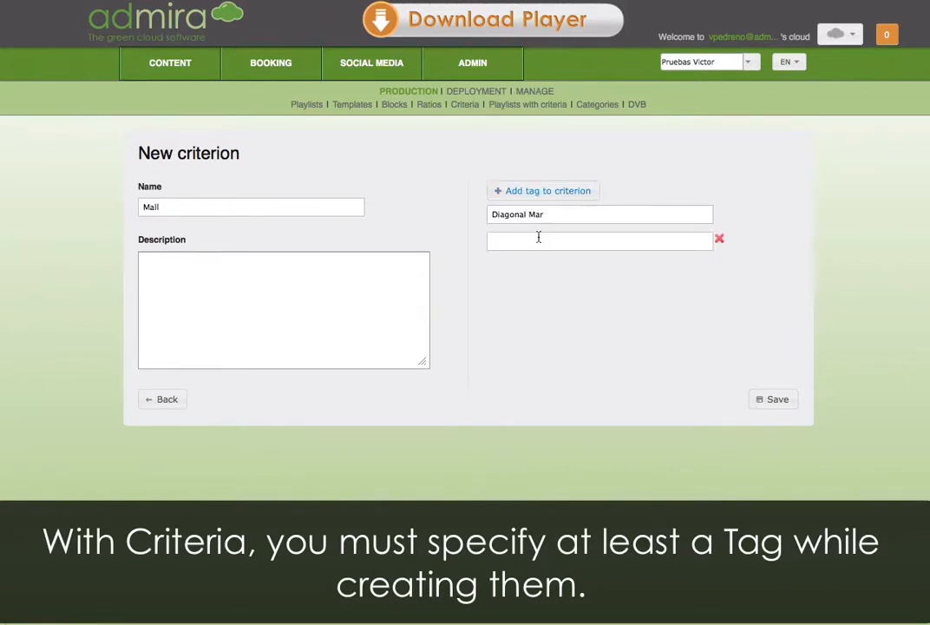
pyautogui.click(538, 237)
pyautogui.write('Glo')
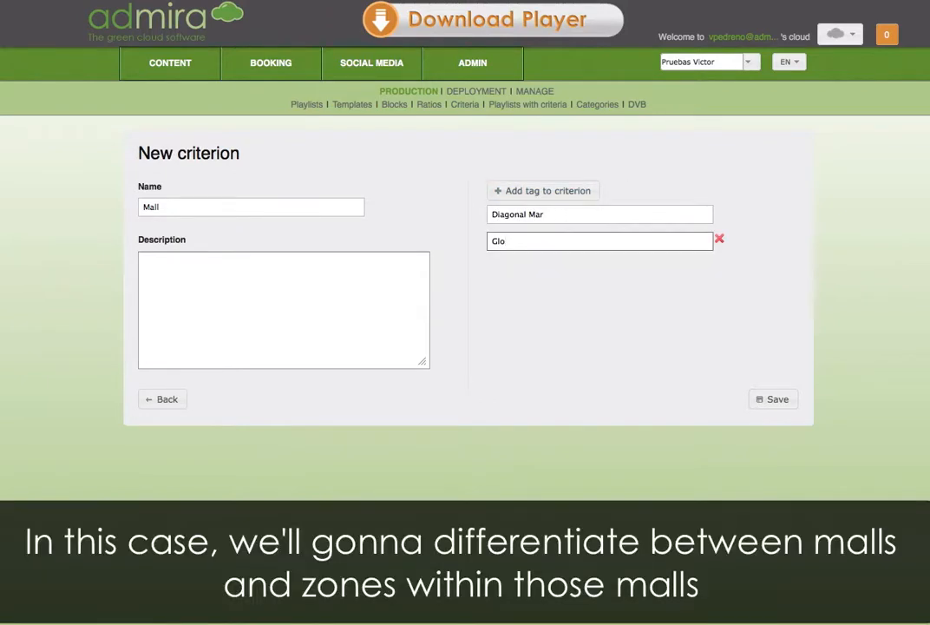
pyautogui.press('BackSpace')
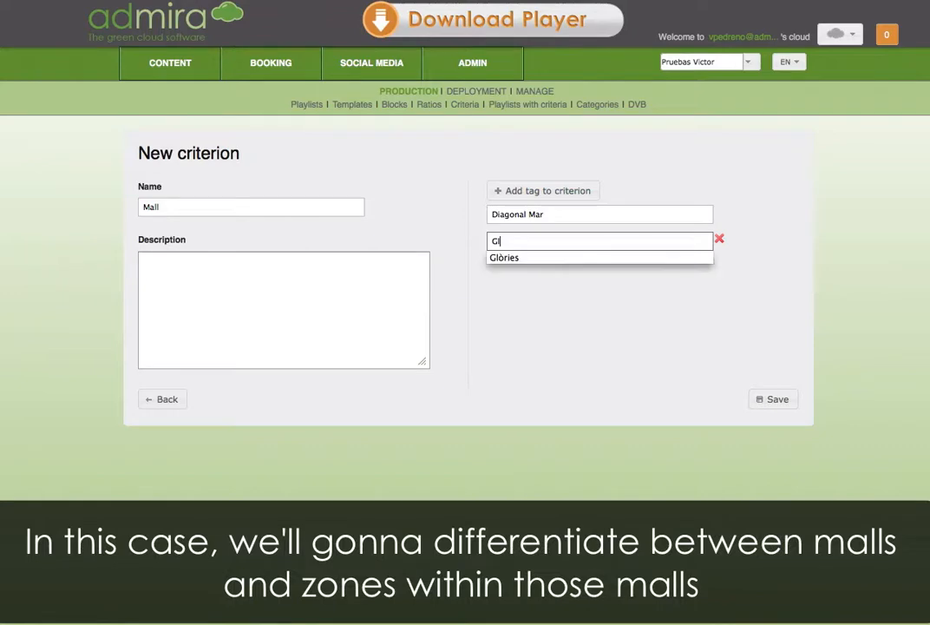
pyautogui.click(525, 259)
pyautogui.click(530, 193)
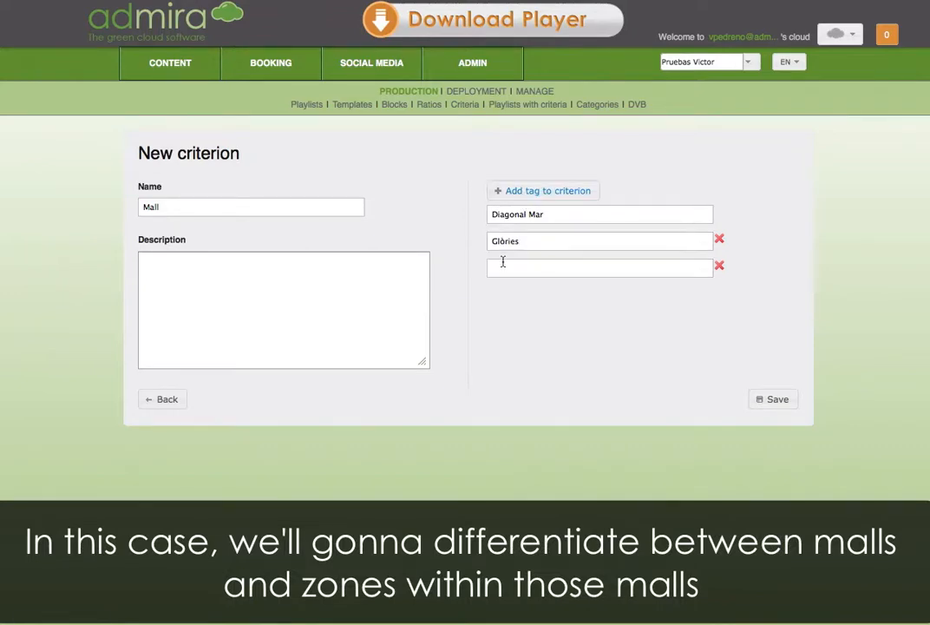
pyautogui.click(503, 261)
pyautogui.write('La mA')
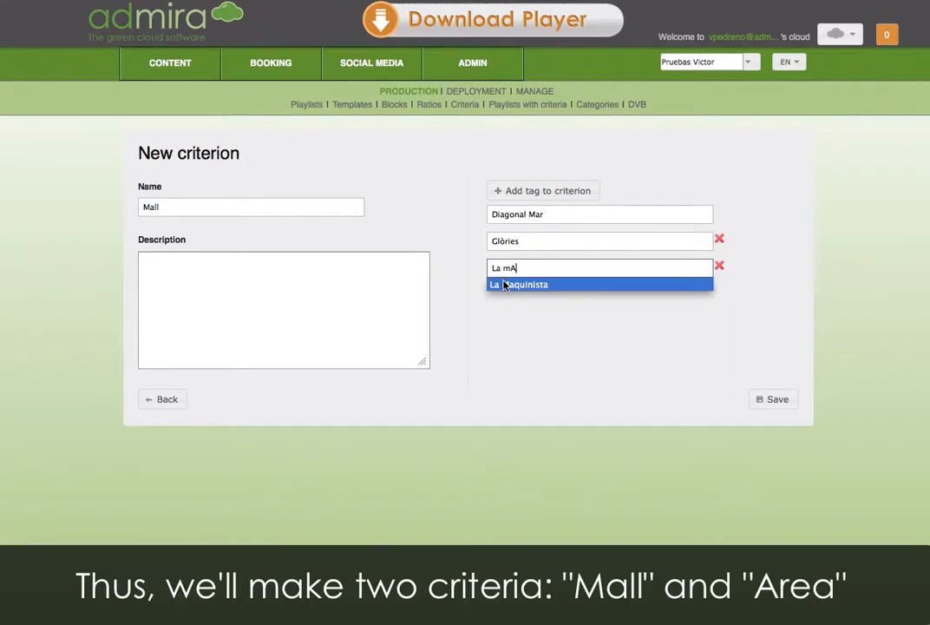
pyautogui.click(506, 283)
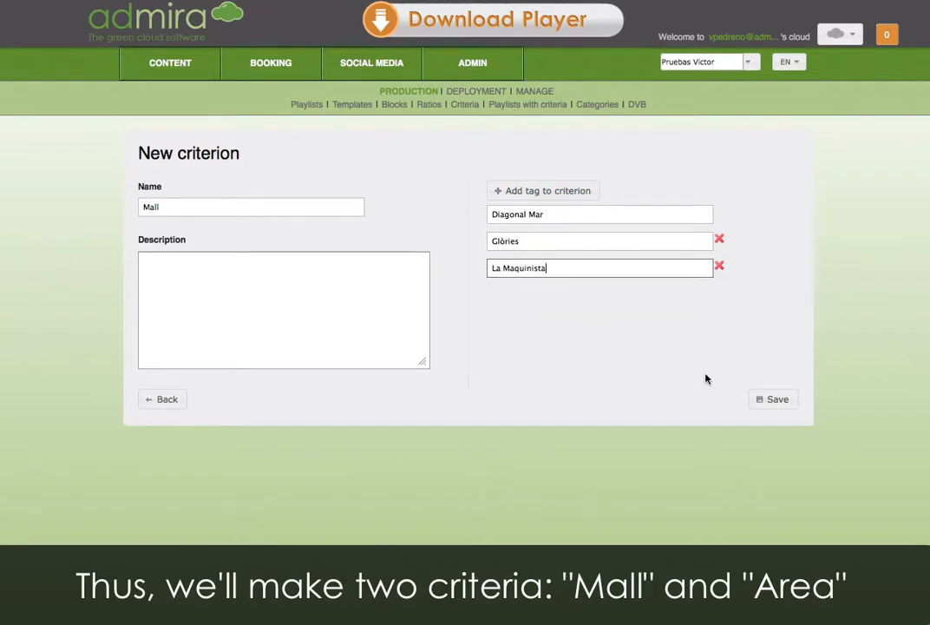
pyautogui.click(786, 411)
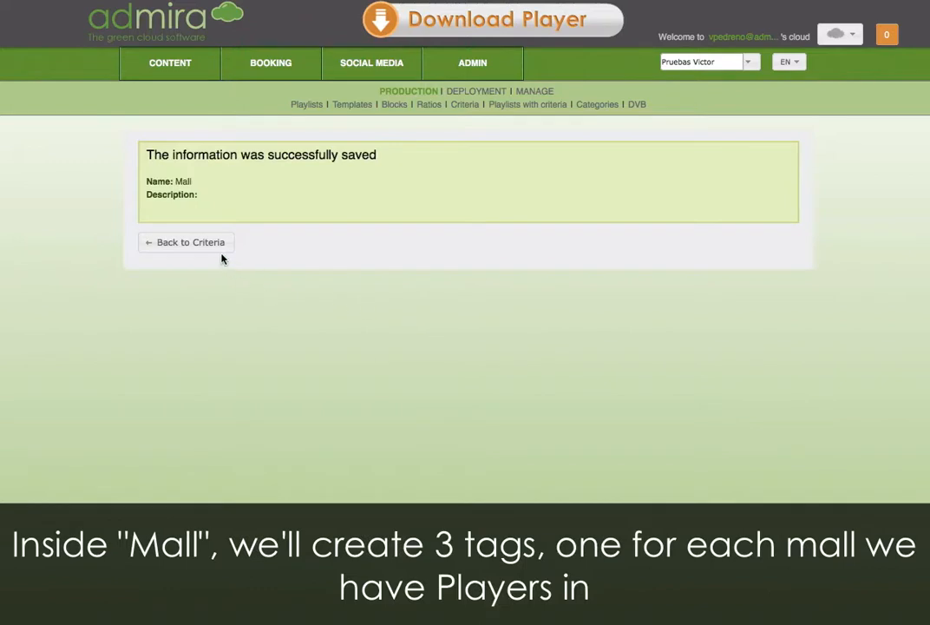
# - Create and save an Area criterion with tags Cinema Area, Restaurant Area and Leisure Area, and return to the criteria list
pyautogui.click(220, 249)
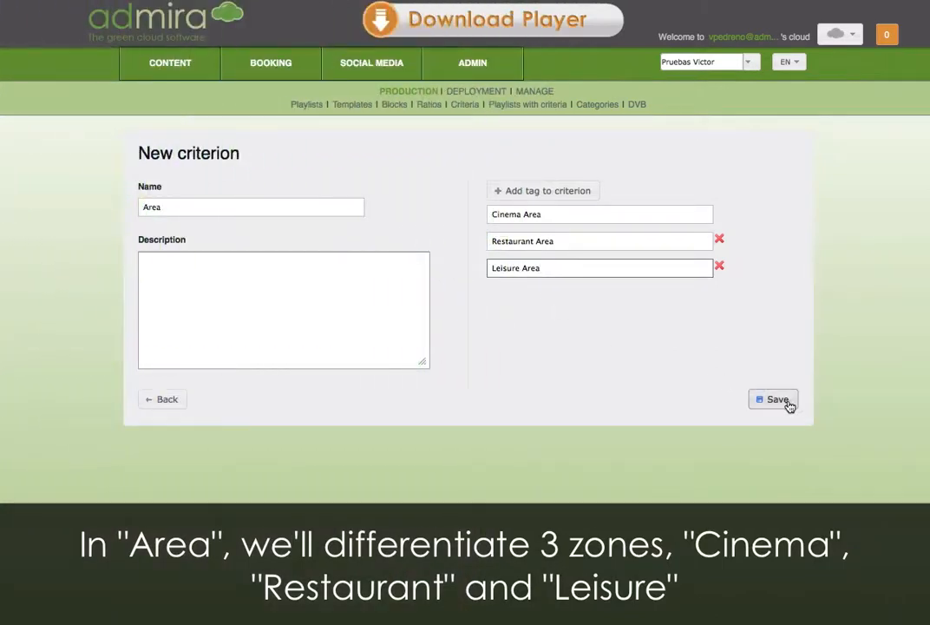
pyautogui.click(789, 405)
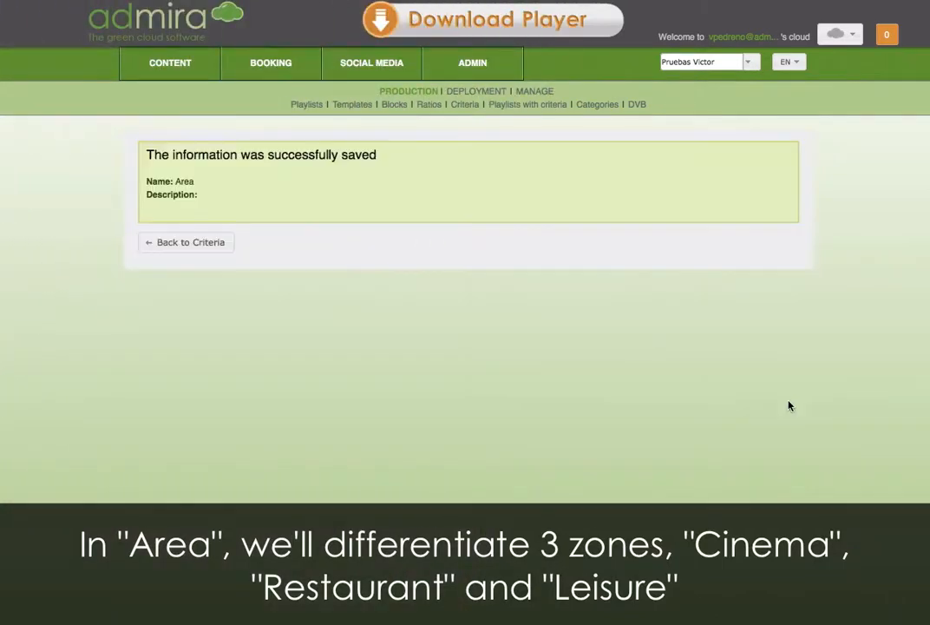
pyautogui.click(199, 247)
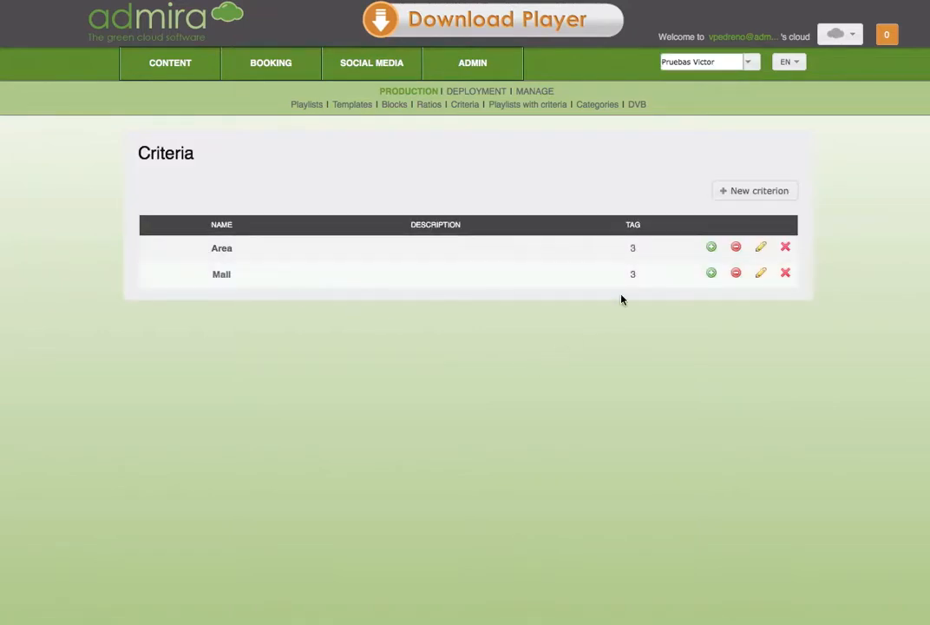
pyautogui.moveTo(629, 274)
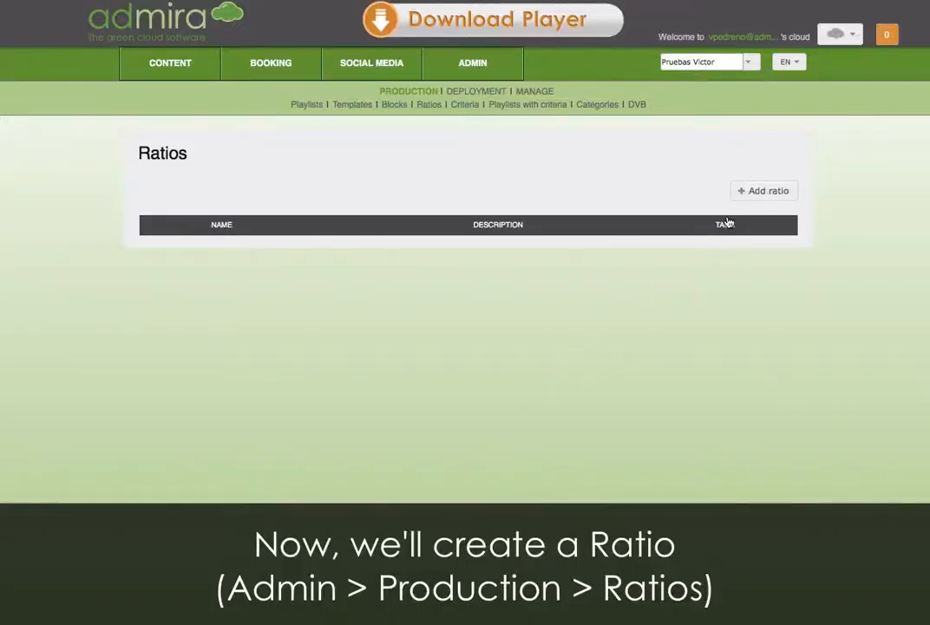
# - Start a new ratio named General in the Ratios section and begin adding a percentage entry to it
pyautogui.click(746, 191)
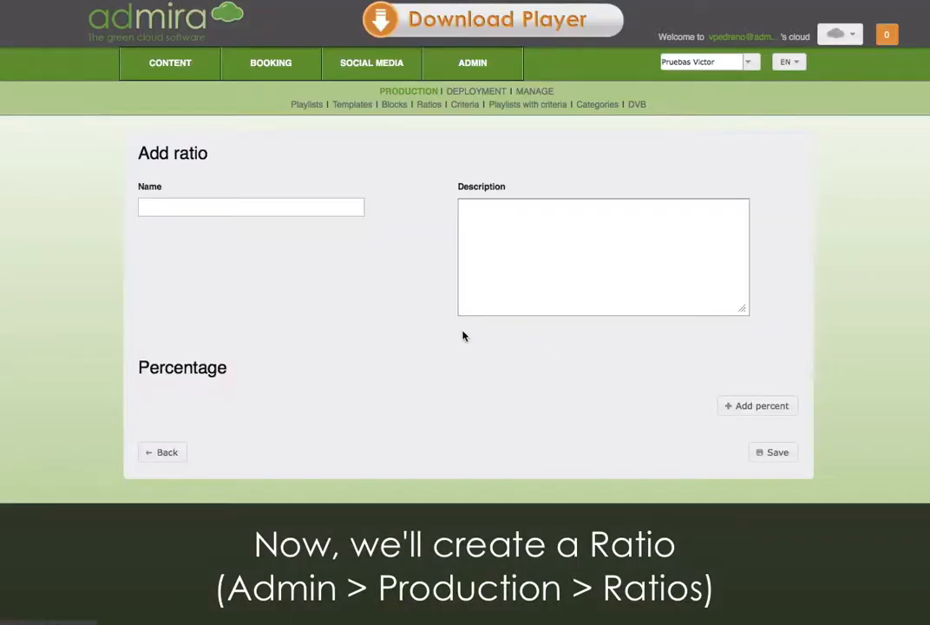
pyautogui.click(214, 207)
pyautogui.write('General')
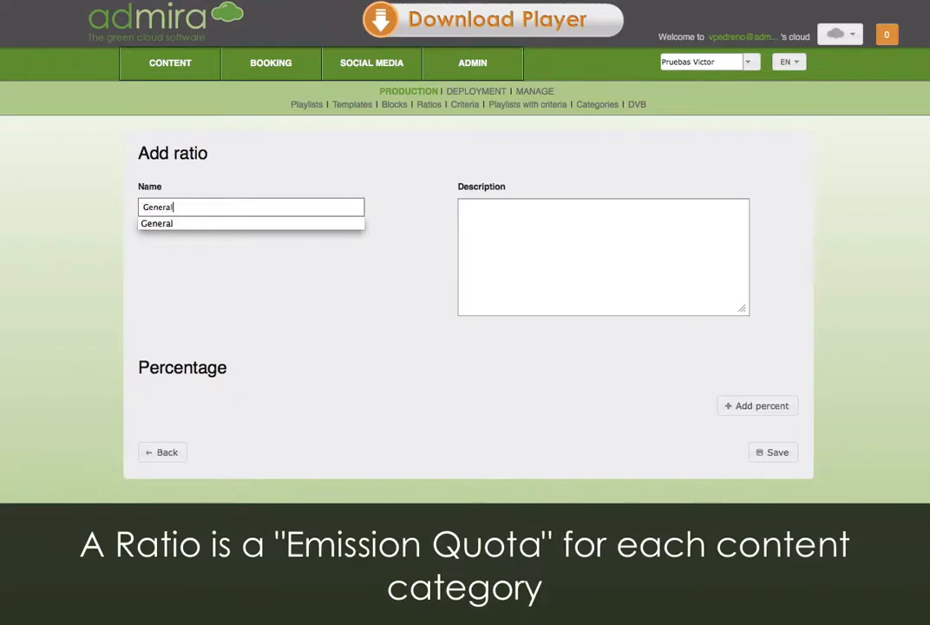
pyautogui.click(321, 306)
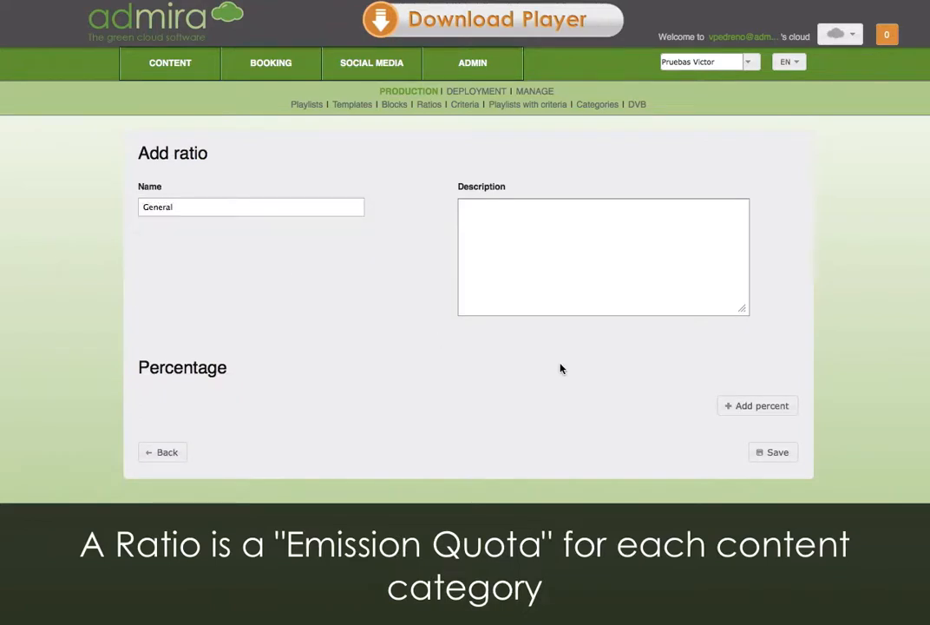
pyautogui.click(735, 405)
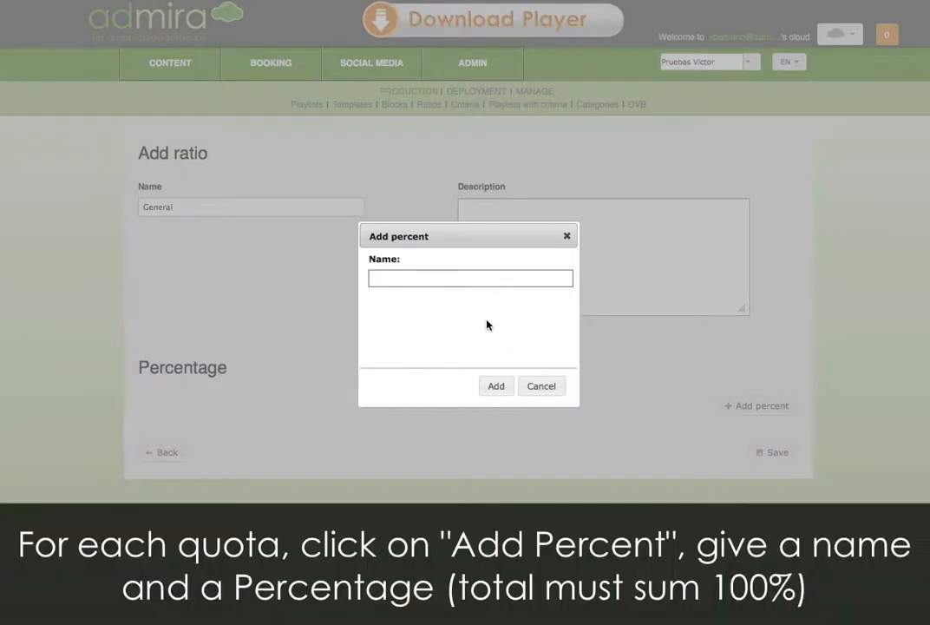
pyautogui.write('advertiseme')
pyautogui.press('BackSpace')
pyautogui.press('BackSpace')
pyautogui.press('BackSpace')
pyautogui.press('BackSpace')
pyautogui.press('BackSpace')
pyautogui.press('BackSpace')
pyautogui.press('BackSpace')
pyautogui.press('BackSpace')
pyautogui.press('BackSpace')
pyautogui.press('BackSpace')
pyautogui.press('BackSpace')
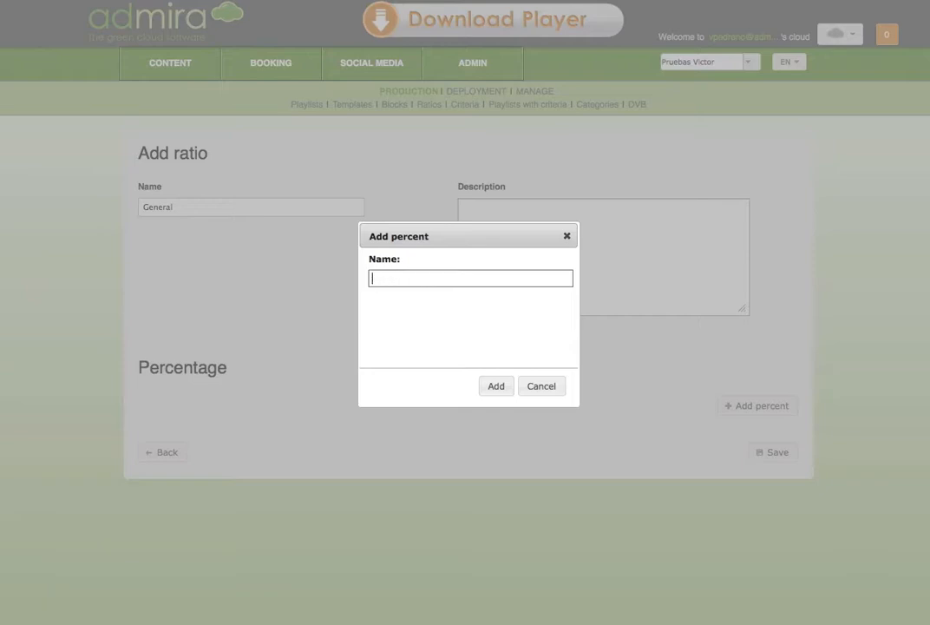
pyautogui.write('A')
pyautogui.press('BackSpace')
# - Name the percentage entry General ads and add it to the ratio
pyautogui.write('General')
pyautogui.write(' adver')
pyautogui.press('BackSpace')
pyautogui.press('BackSpace')
pyautogui.press('BackSpace')
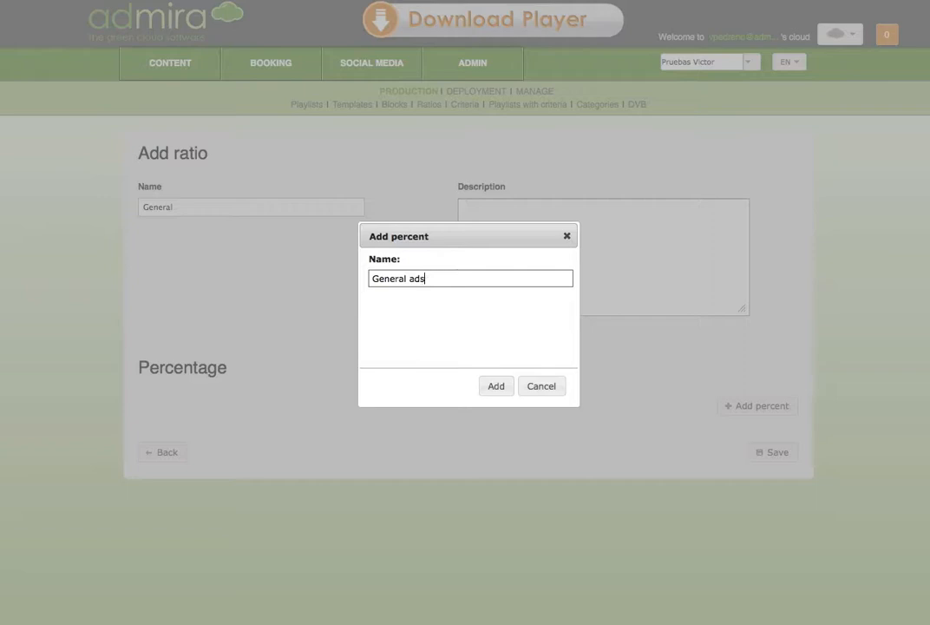
pyautogui.click(493, 387)
# - Add a second percentage entry named Zone-specific ads to the ratio
pyautogui.click(760, 409)
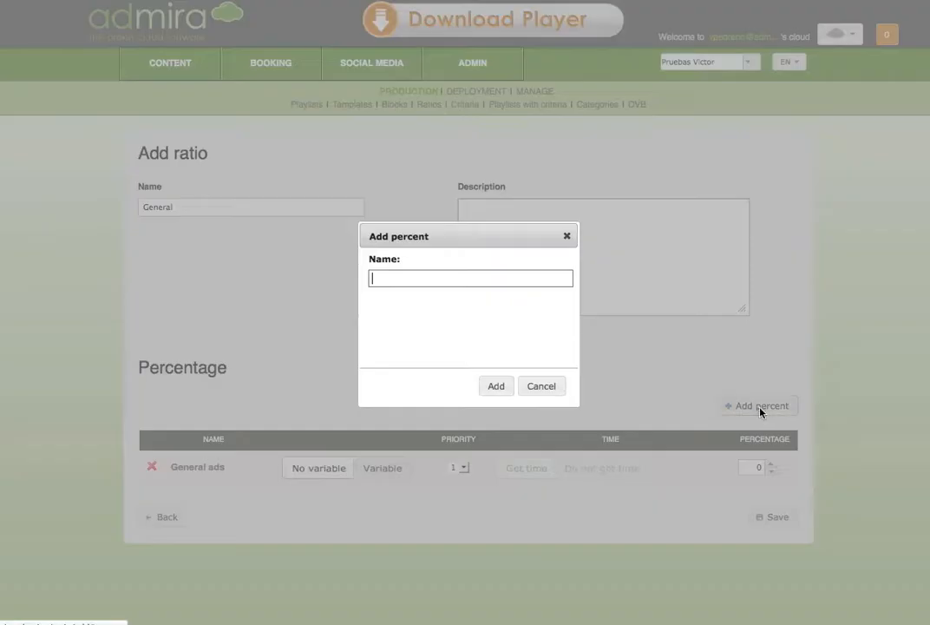
pyautogui.write('Zon')
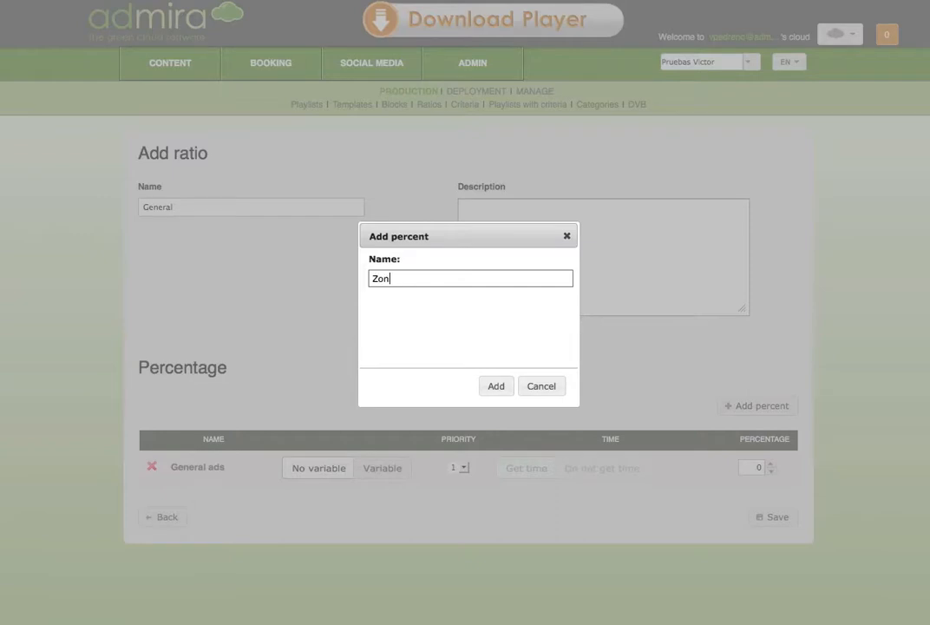
pyautogui.write('e-specific ads')
pyautogui.click(496, 386)
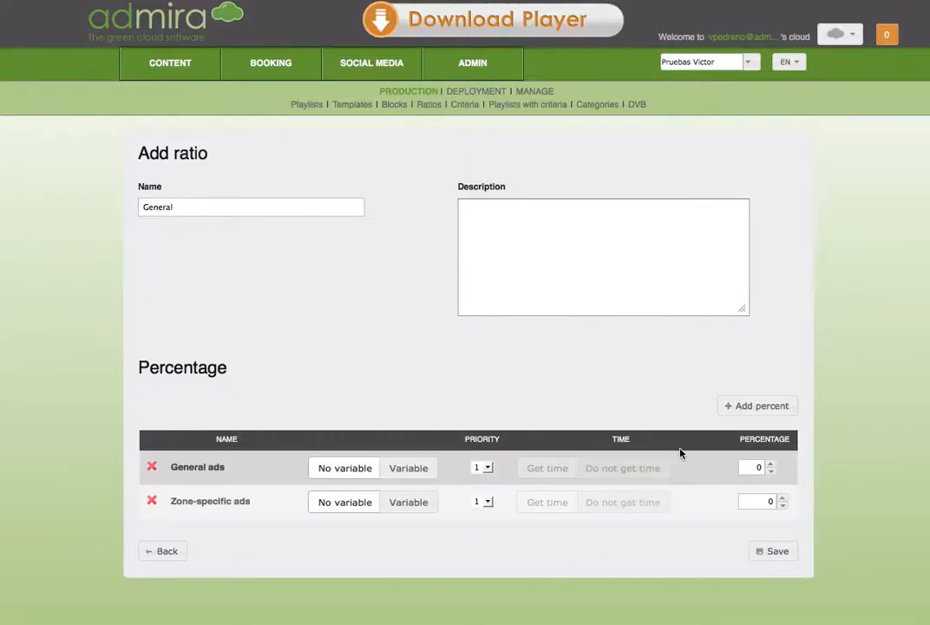
# - Add a third percentage entry named Other to the ratio
pyautogui.click(732, 412)
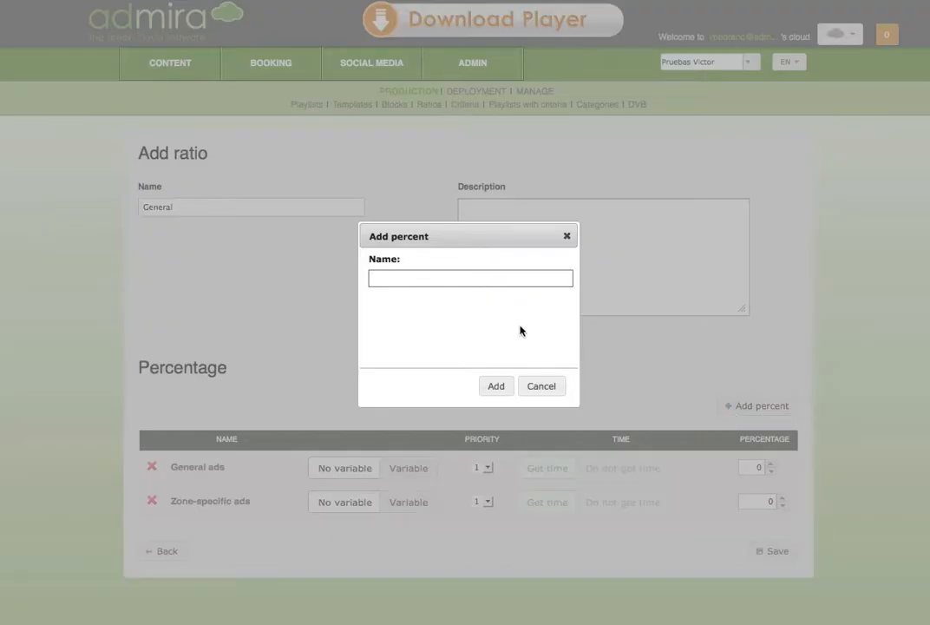
pyautogui.write('Other')
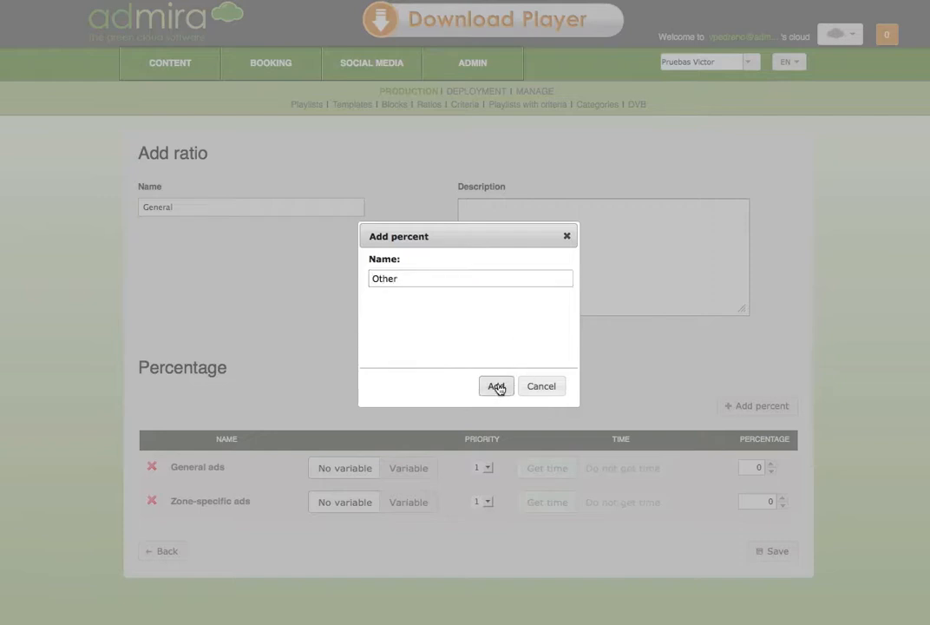
pyautogui.click(497, 386)
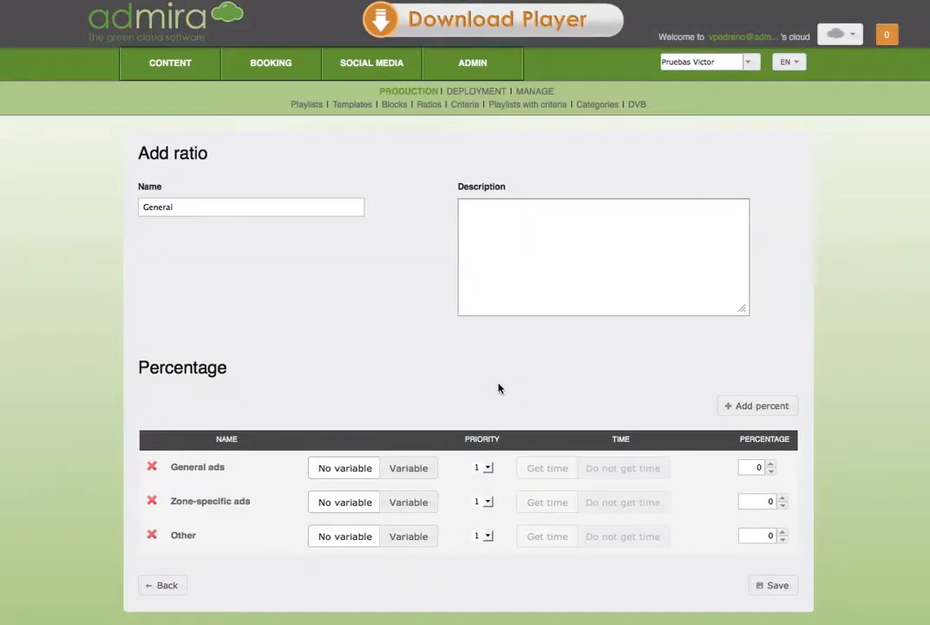
# - Make all three entries variable with General ads at 40, Zone-specific ads at 30 and Other at 30 percent, and save the ratio
pyautogui.click(432, 473)
pyautogui.click(425, 509)
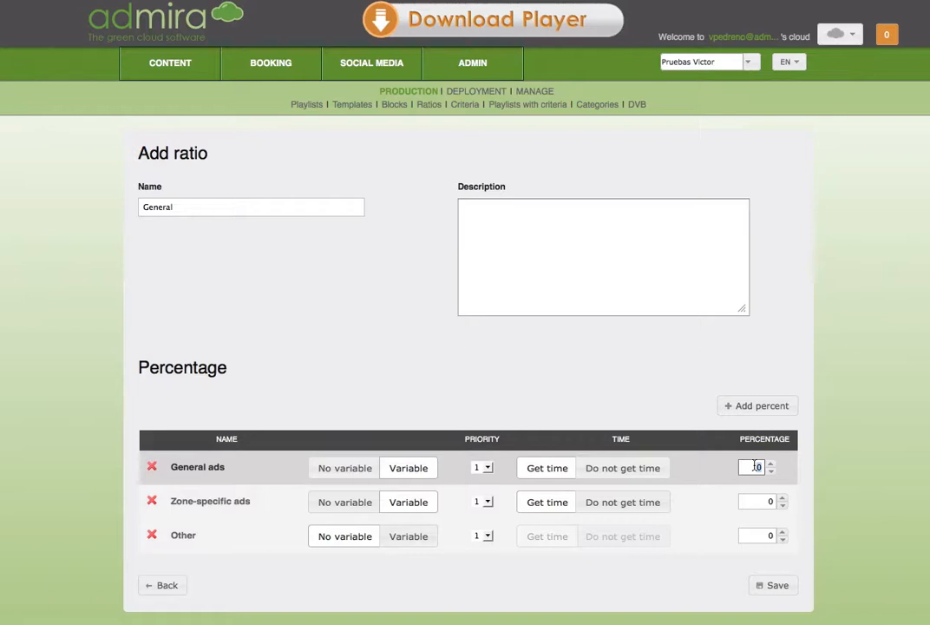
pyautogui.write('4')
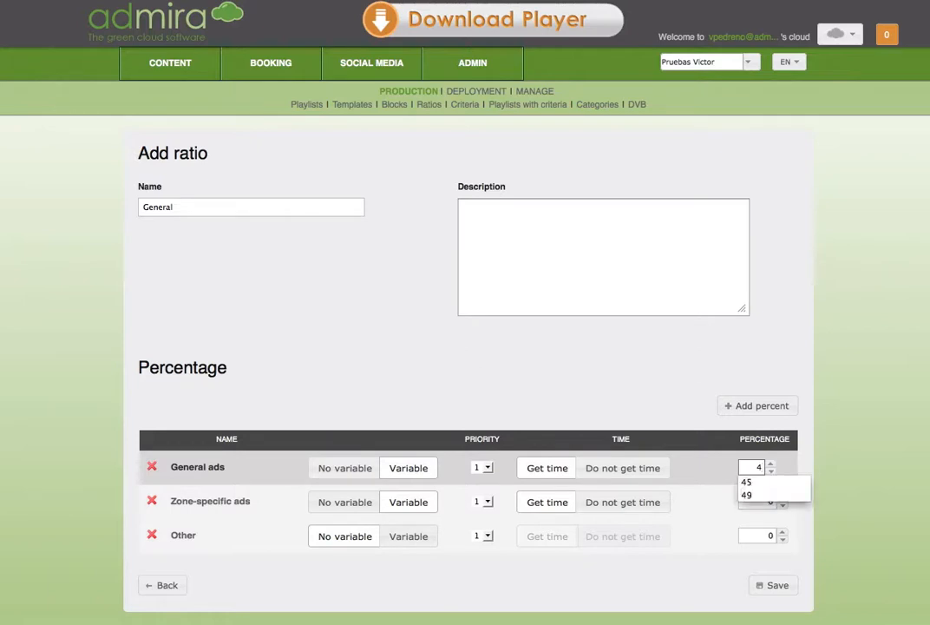
pyautogui.write('0')
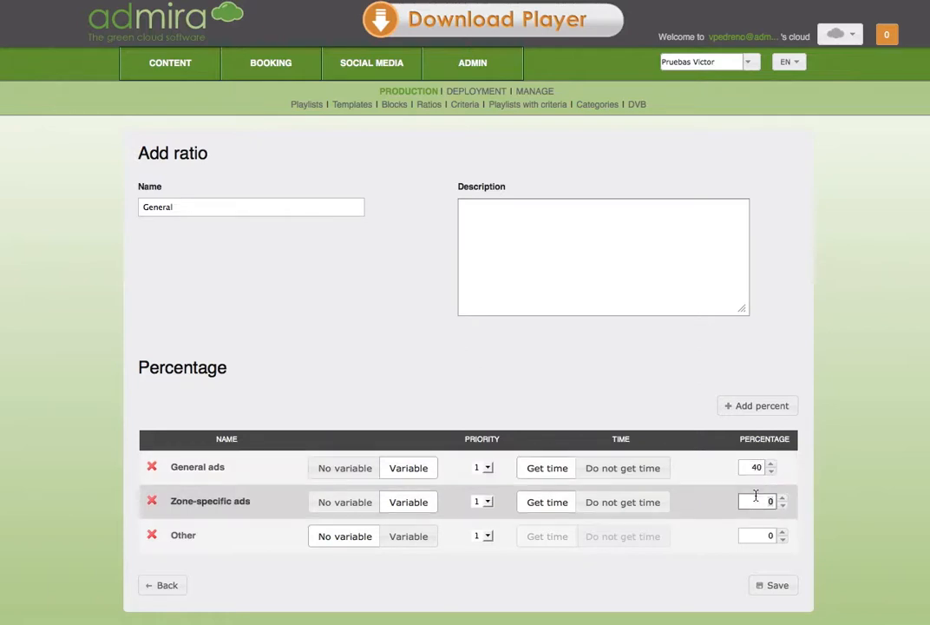
pyautogui.write('3')
pyautogui.click(761, 535)
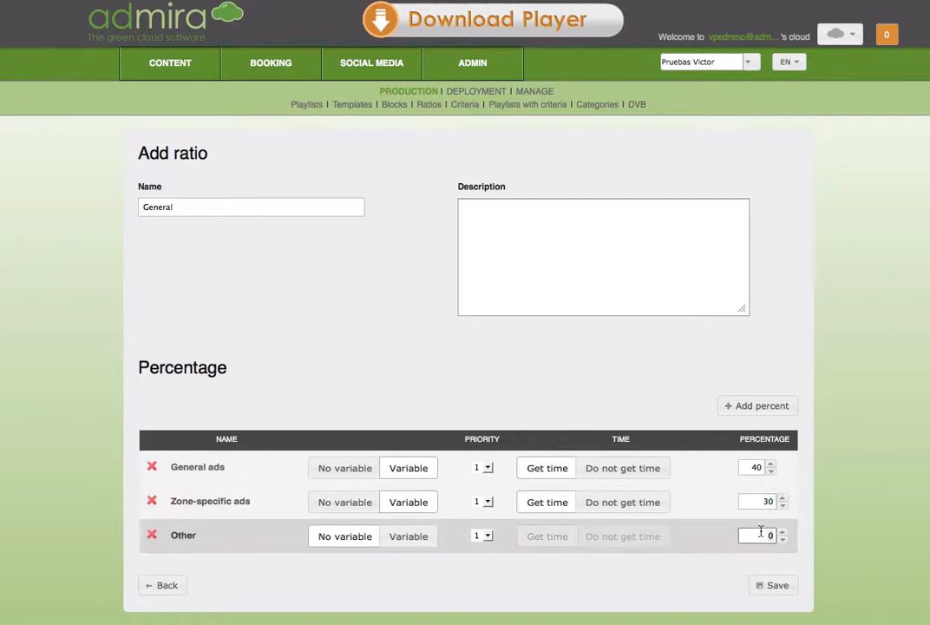
pyautogui.write('3')
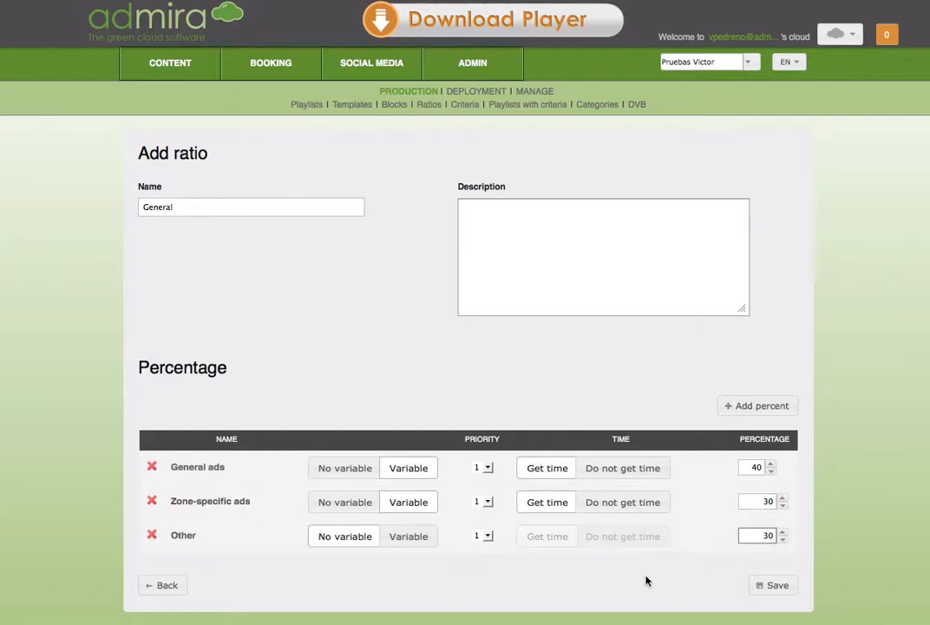
pyautogui.click(399, 549)
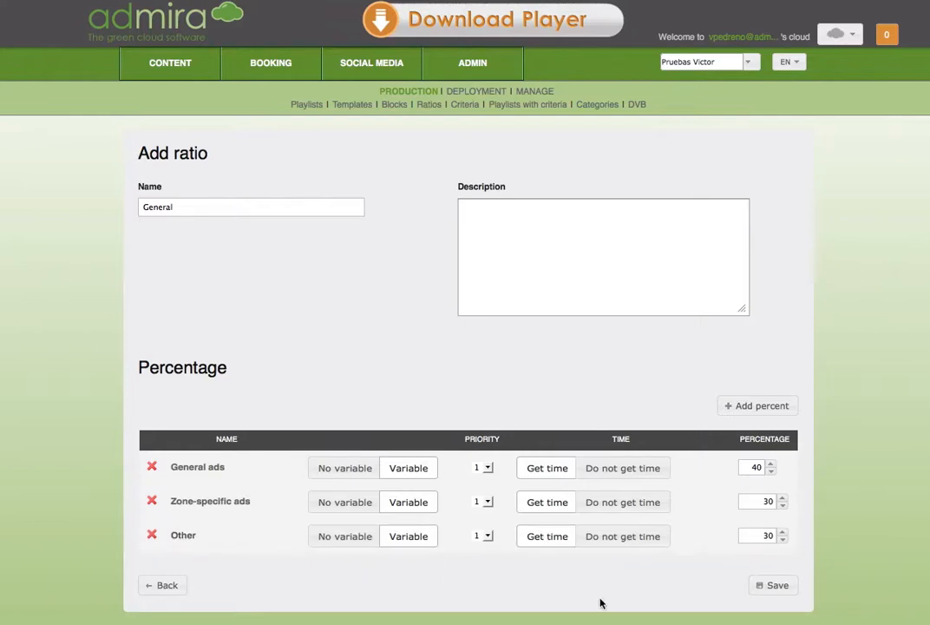
pyautogui.click(778, 586)
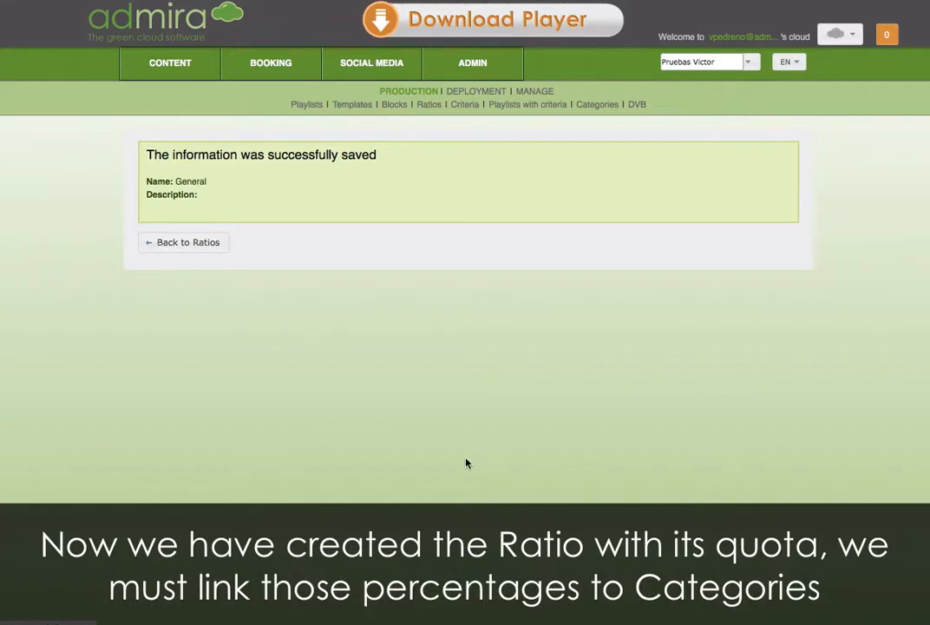
pyautogui.moveTo(683, 257)
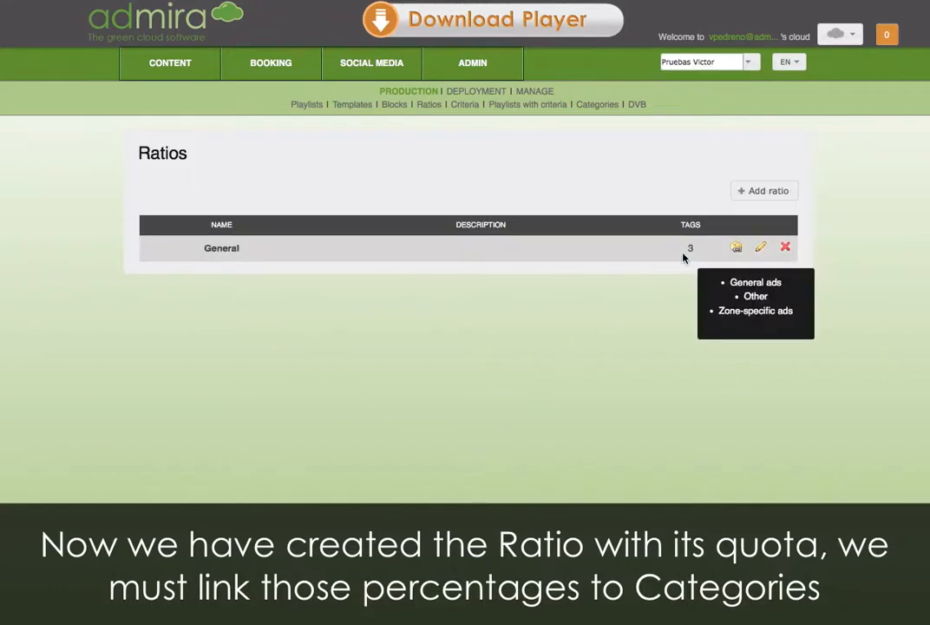
# - In the General ratio, assign Drinks, Fashion and Perfume to General ads, and Cinema, Restaurants and Stores to Zone-specific ads
pyautogui.click(736, 248)
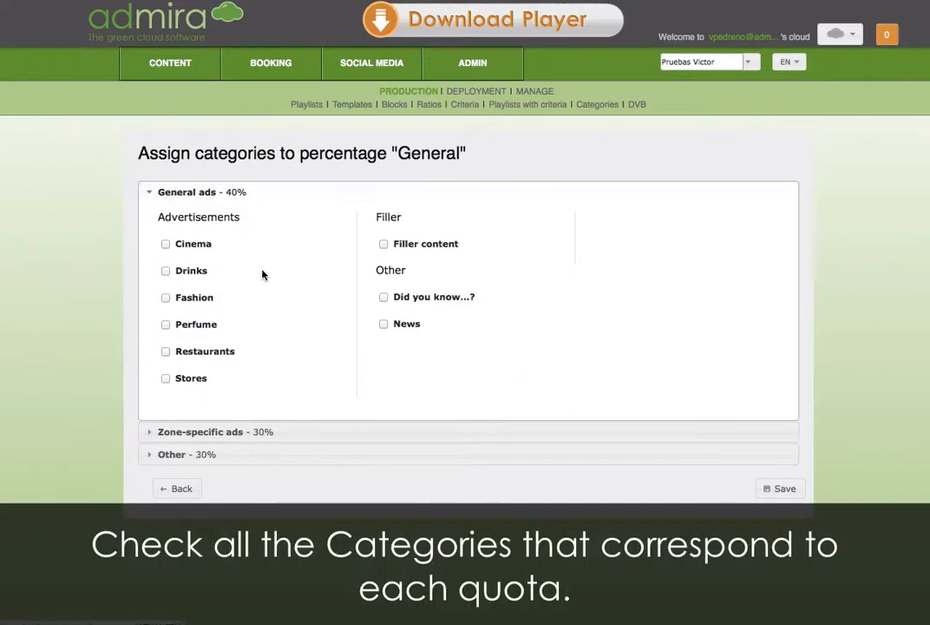
pyautogui.click(166, 272)
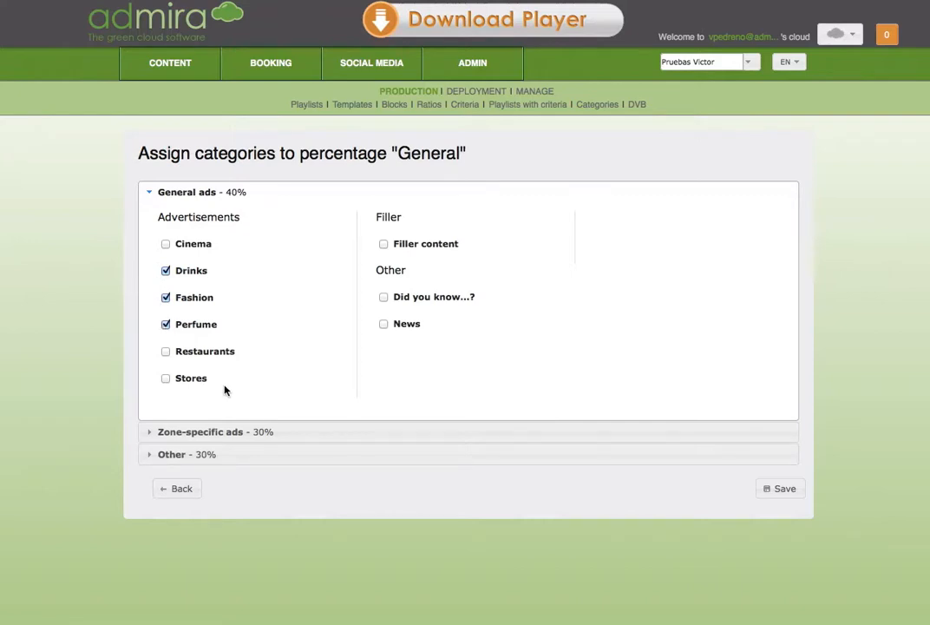
pyautogui.click(217, 432)
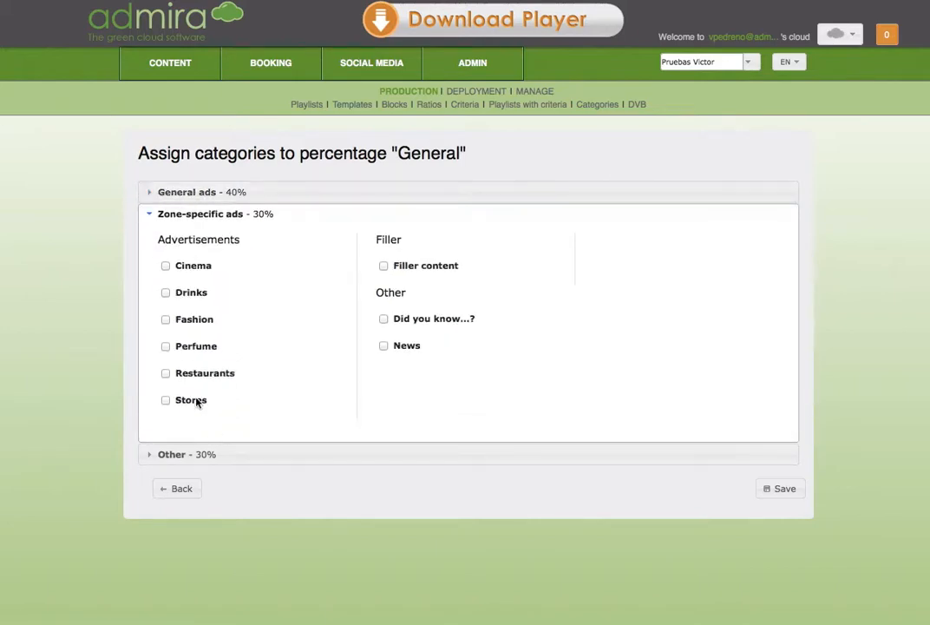
pyautogui.click(166, 266)
pyautogui.click(166, 373)
pyautogui.click(166, 400)
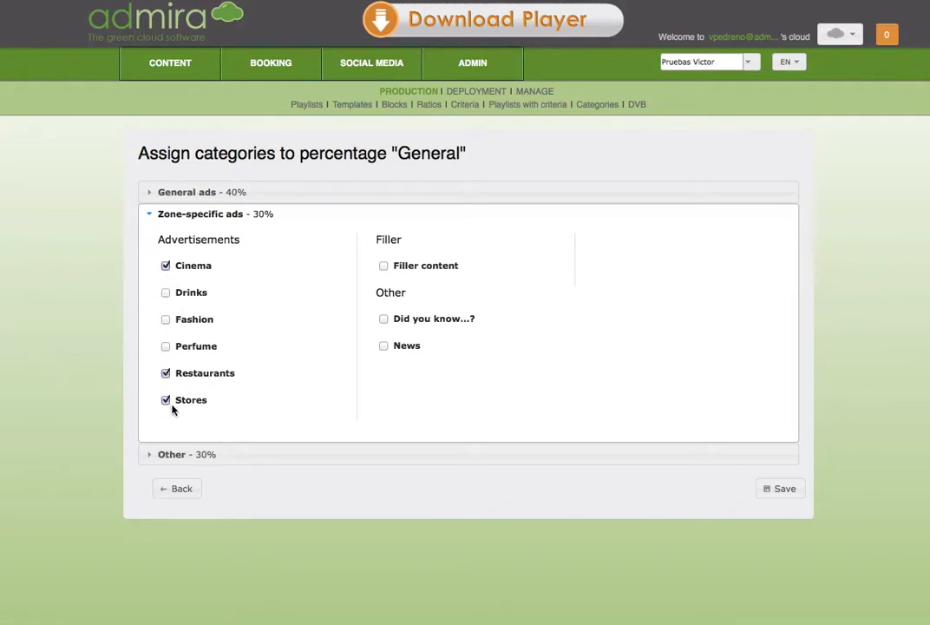
# - Assign the Did you know...? and News categories to the Other percentage and save the ratio's category assignments
pyautogui.click(267, 464)
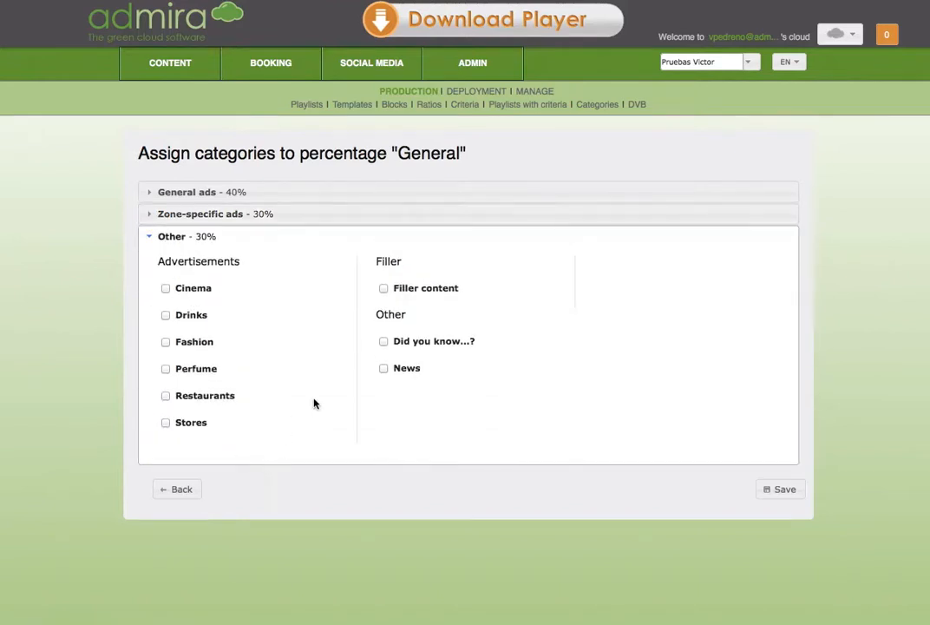
pyautogui.click(385, 342)
pyautogui.click(384, 368)
pyautogui.click(767, 491)
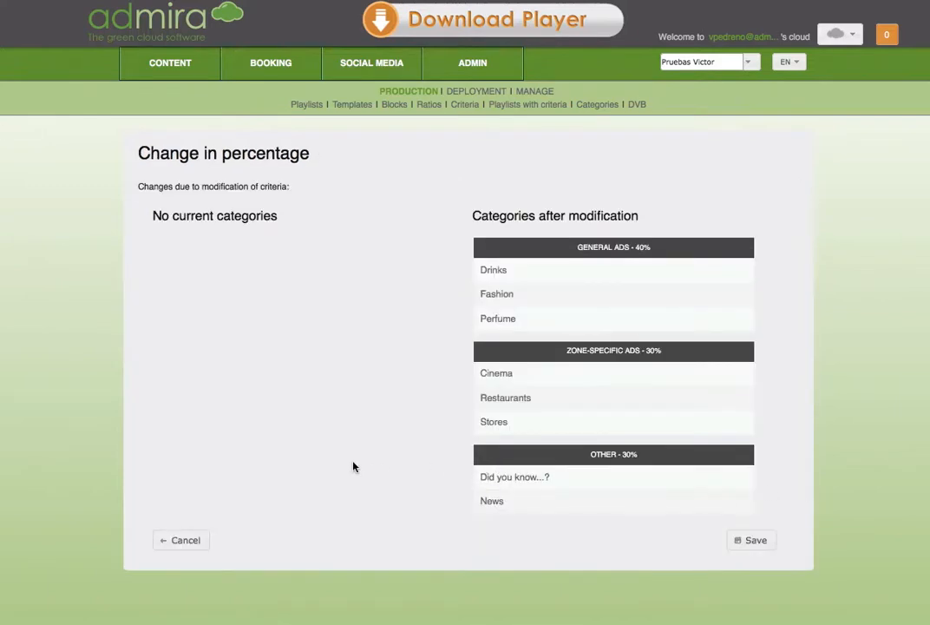
pyautogui.click(769, 548)
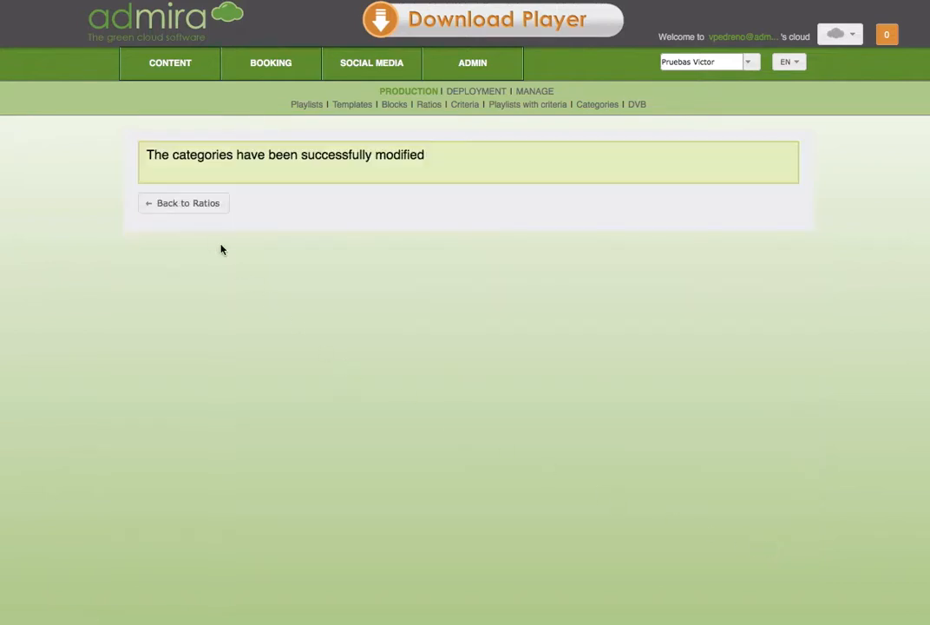
pyautogui.click(202, 215)
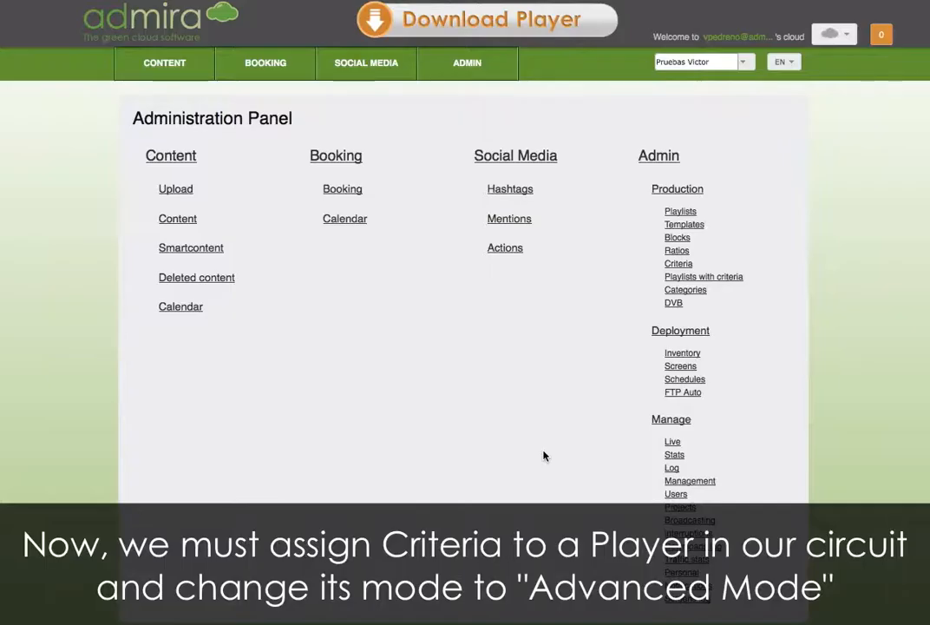
# - In the deployment inventory, set the playlist mode of the videowall_iz player to Auto and save the player
pyautogui.click(471, 70)
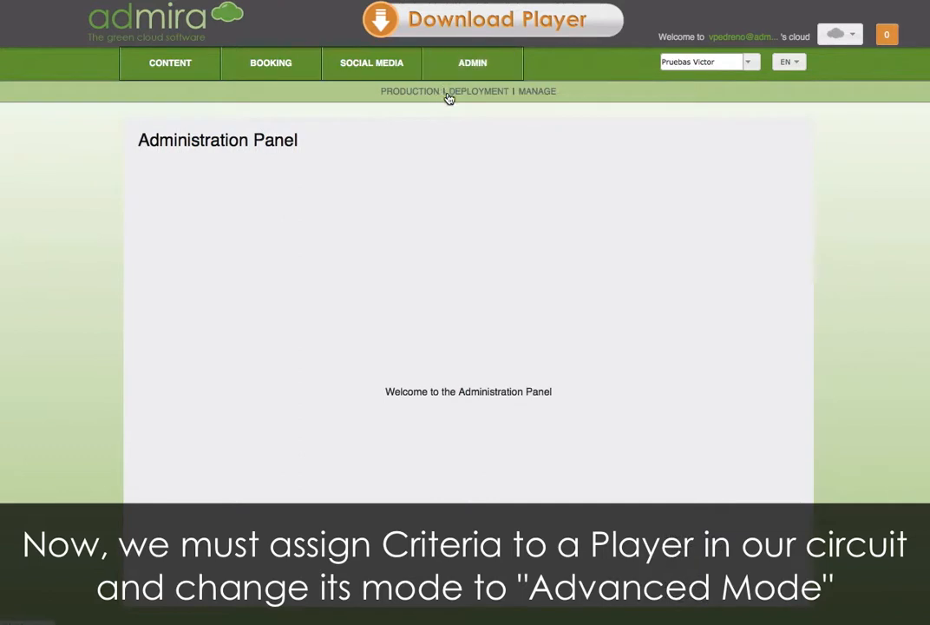
pyautogui.click(449, 96)
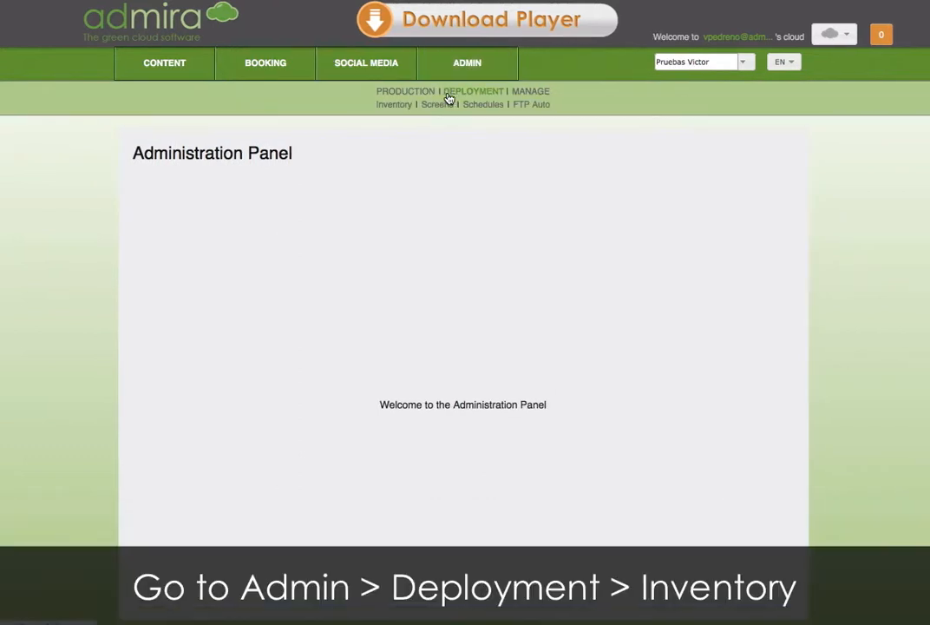
pyautogui.click(393, 107)
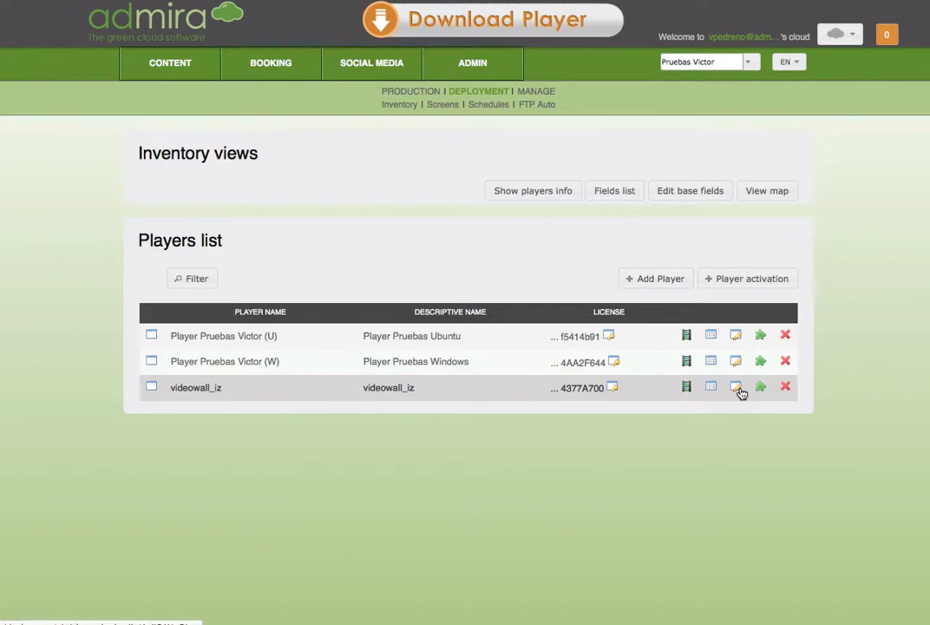
pyautogui.click(740, 393)
pyautogui.scroll(-5, 773, 387)
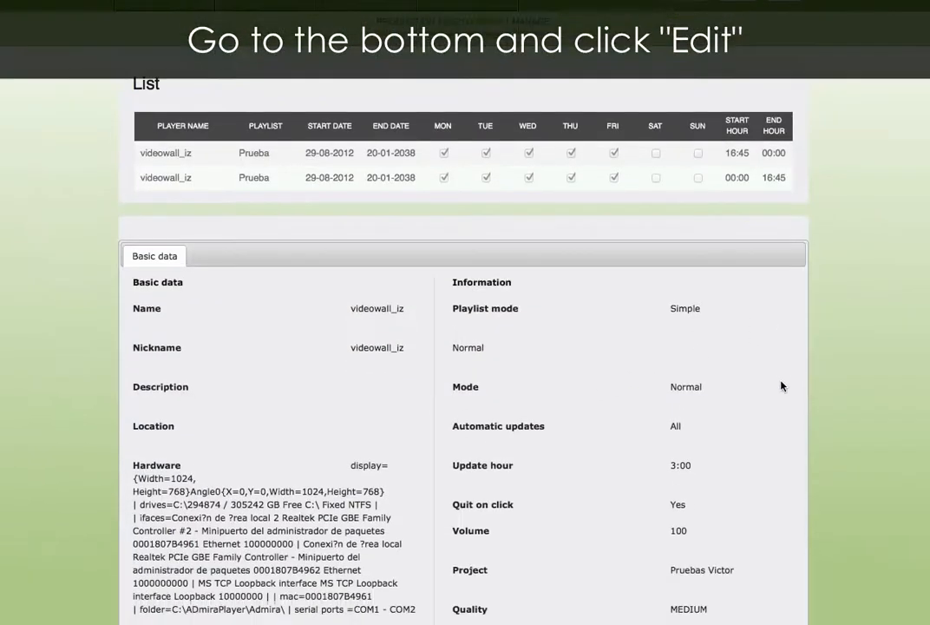
pyautogui.scroll(-5, 781, 386)
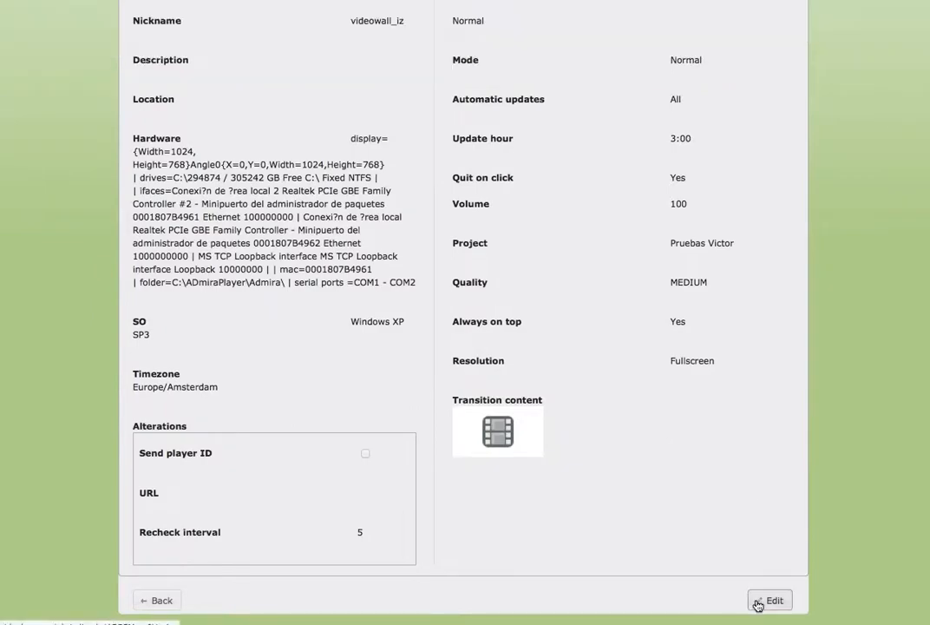
pyautogui.click(757, 605)
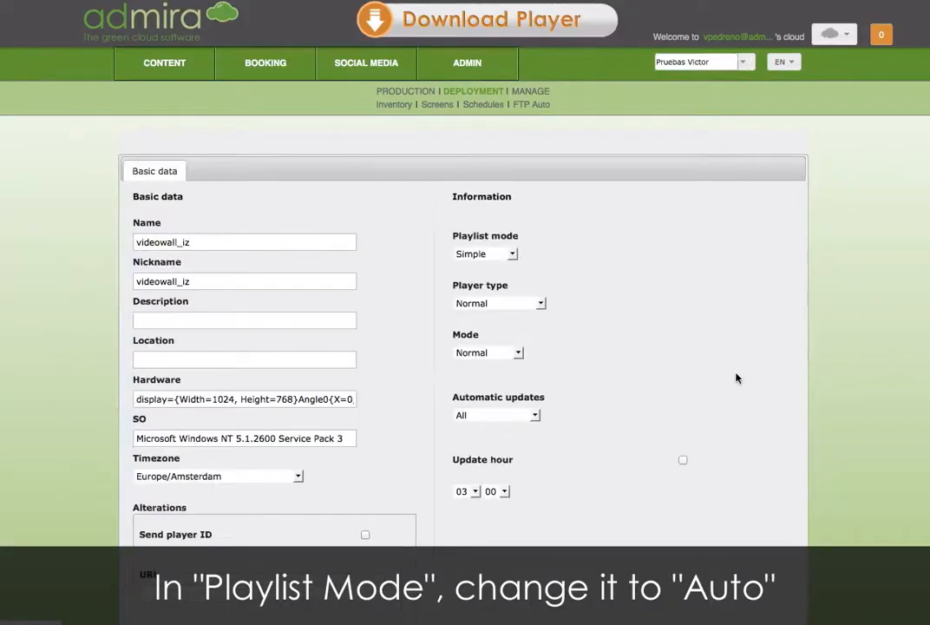
pyautogui.scroll(-1, 738, 379)
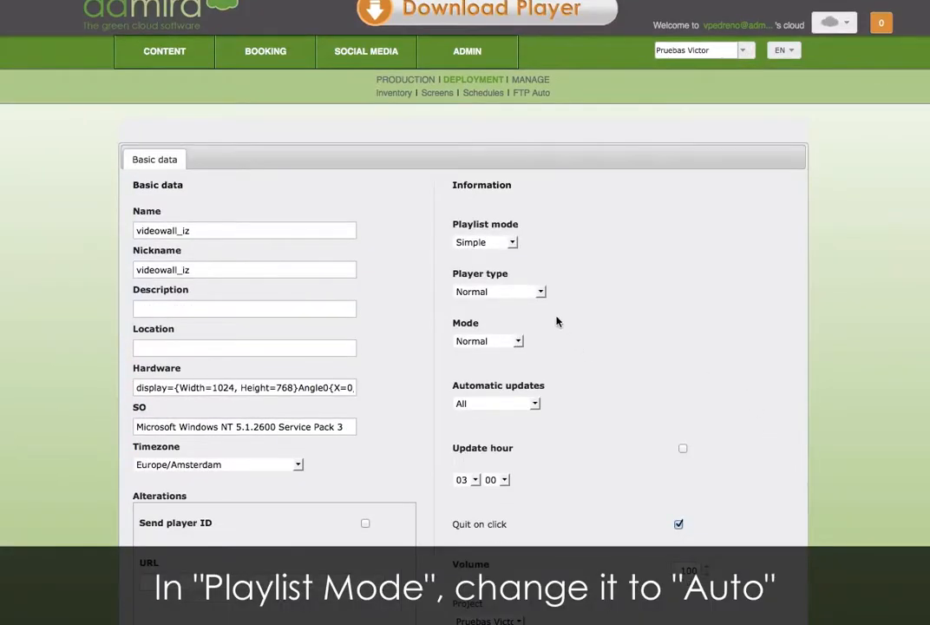
pyautogui.click(506, 246)
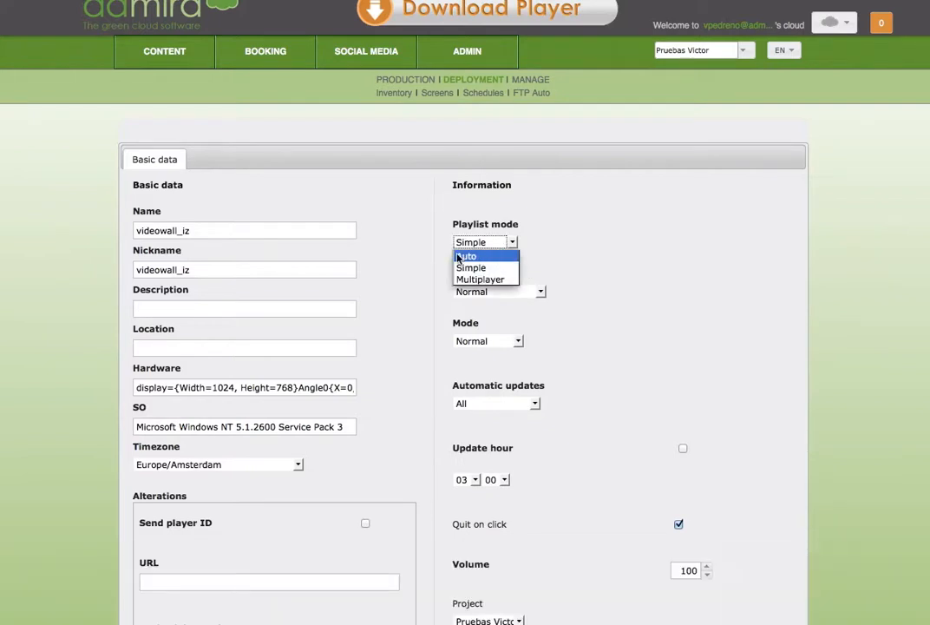
pyautogui.click(493, 259)
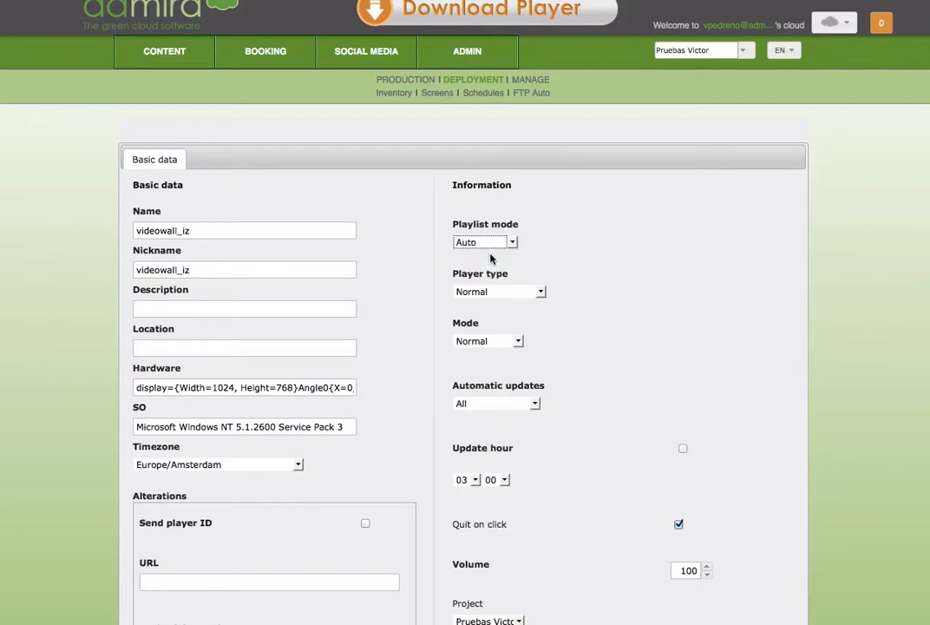
pyautogui.scroll(-5, 766, 261)
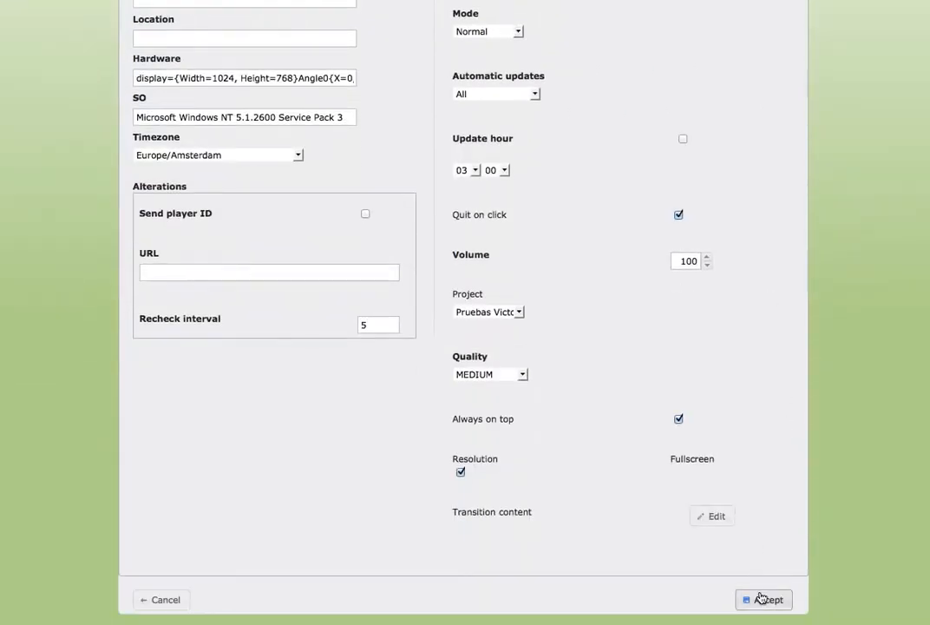
pyautogui.click(762, 598)
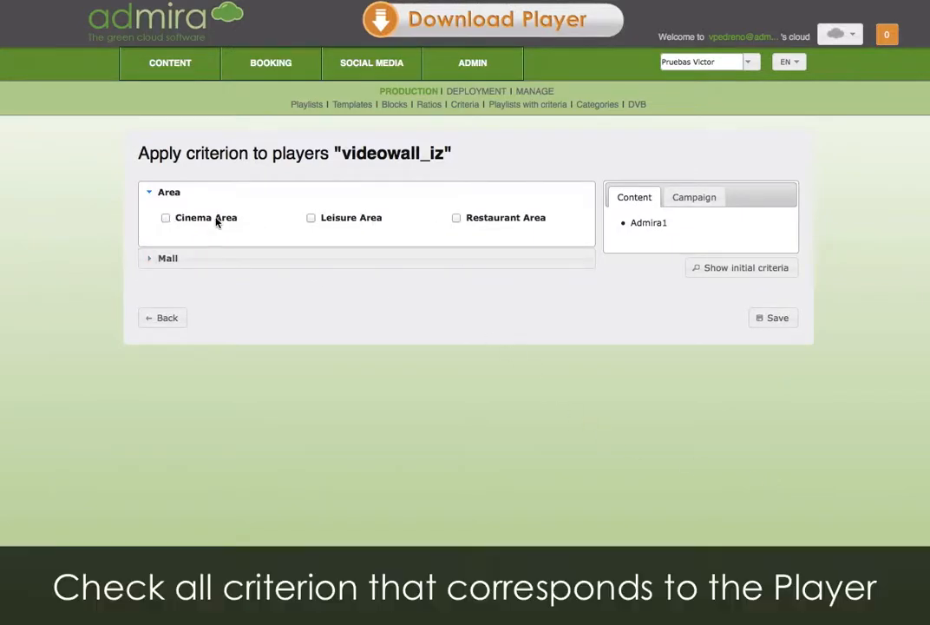
# - Apply the Cinema Area and Diagonal Mar criteria to the videowall_iz player and save the changes
pyautogui.click(166, 217)
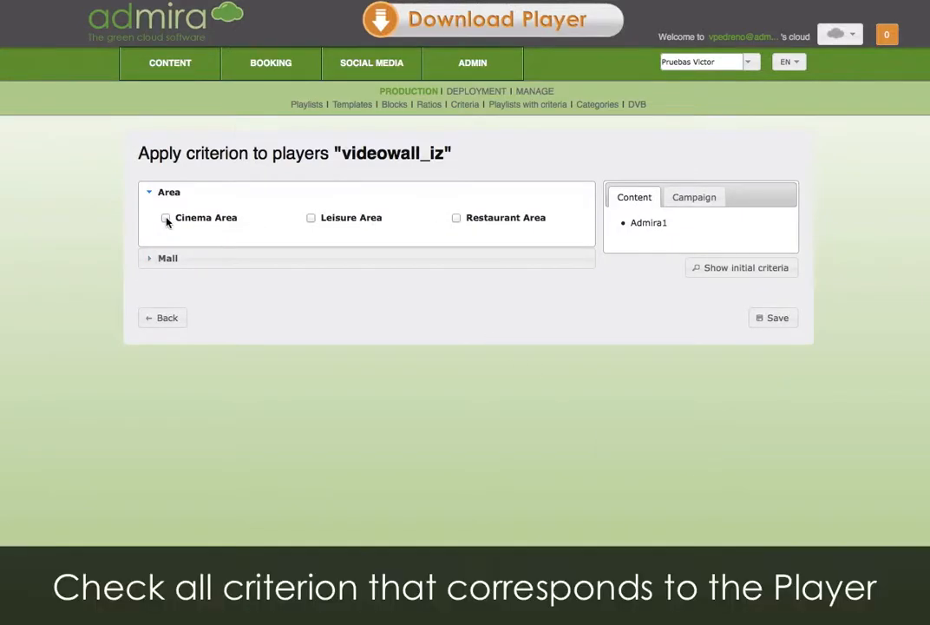
pyautogui.click(245, 263)
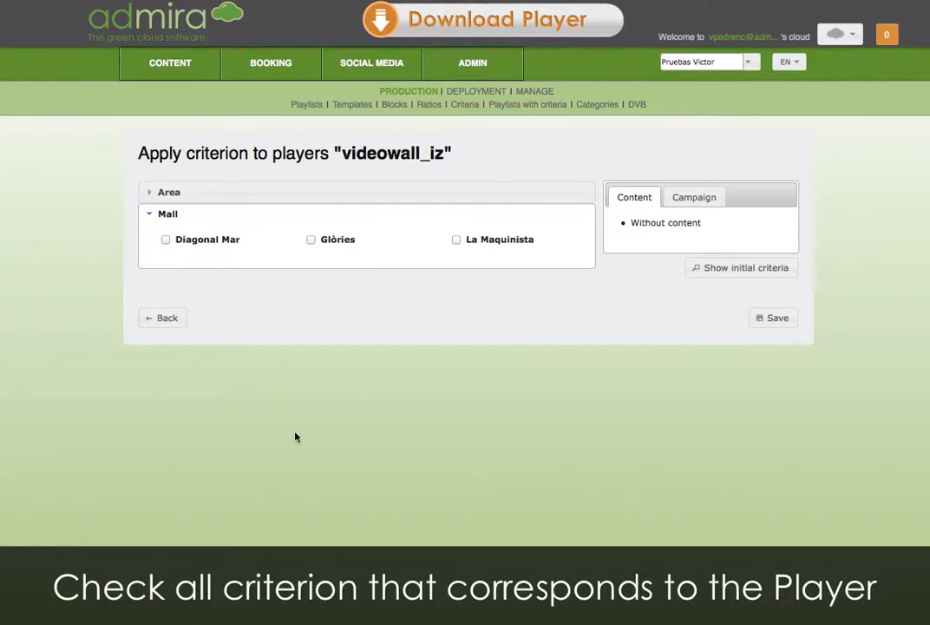
pyautogui.click(166, 239)
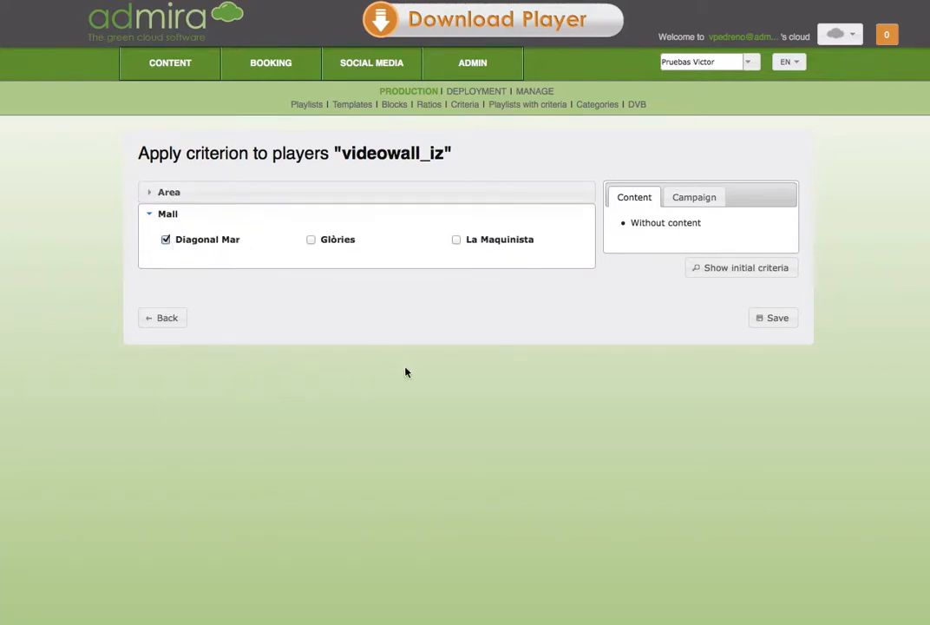
pyautogui.click(767, 323)
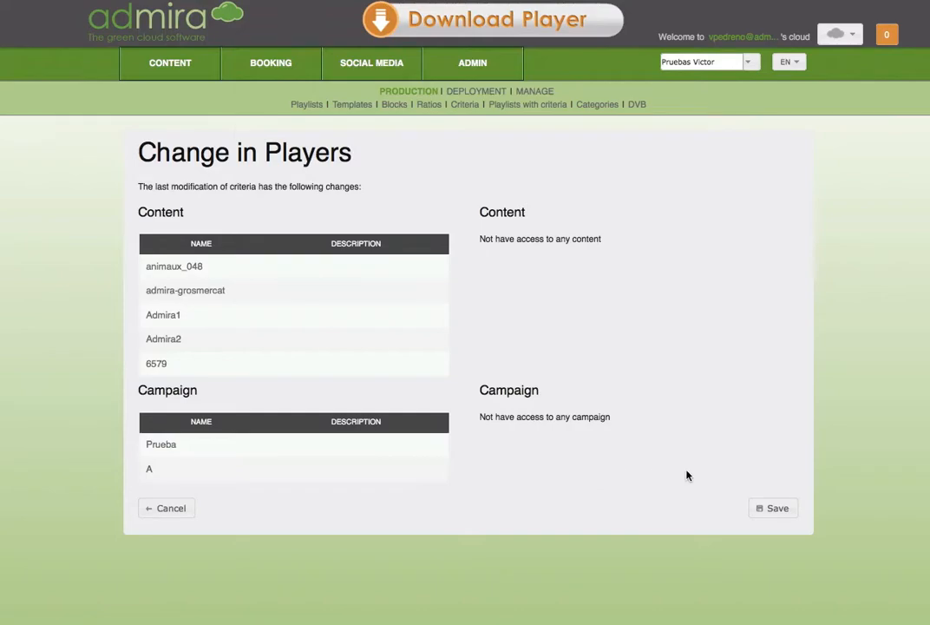
pyautogui.click(764, 507)
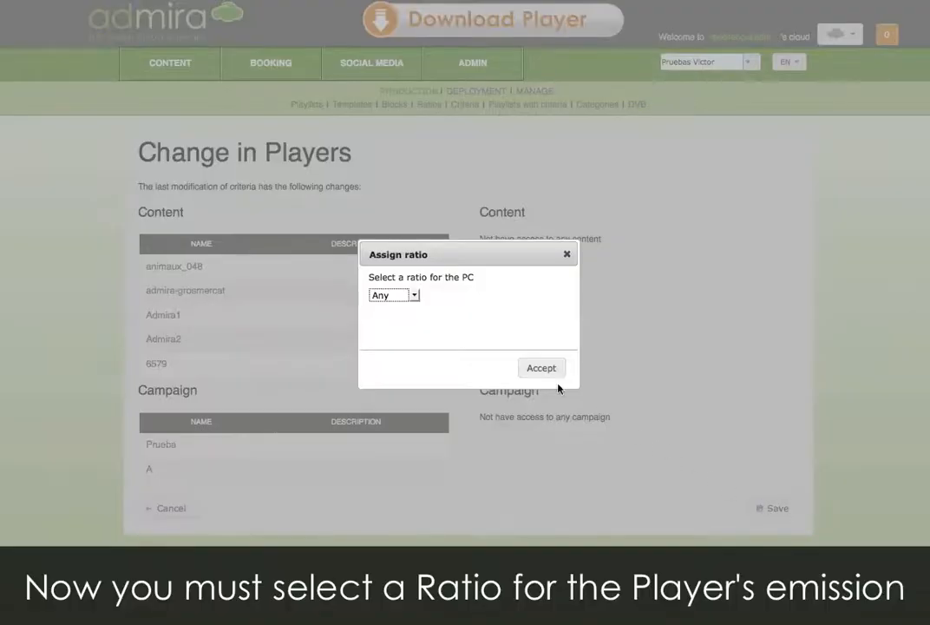
# - Assign the General ratio to the videowall_iz player
pyautogui.click(400, 296)
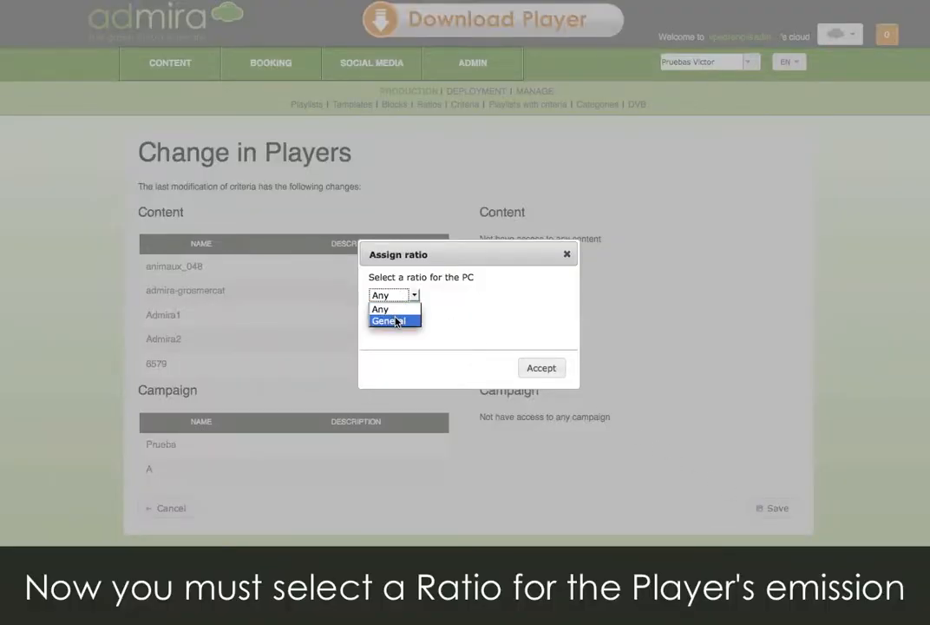
pyautogui.click(396, 322)
pyautogui.click(545, 371)
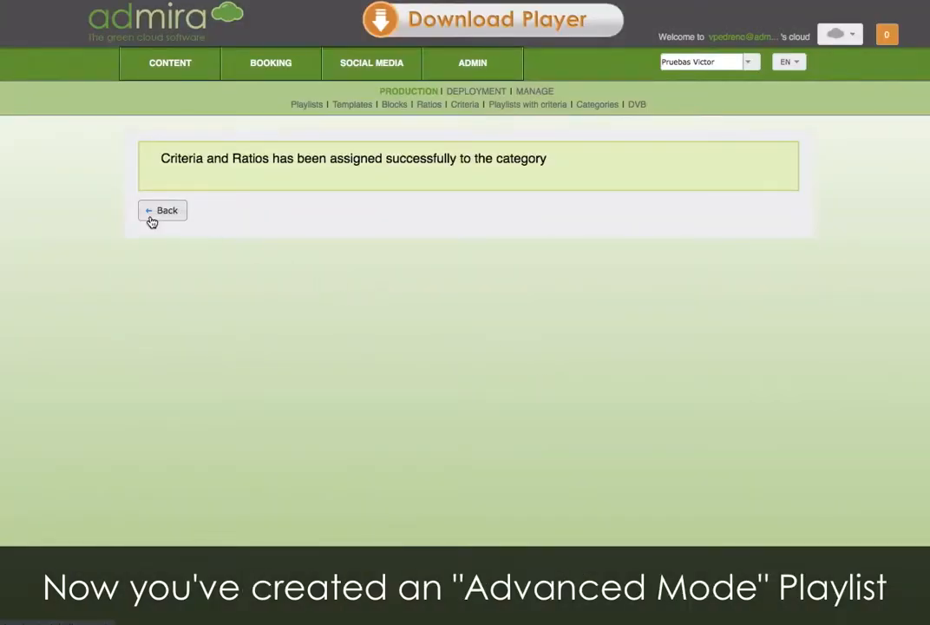
pyautogui.click(151, 220)
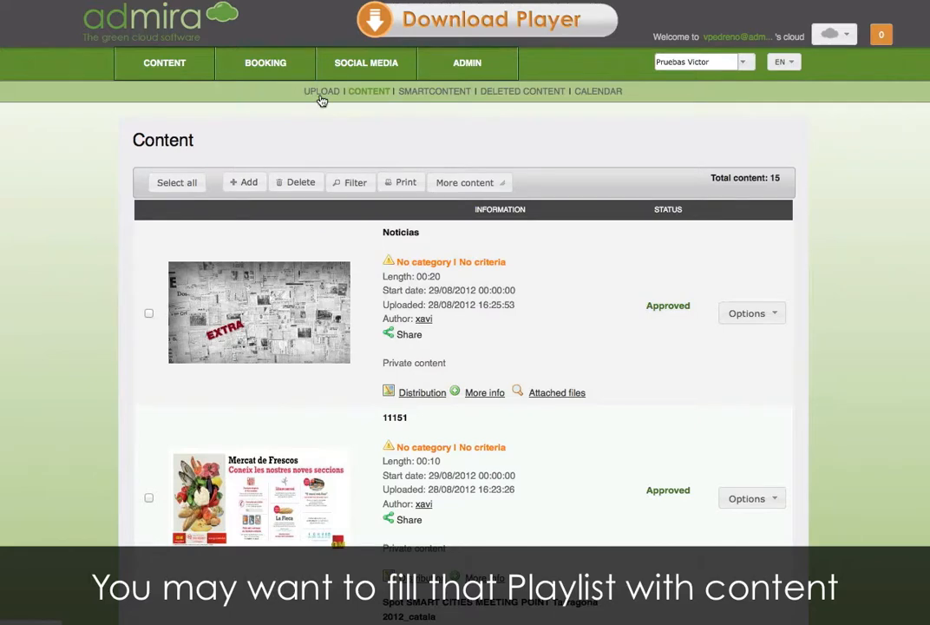
# - Start a full-screen content upload and choose the file 25091.jpg from the Cinema folder inside Content
pyautogui.click(322, 92)
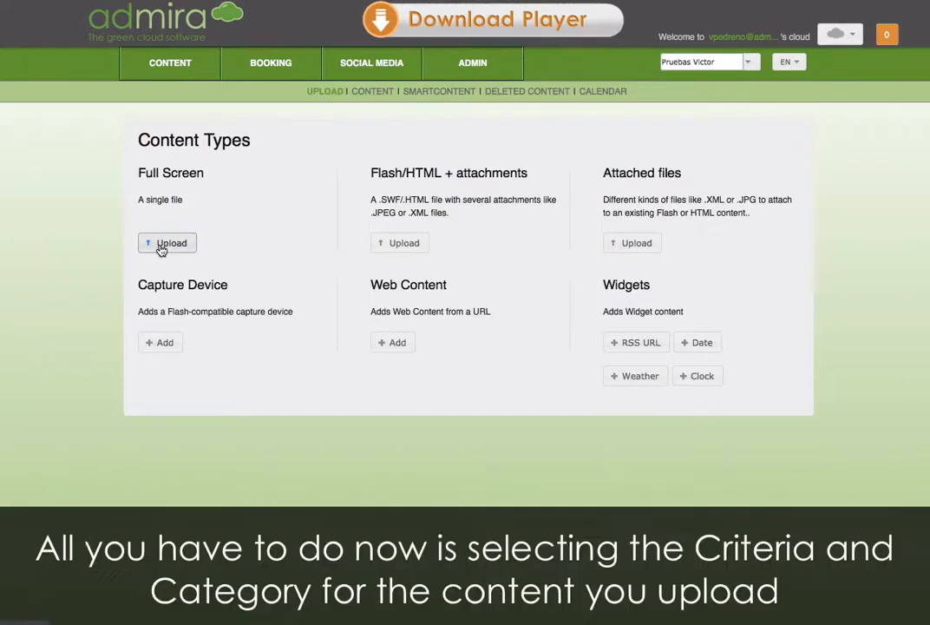
pyautogui.click(163, 246)
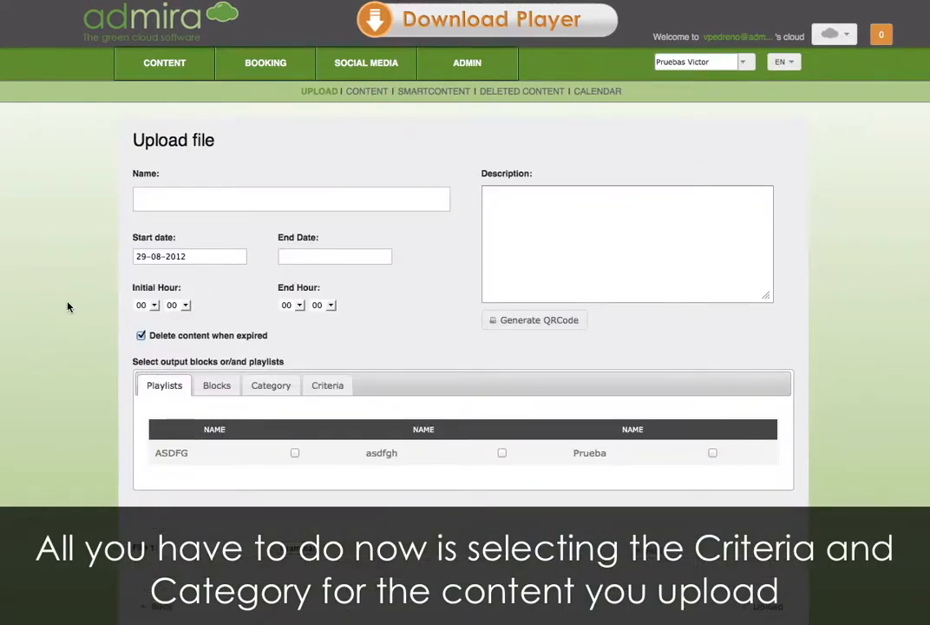
pyautogui.scroll(-1, 69, 306)
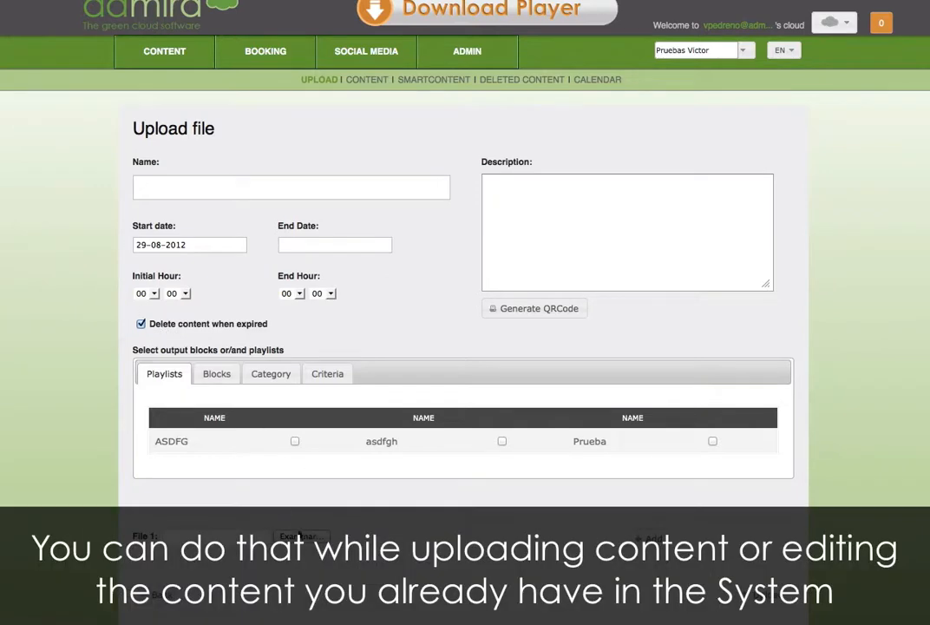
pyautogui.click(174, 187)
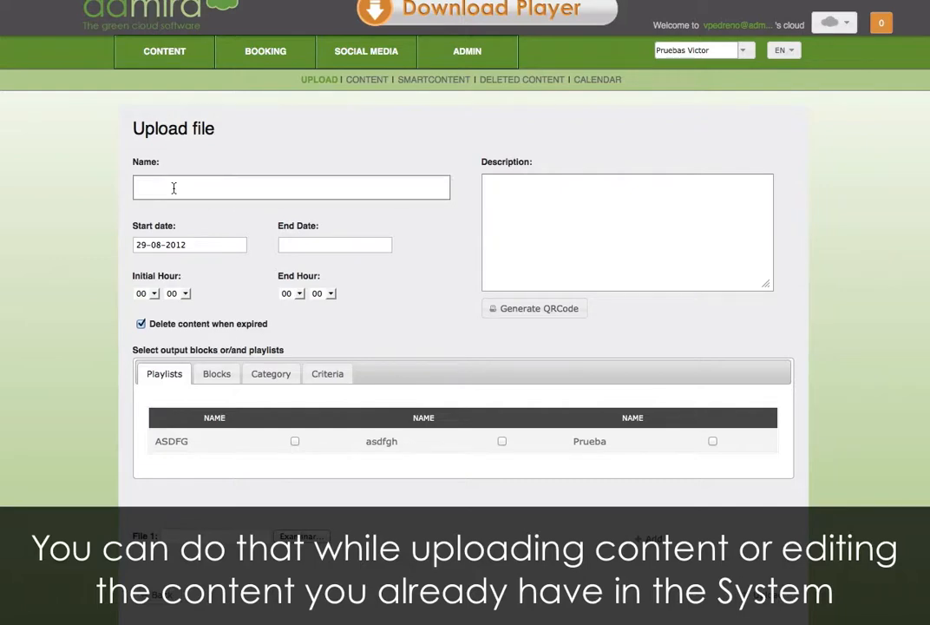
pyautogui.click(321, 535)
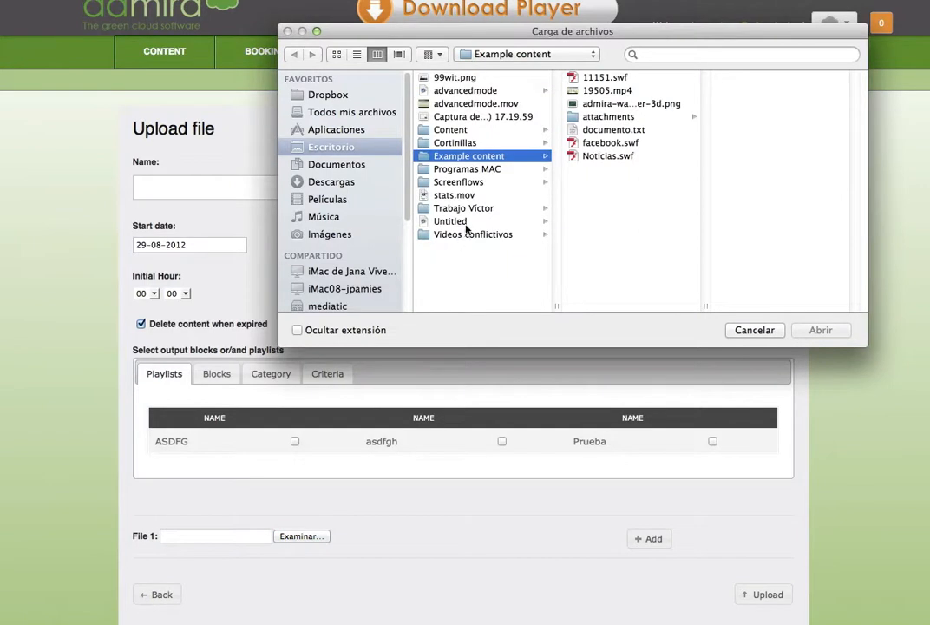
pyautogui.click(461, 130)
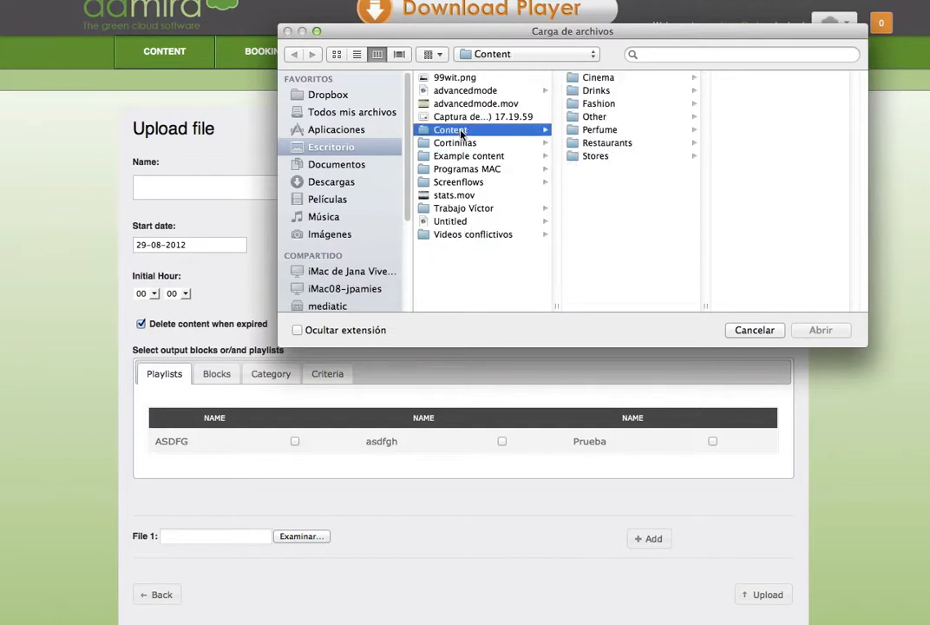
pyautogui.click(598, 78)
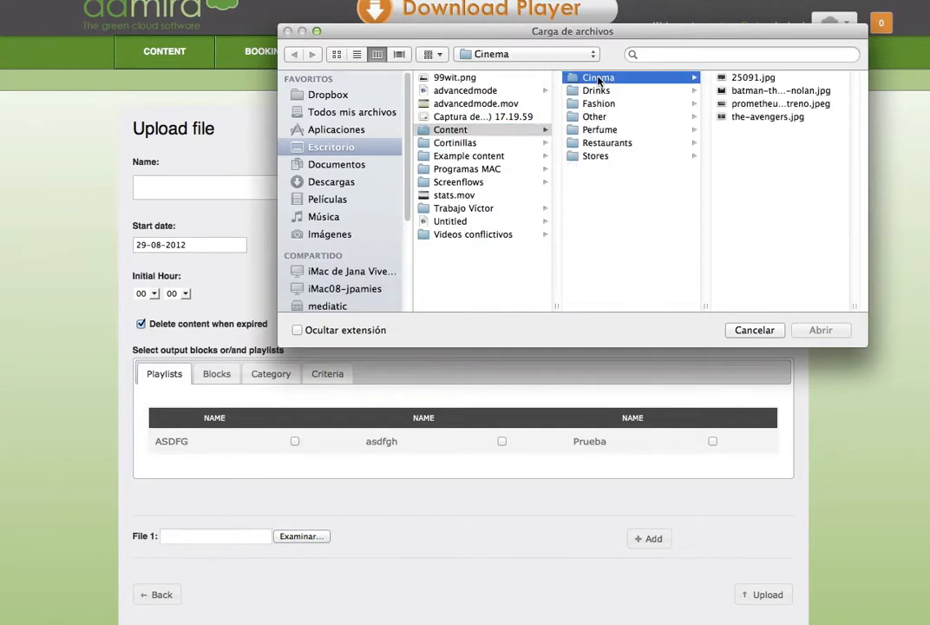
pyautogui.click(759, 78)
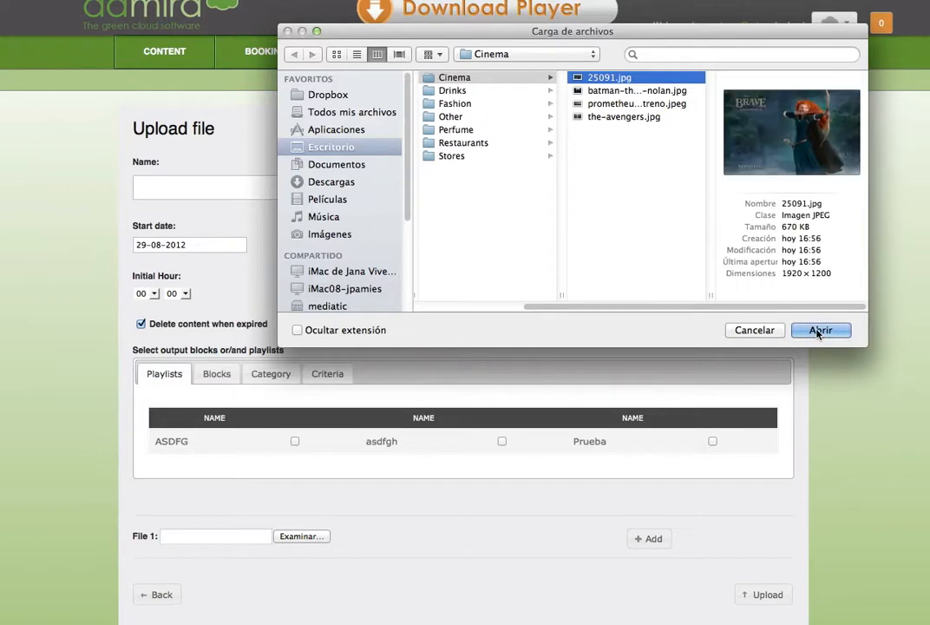
pyautogui.click(820, 331)
# - Name the uploaded content Brave and assign it to the Cinema category under Advertisements
pyautogui.click(290, 197)
pyautogui.doubleClick(289, 196)
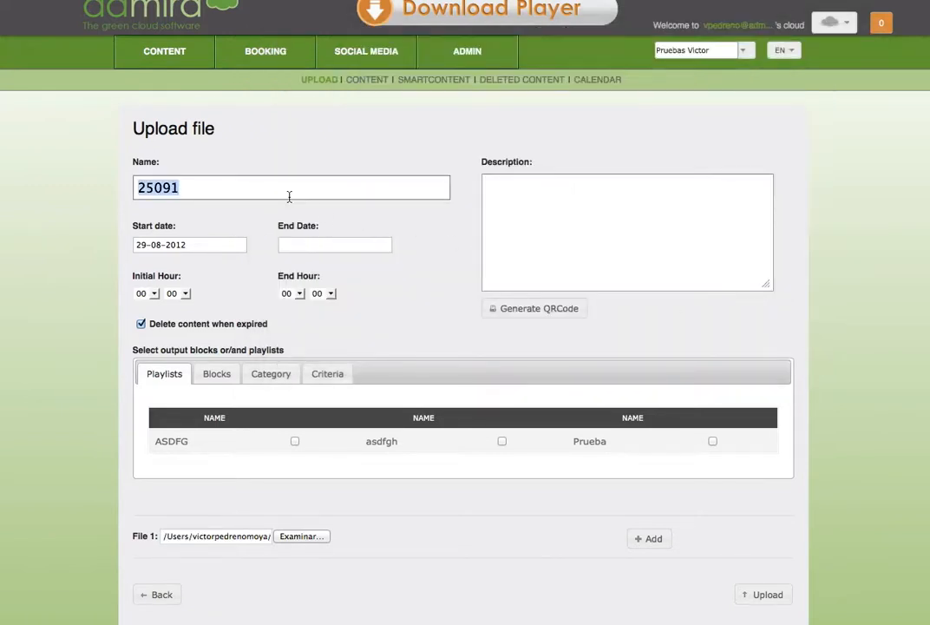
pyautogui.write('Brave')
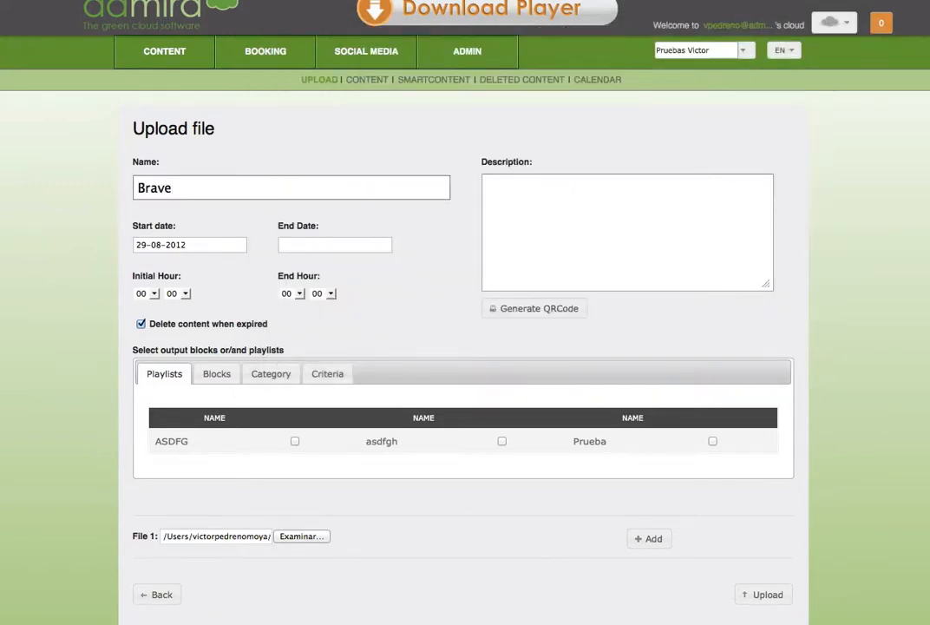
pyautogui.click(259, 376)
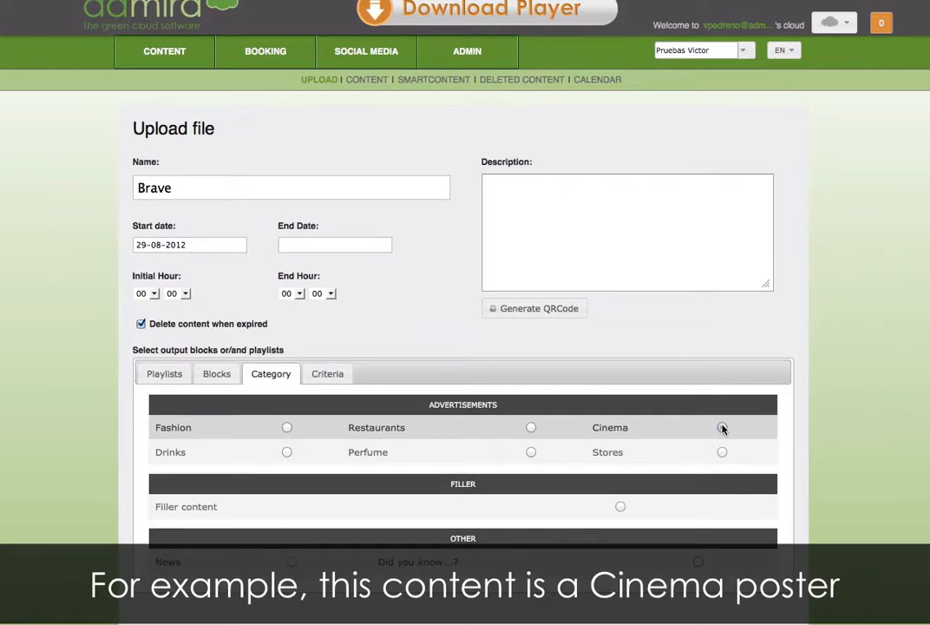
pyautogui.click(722, 428)
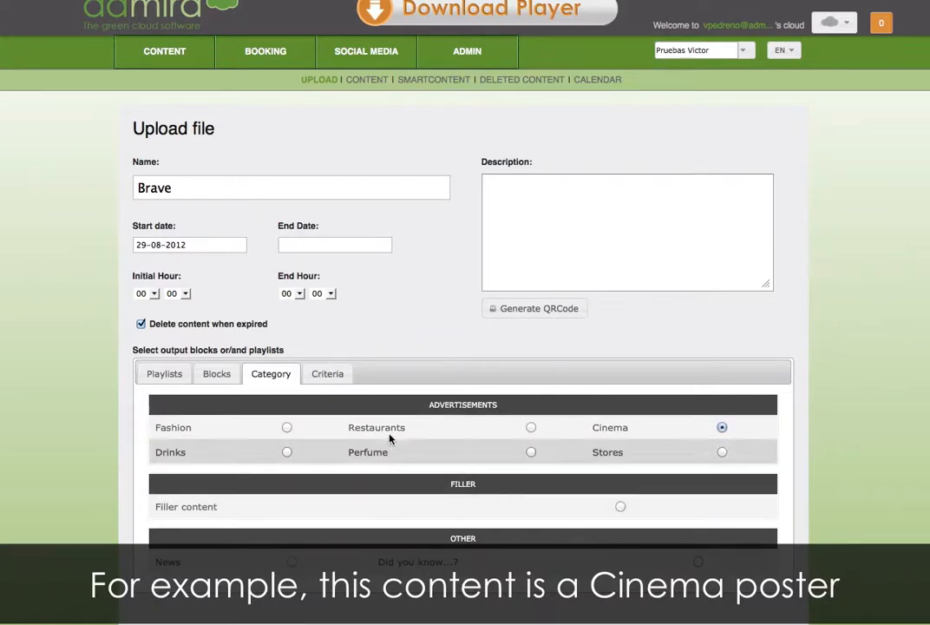
# - Assign the Cinema Area criterion and the Diagonal Mar and La Maquinista mall criteria to the Brave content
pyautogui.click(339, 375)
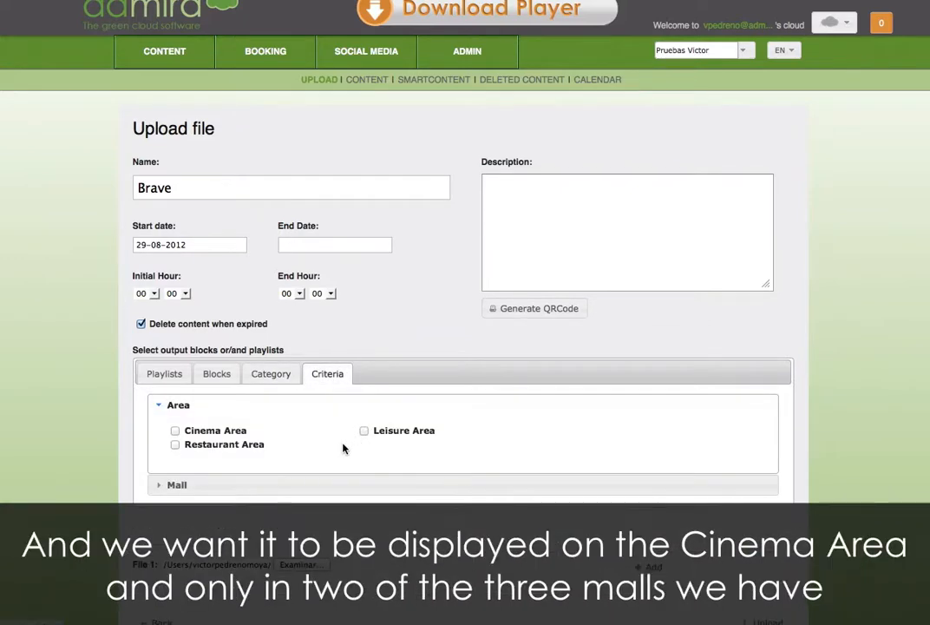
pyautogui.click(175, 430)
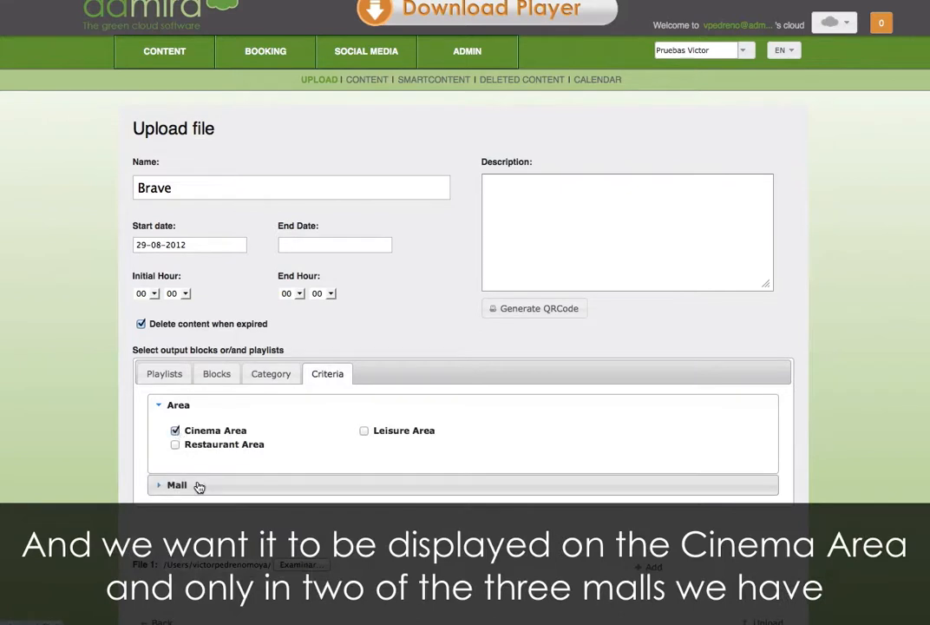
pyautogui.click(199, 485)
pyautogui.click(176, 452)
pyautogui.click(176, 466)
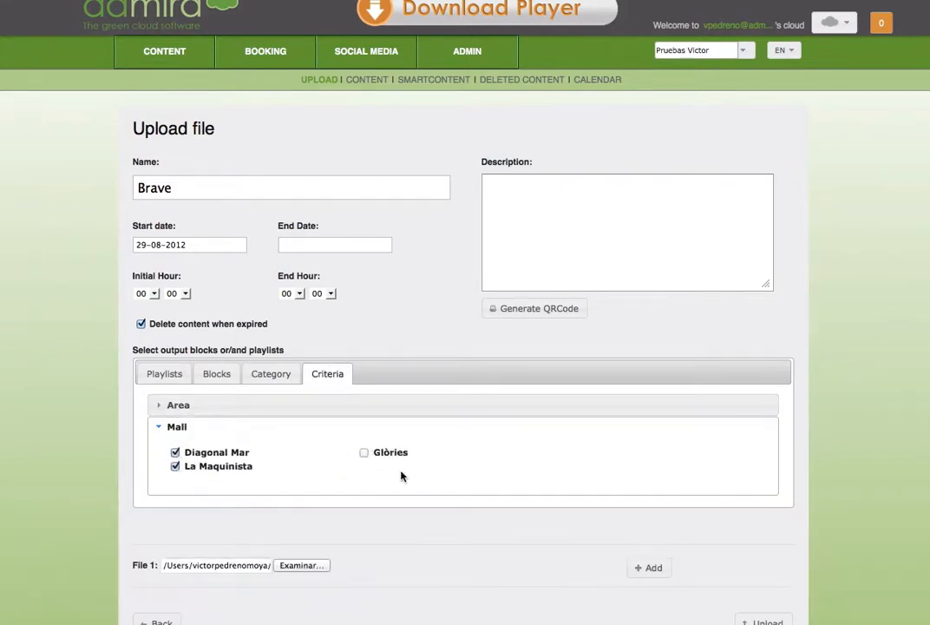
# - Upload the Brave content and return to the content list
pyautogui.scroll(-1, 420, 478)
pyautogui.scroll(-1, 420, 478)
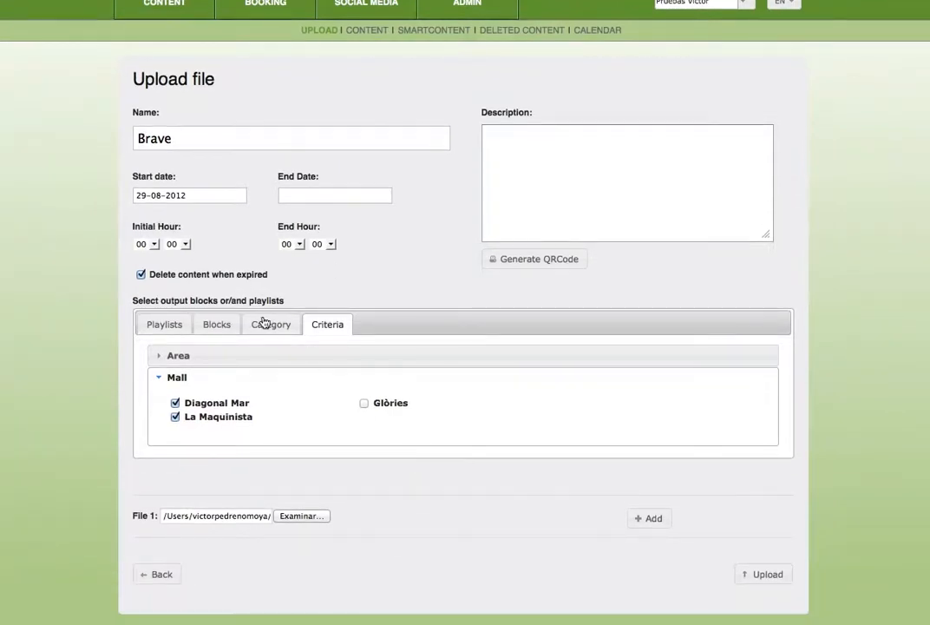
pyautogui.click(767, 575)
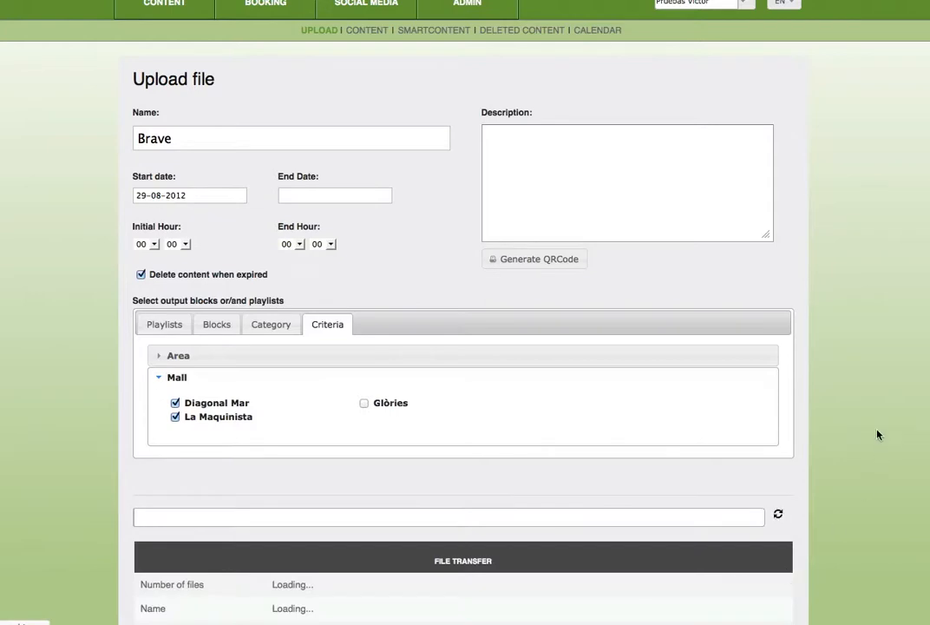
pyautogui.scroll(-2, 878, 435)
pyautogui.scroll(-2, 878, 435)
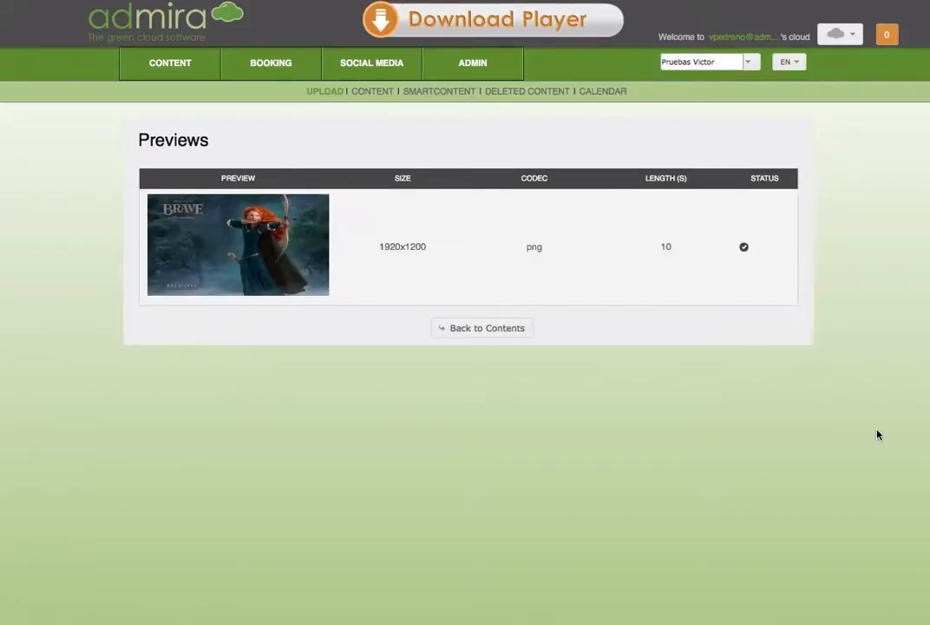
pyautogui.click(507, 337)
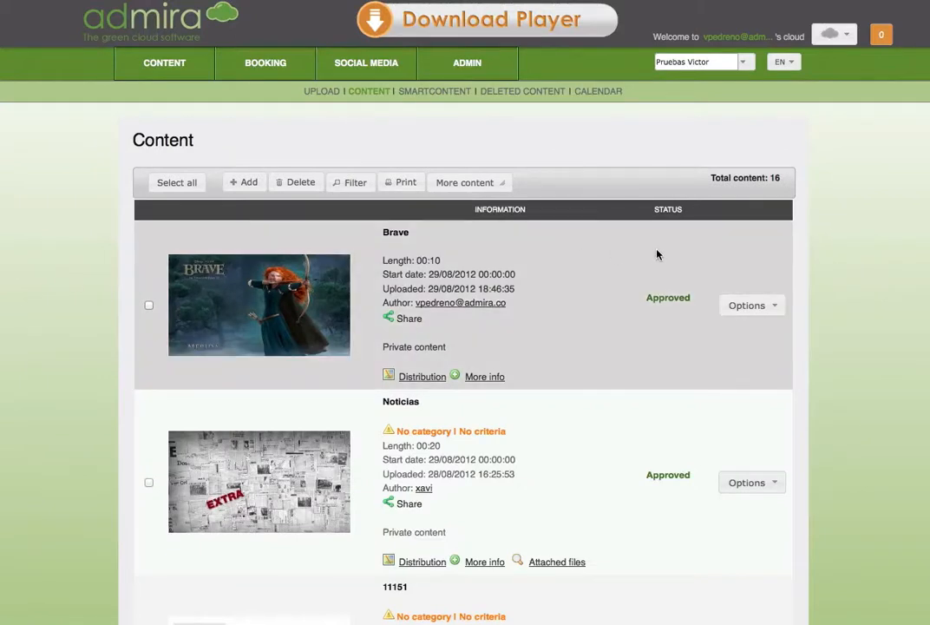
# - Set the emission schedule of Brave to 20 passes per hour, save it and return to the contents
pyautogui.click(743, 299)
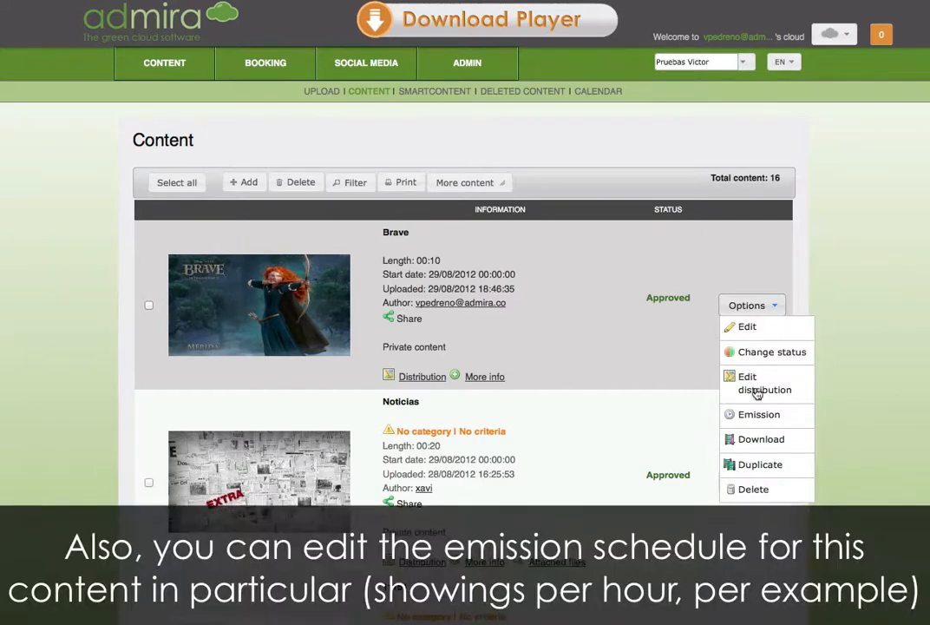
pyautogui.click(758, 415)
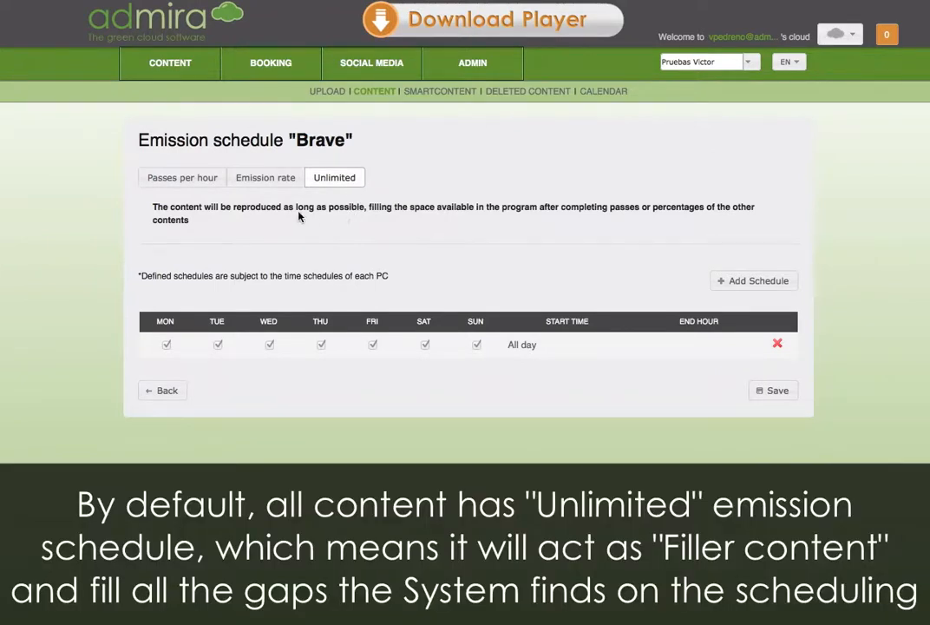
pyautogui.click(205, 178)
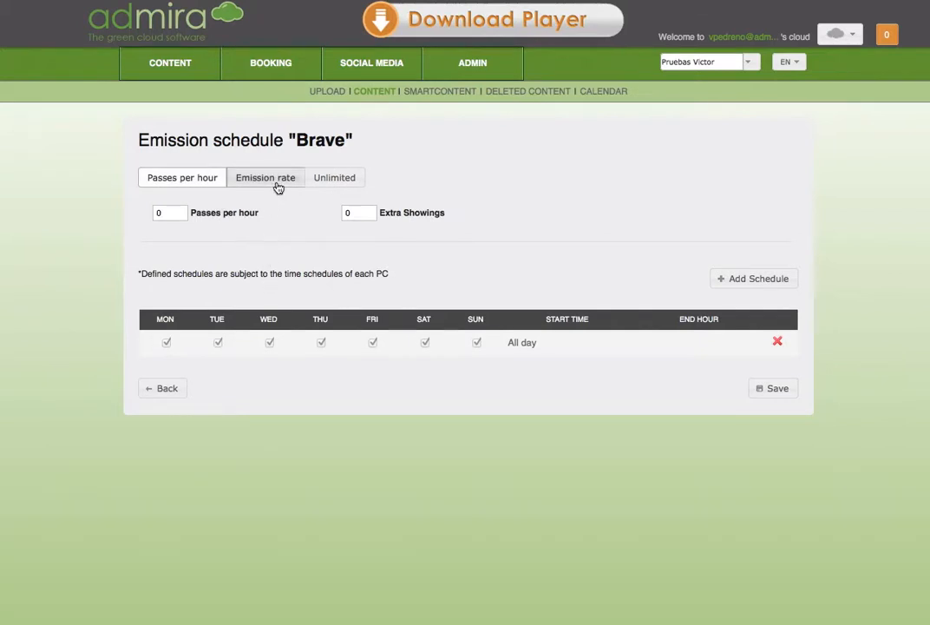
pyautogui.click(276, 185)
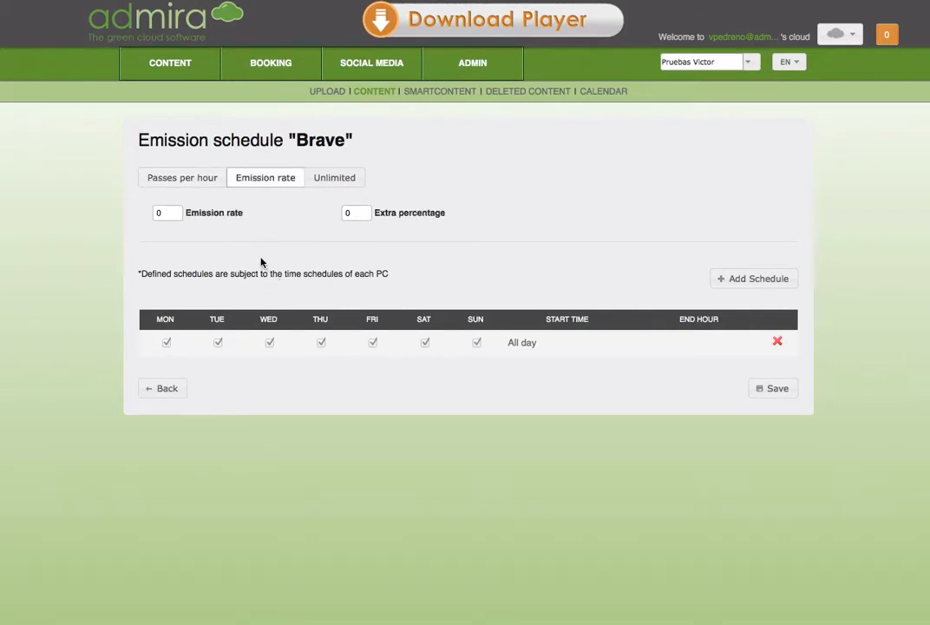
pyautogui.click(192, 187)
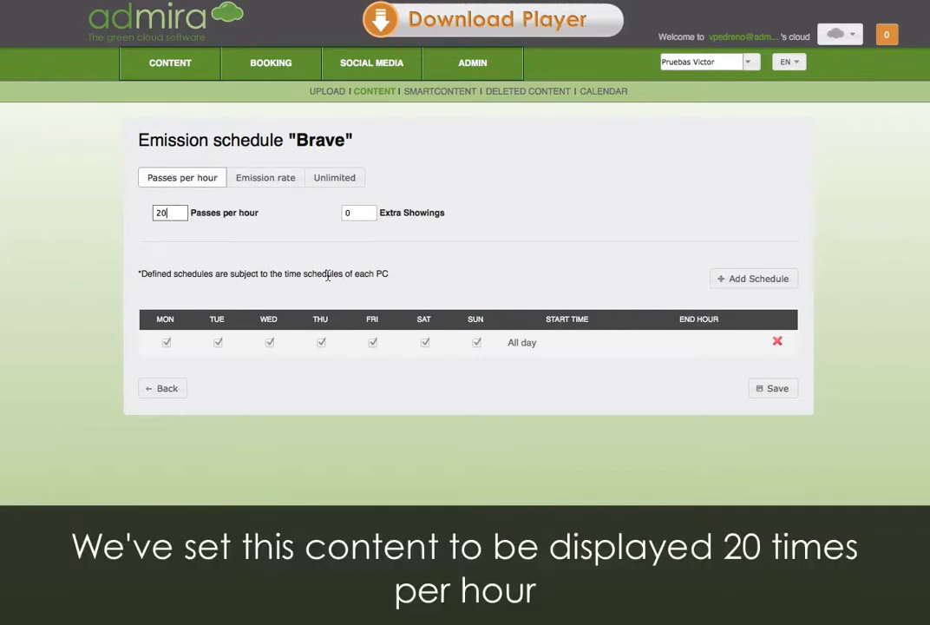
pyautogui.click(765, 390)
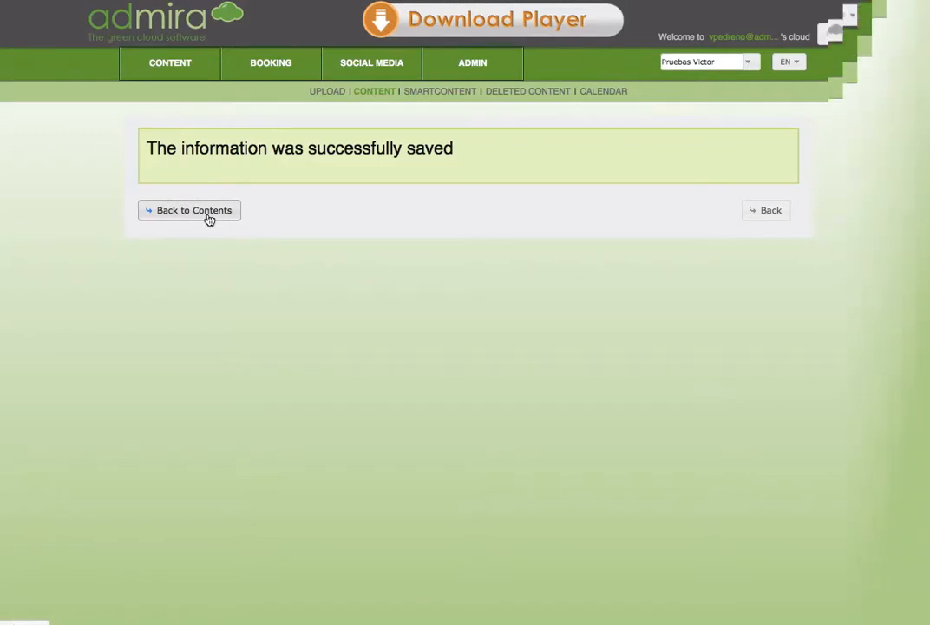
pyautogui.click(209, 218)
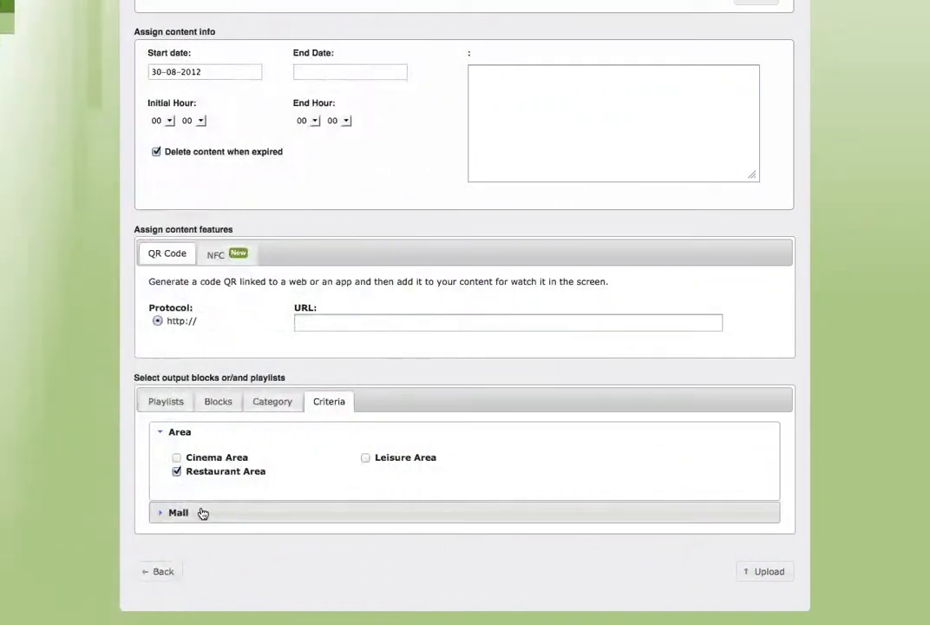
# - Add the Diagonal Mar and La Maquinista mall criteria to the restaurant content, upload it and return to the content list
pyautogui.click(202, 513)
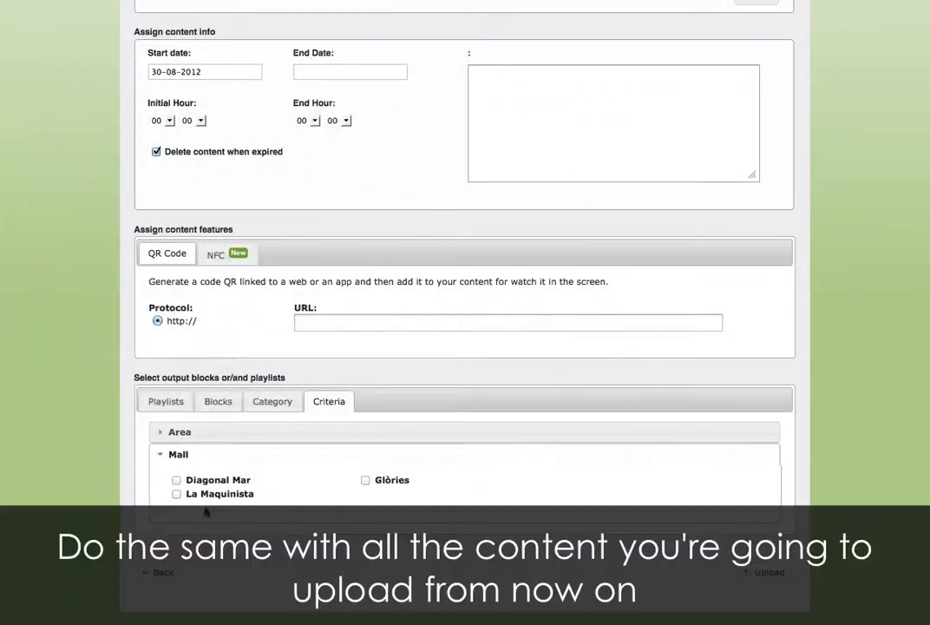
pyautogui.click(176, 493)
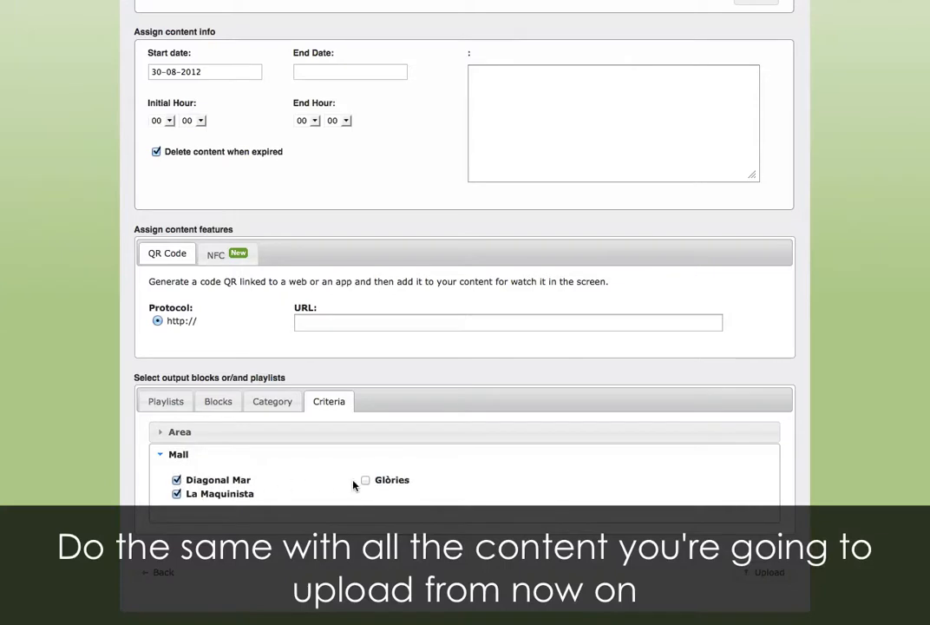
pyautogui.click(764, 572)
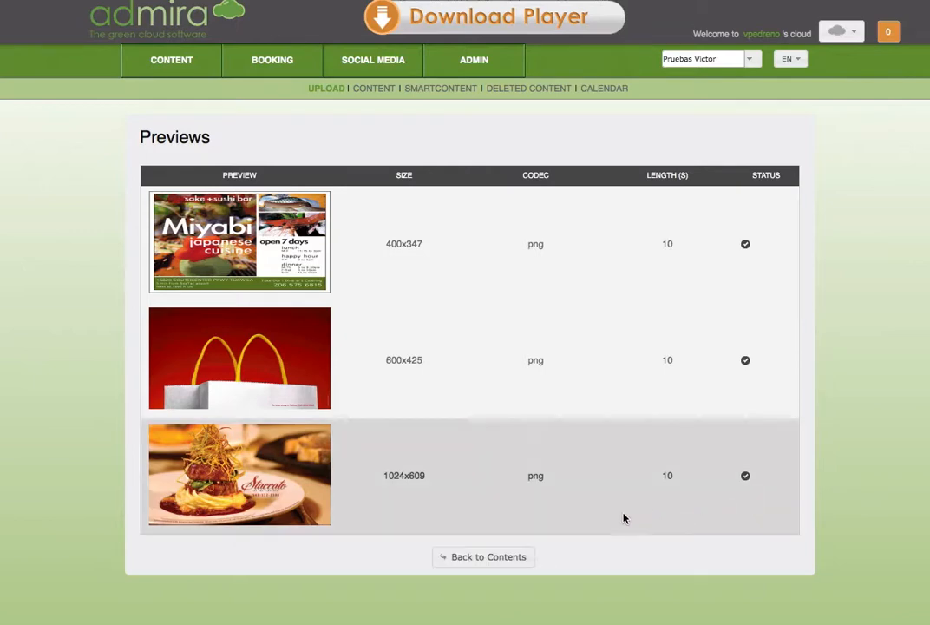
pyautogui.click(532, 557)
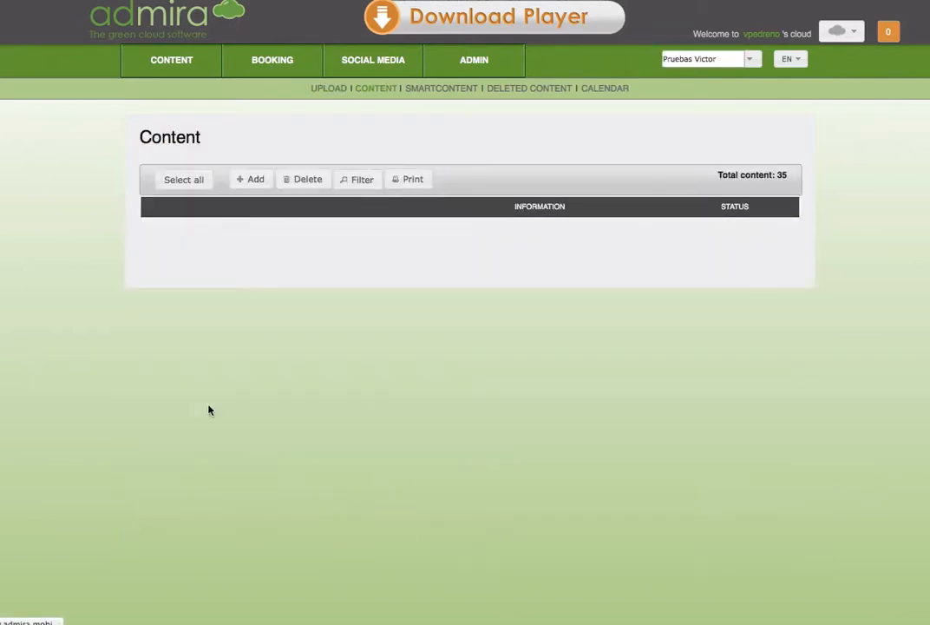
# - Switch the emission schedule of AdProof22 to an emission rate, enter the rate, save it and return to the contents
pyautogui.scroll(-3, 21, 334)
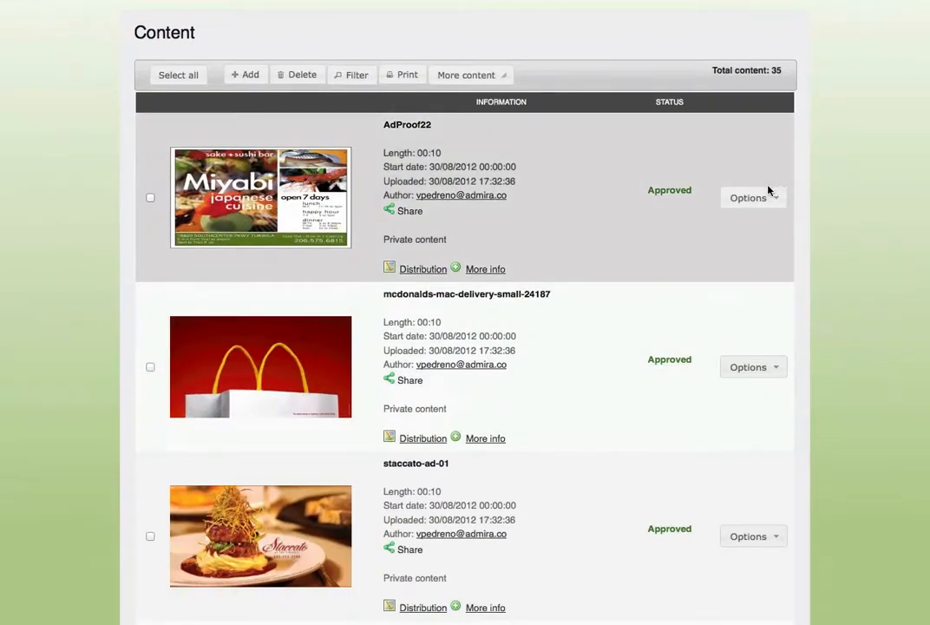
pyautogui.click(767, 196)
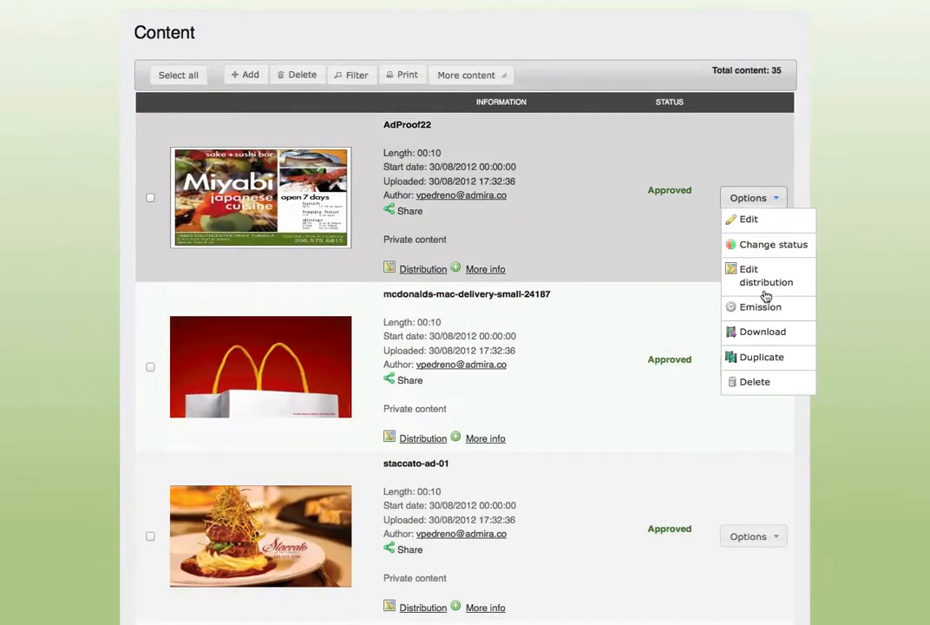
pyautogui.click(762, 308)
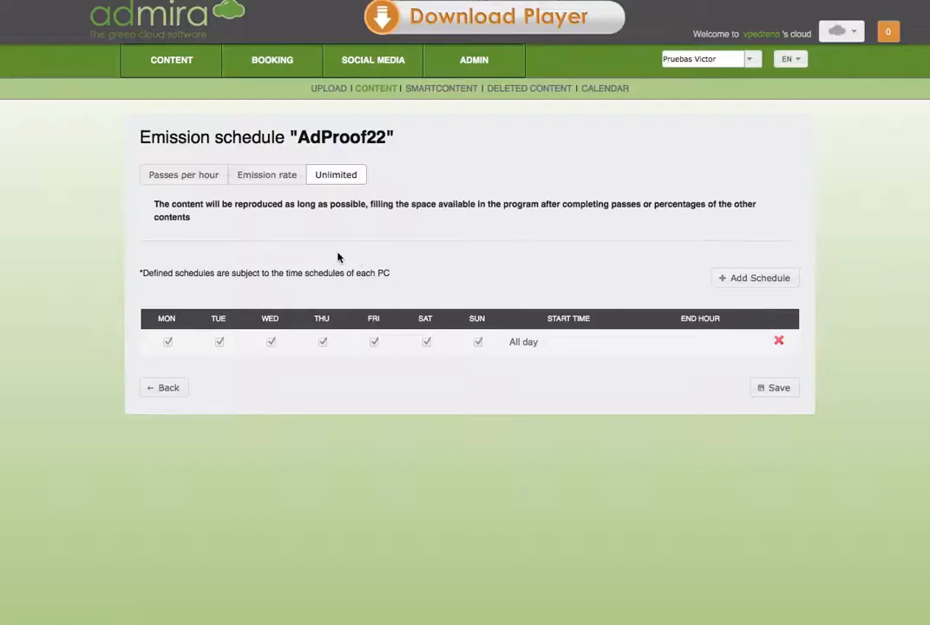
pyautogui.click(199, 177)
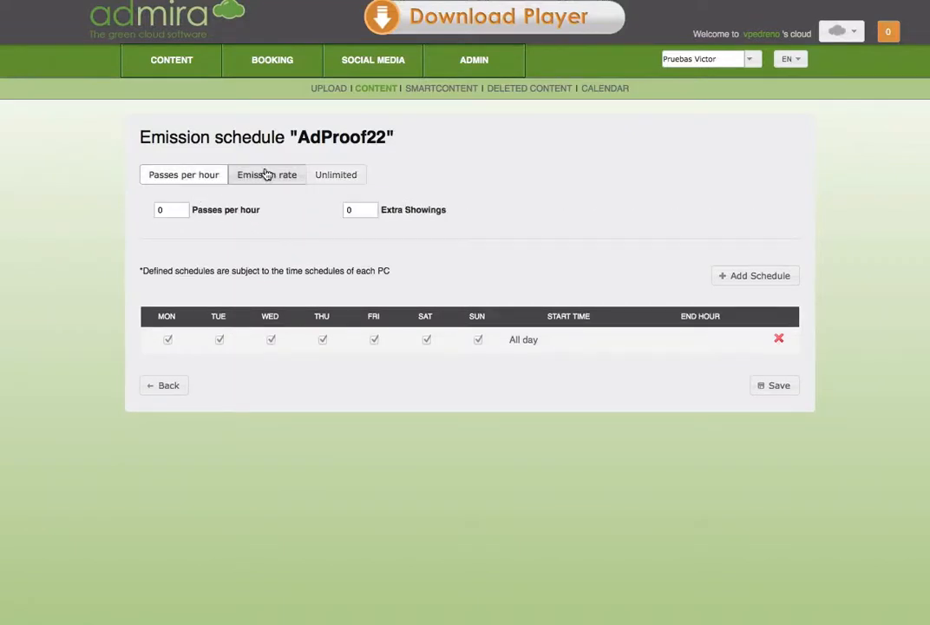
pyautogui.click(264, 174)
pyautogui.click(171, 211)
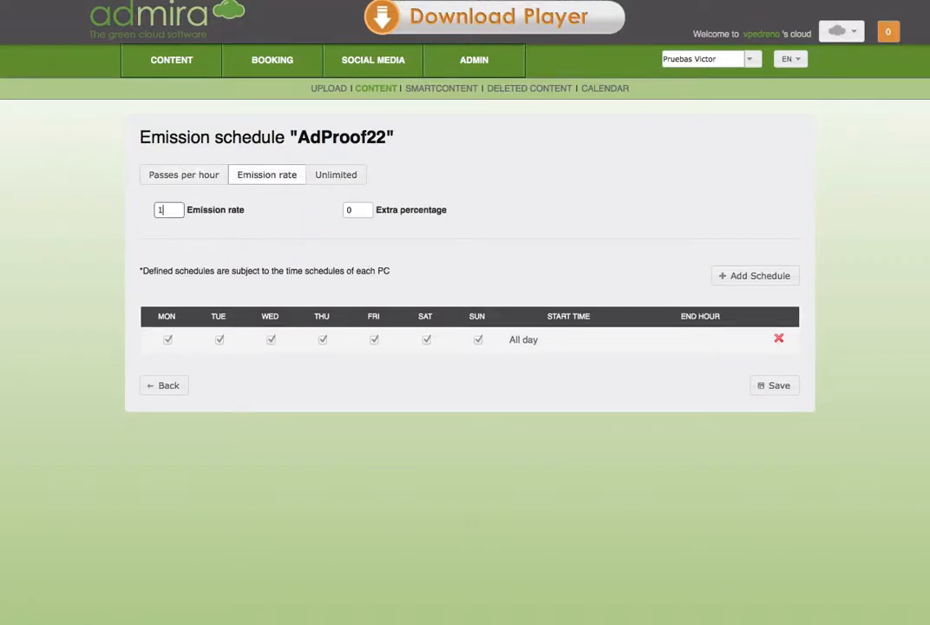
pyautogui.click(773, 387)
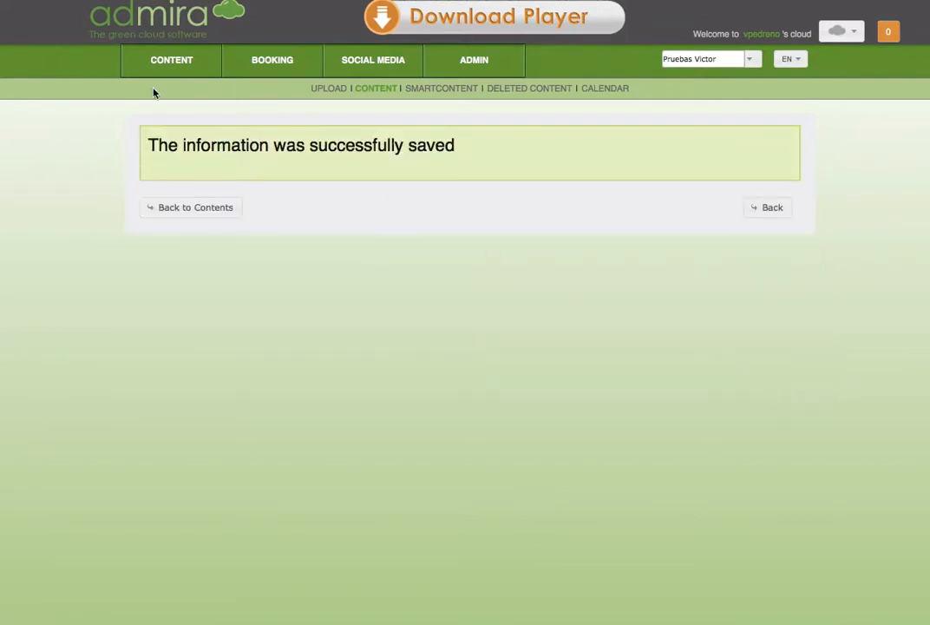
pyautogui.click(176, 216)
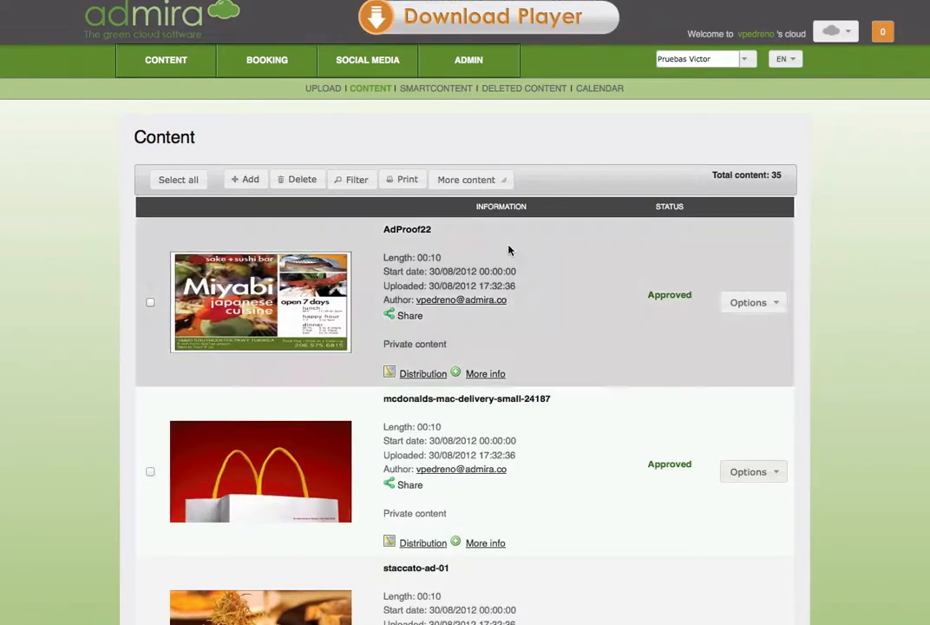
# - Look through the whole content list to review the uploaded contents and their status
pyautogui.click(754, 303)
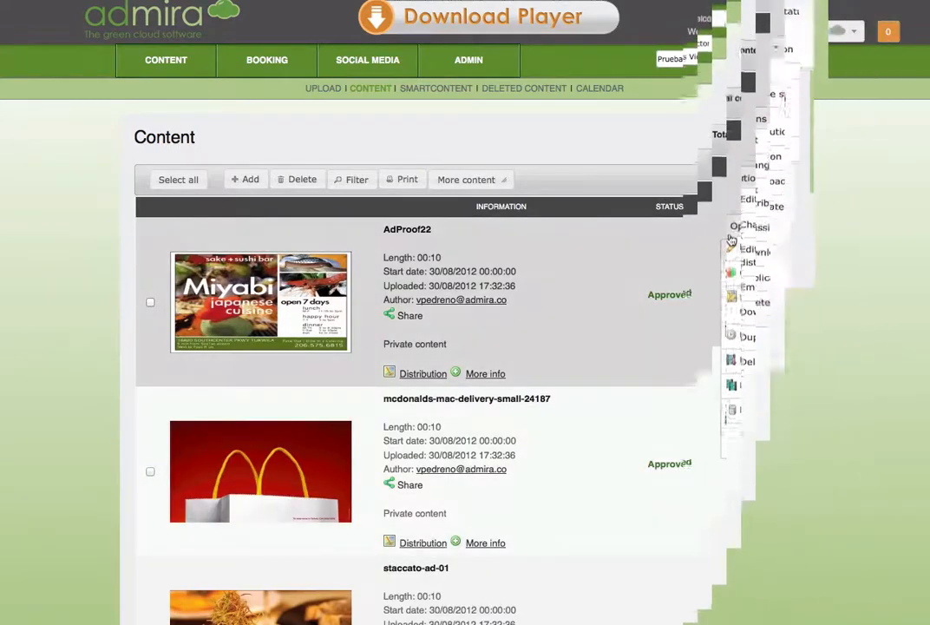
pyautogui.scroll(-12, 105, 253)
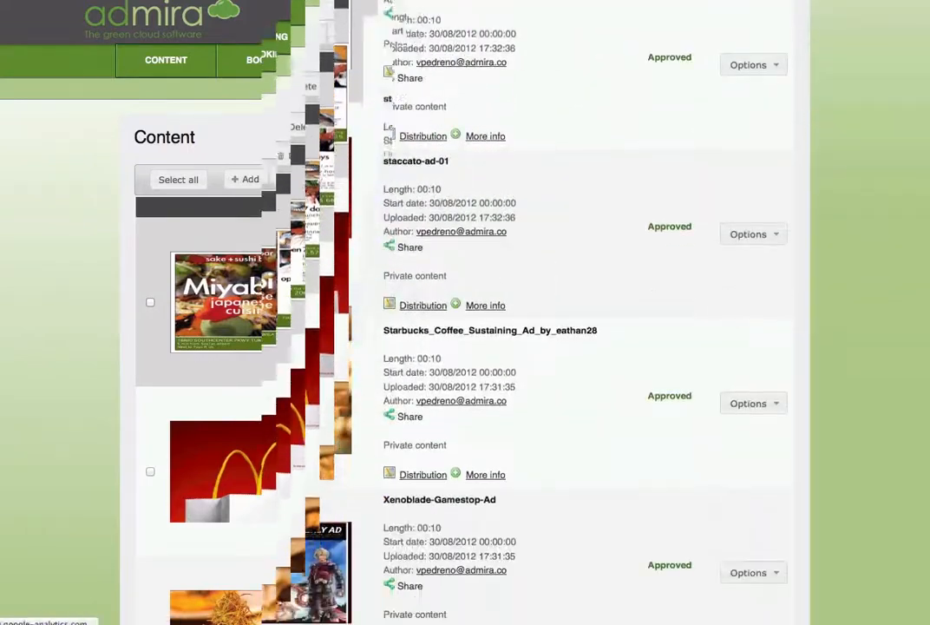
pyautogui.scroll(-3, 105, 254)
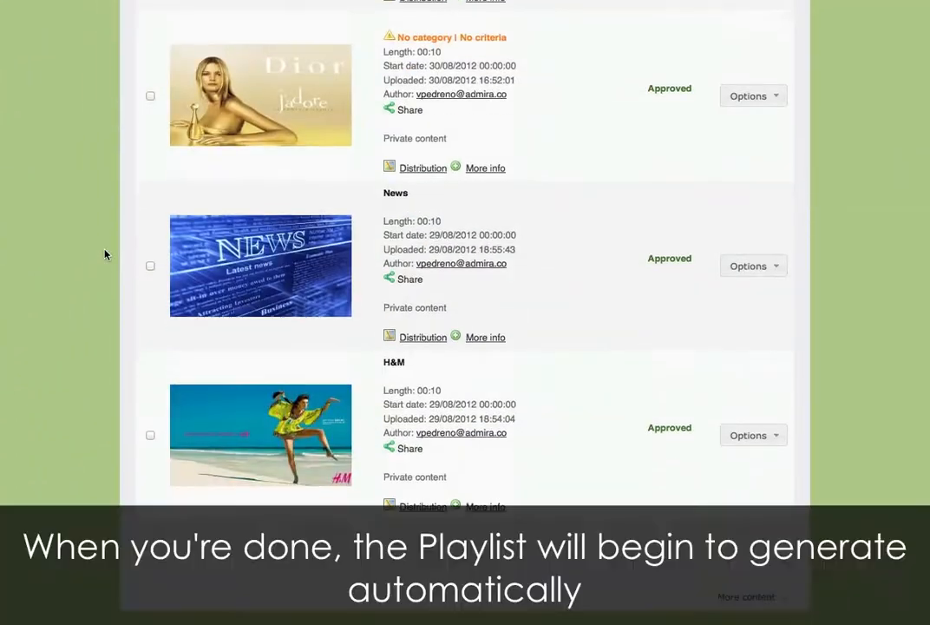
pyautogui.scroll(-10, 775, 611)
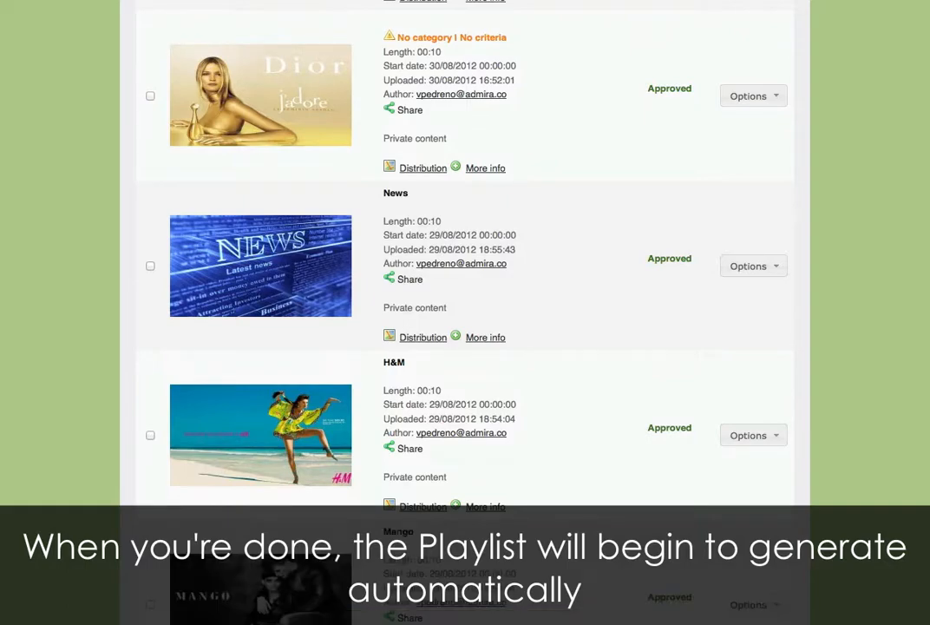
pyautogui.scroll(-10, 465, 260)
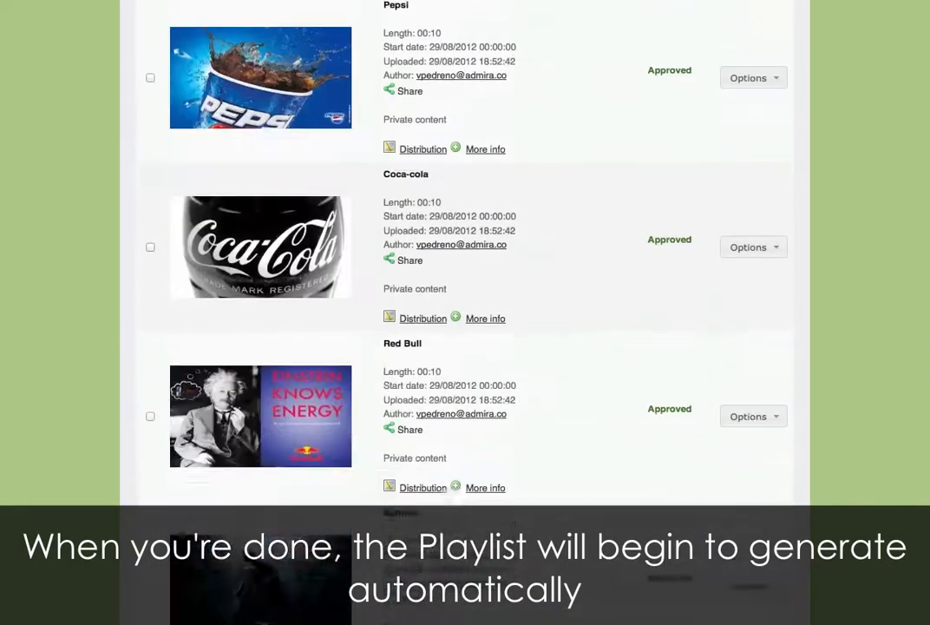
pyautogui.scroll(-1, 466, 261)
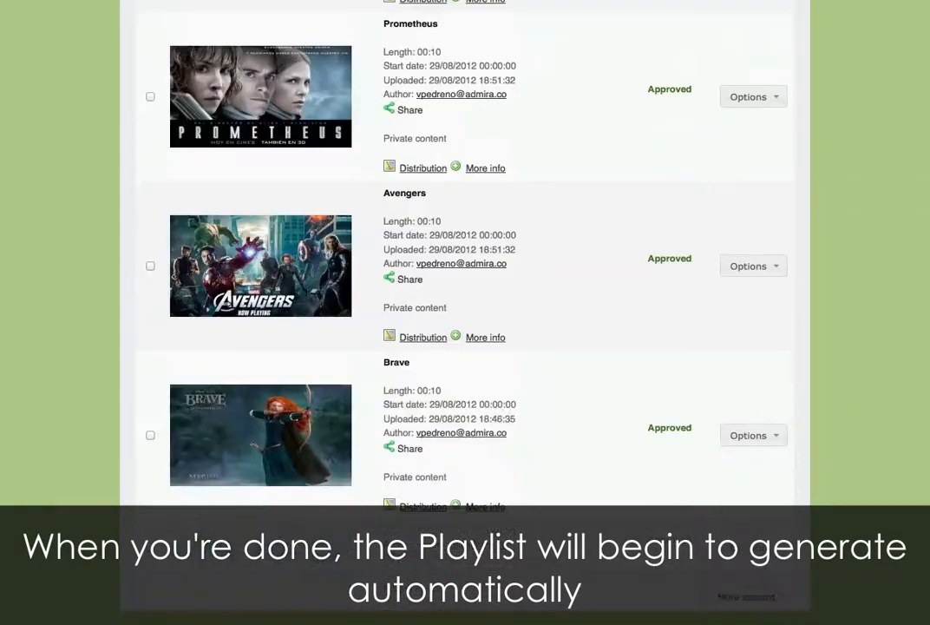
pyautogui.scroll(20, 466, 261)
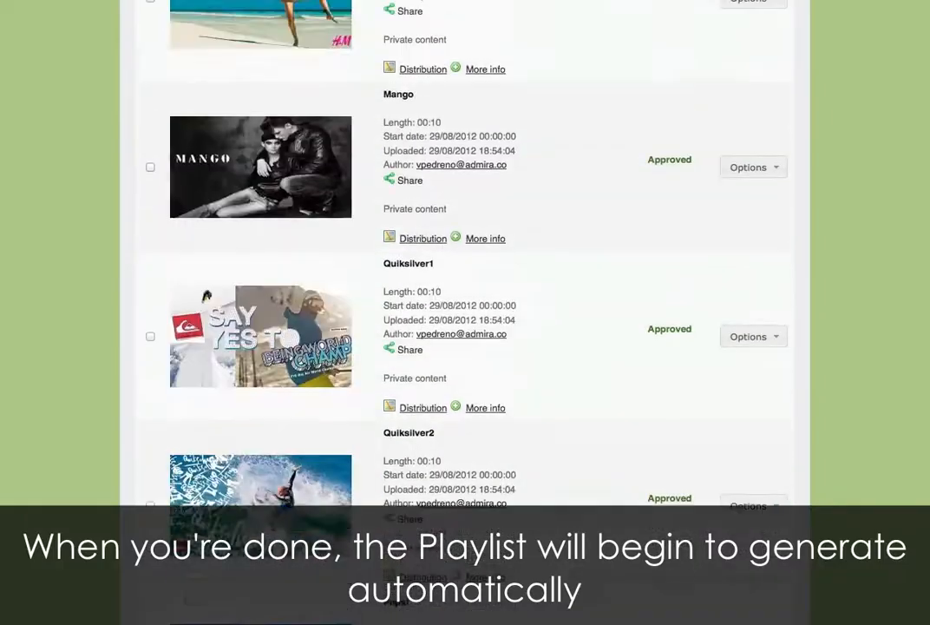
pyautogui.scroll(15, 465, 313)
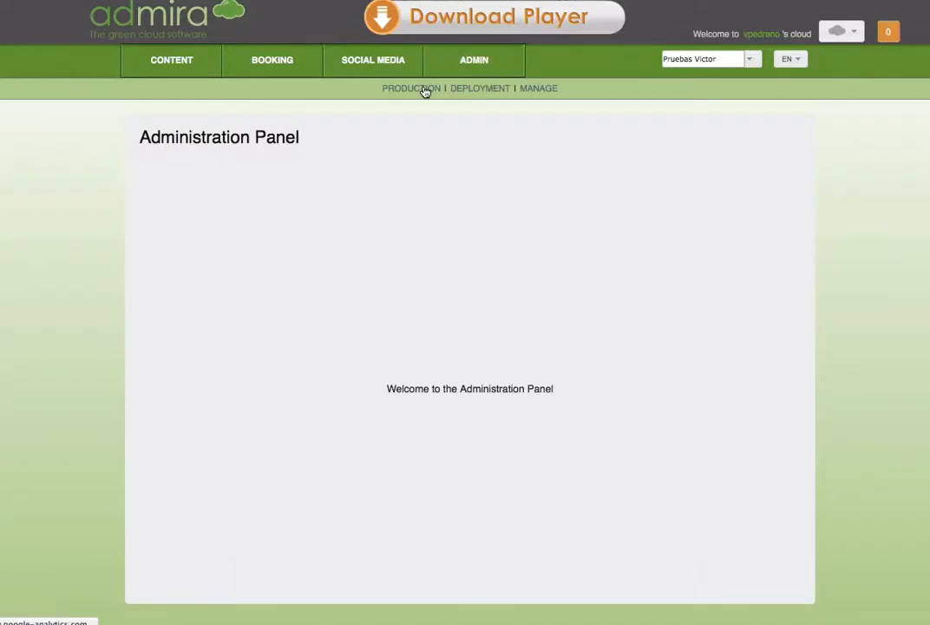
# - Examine the content list of the videowall_iz criteria playlist for 30-08-2012, including its filler contents, and return to the playlists with criteria
pyautogui.click(425, 91)
pyautogui.click(512, 102)
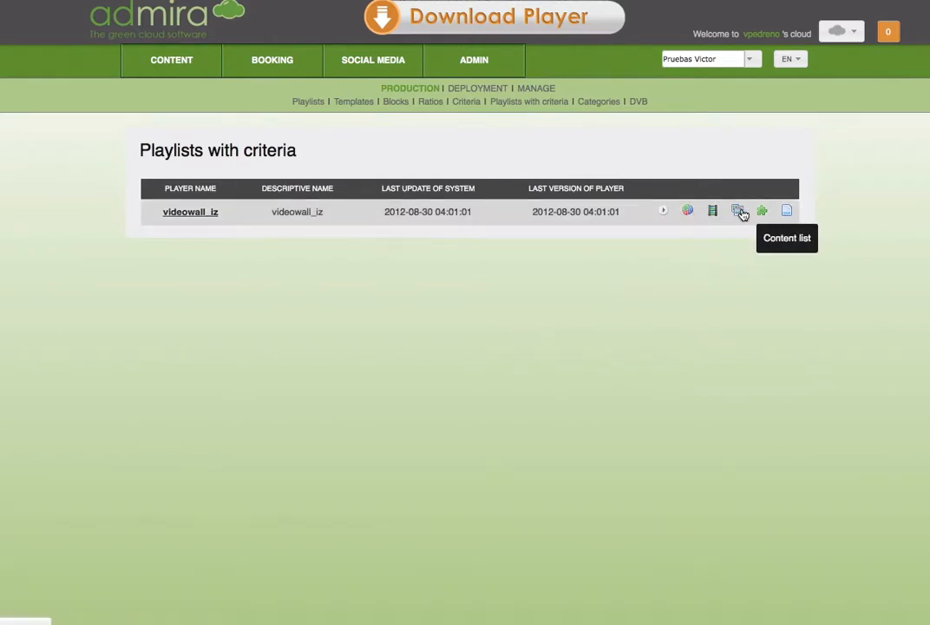
pyautogui.click(739, 212)
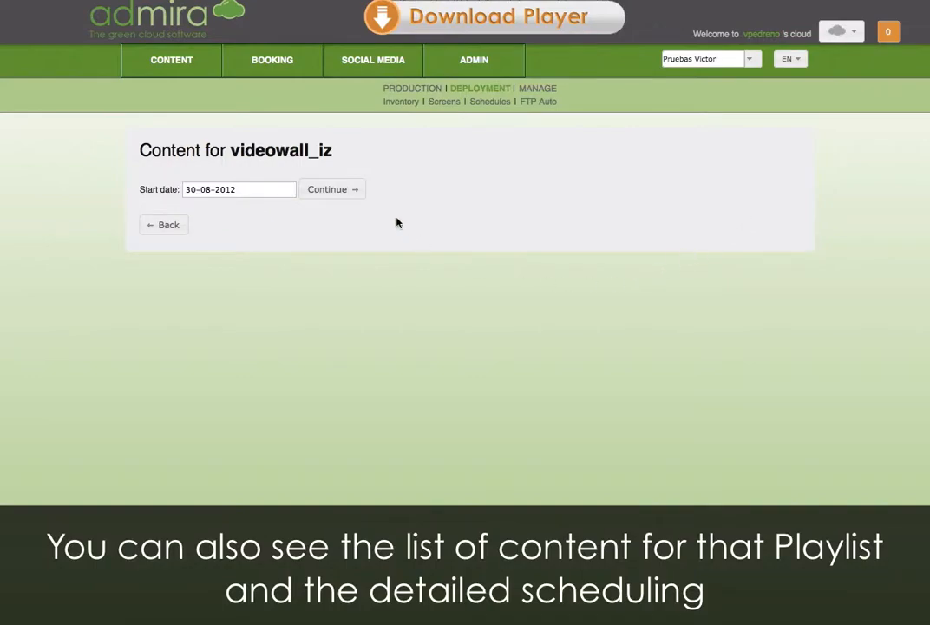
pyautogui.click(356, 193)
pyautogui.scroll(-5, 426, 312)
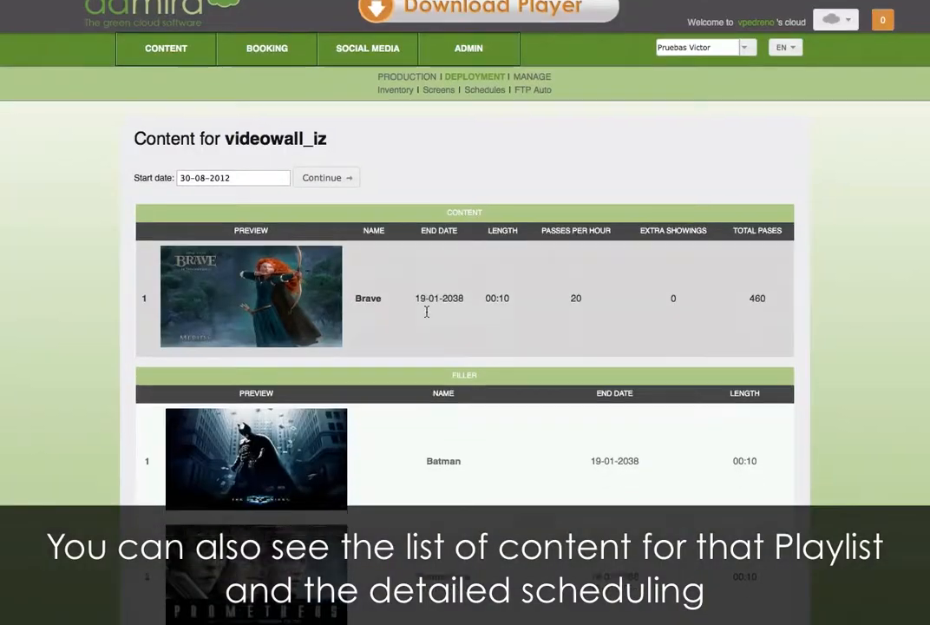
pyautogui.scroll(-10, 427, 316)
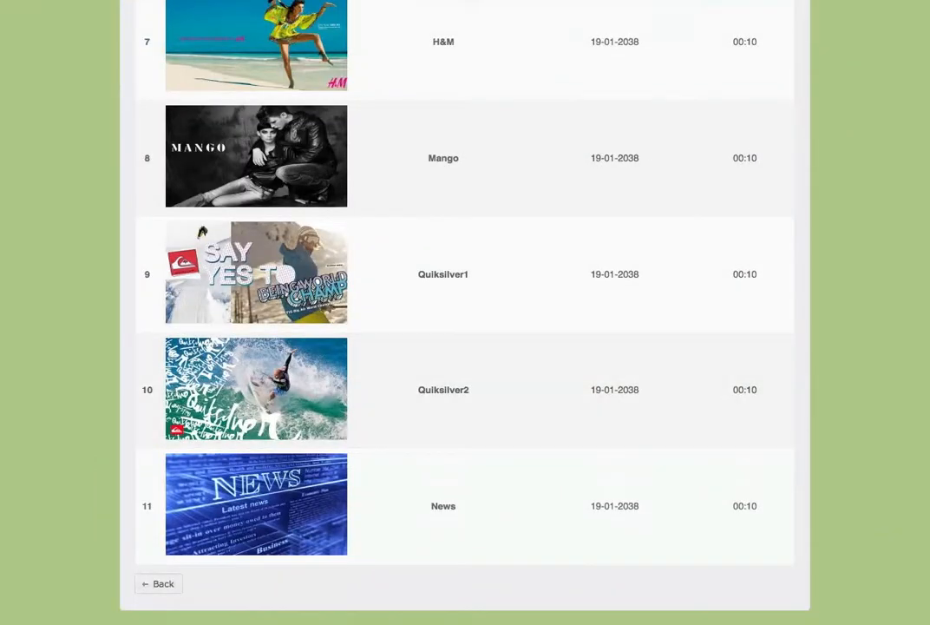
pyautogui.scroll(8, 835, 446)
pyautogui.scroll(5, 464, 313)
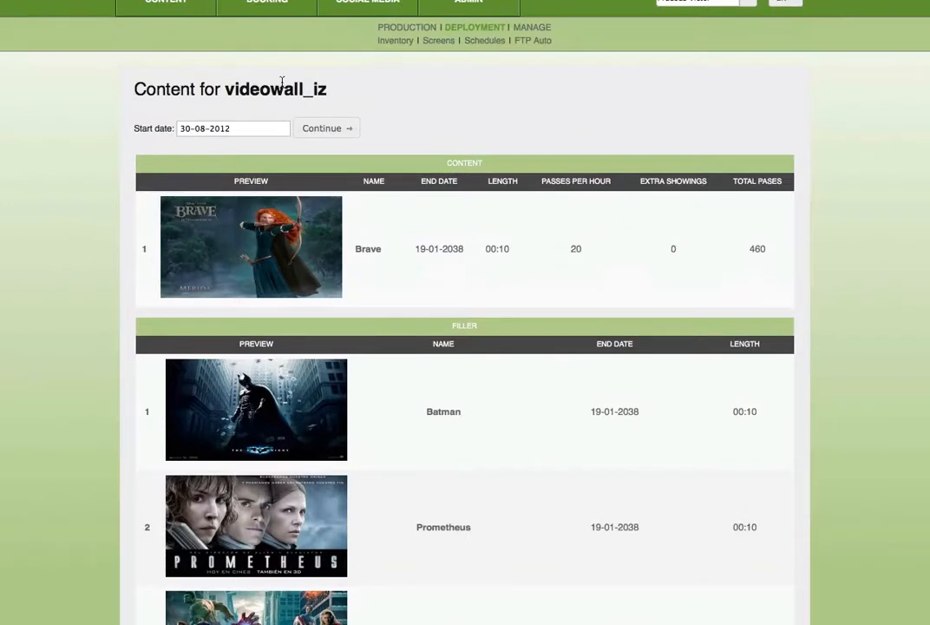
pyautogui.scroll(2, 282, 82)
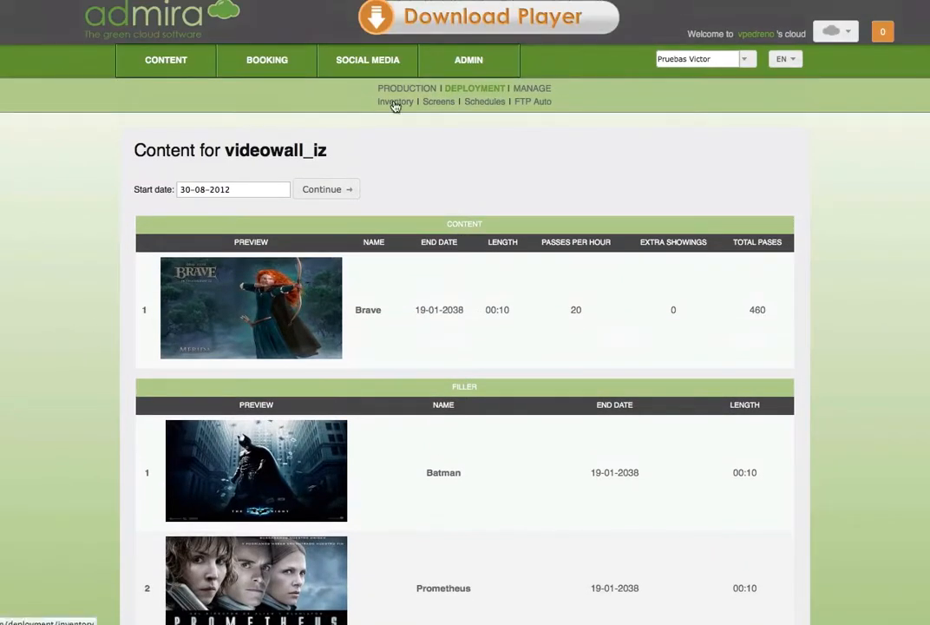
pyautogui.hotkey('alt', 'Left')
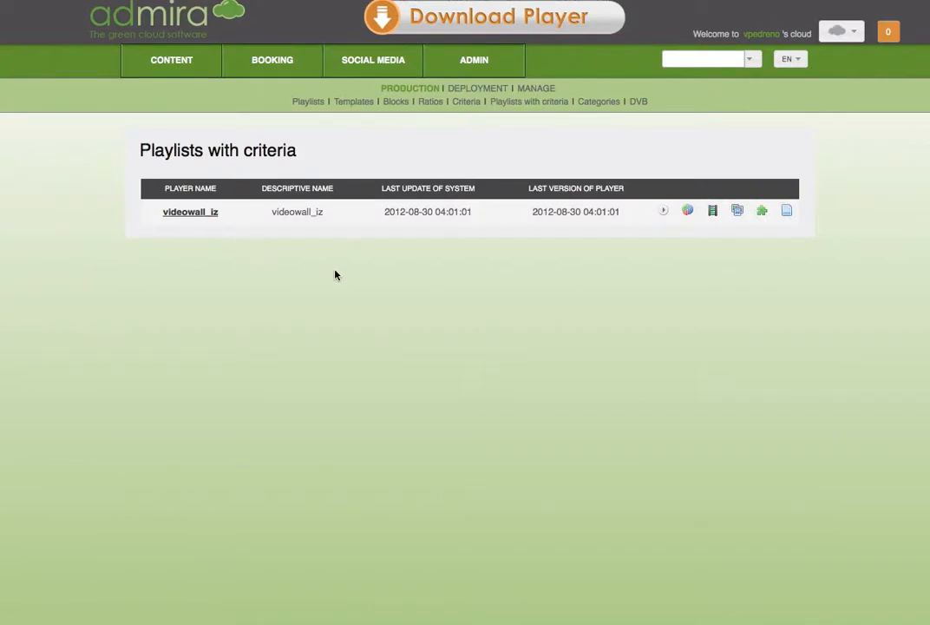
# - Examine the detailed videowall_iz playlist for 30-08-2012 from hour 0 to 24, and return to the playlists with criteria
pyautogui.click(710, 215)
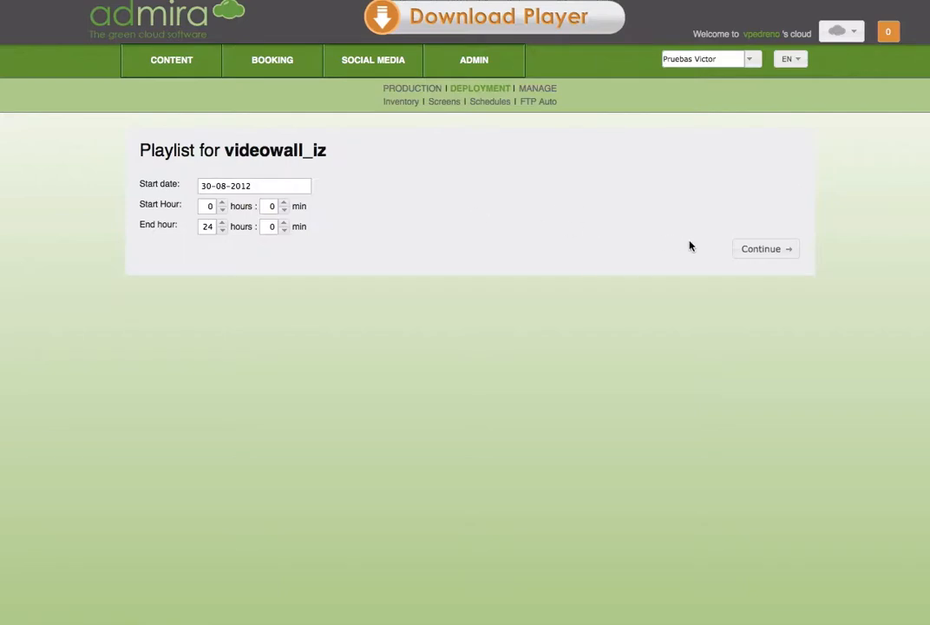
pyautogui.click(750, 253)
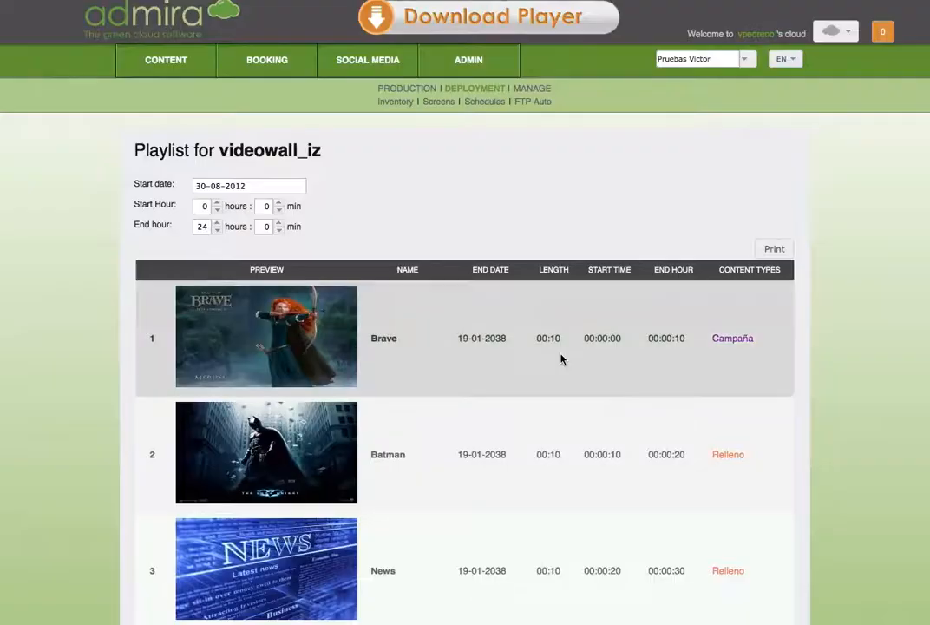
pyautogui.scroll(-3, 657, 257)
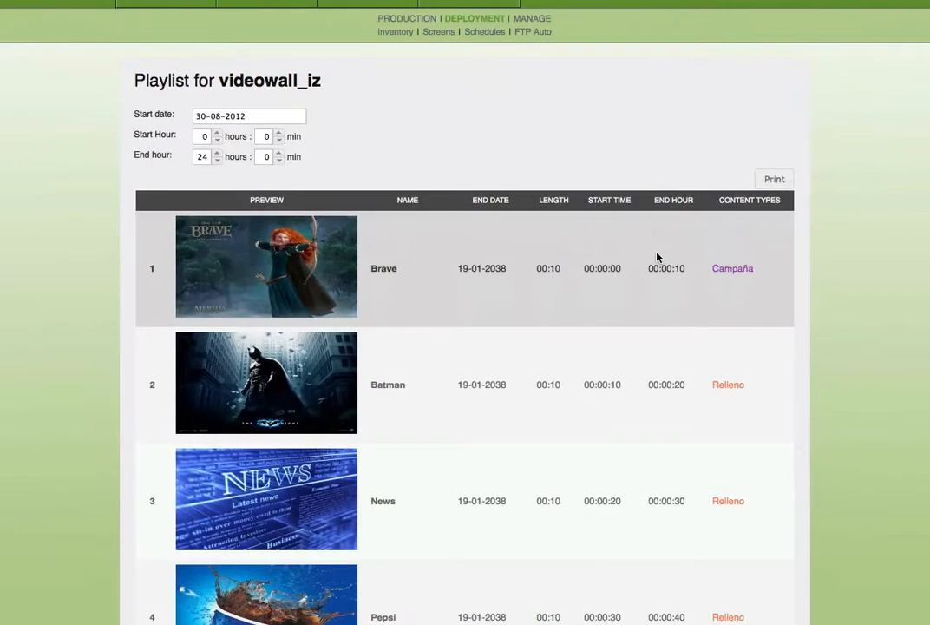
pyautogui.scroll(-3, 657, 257)
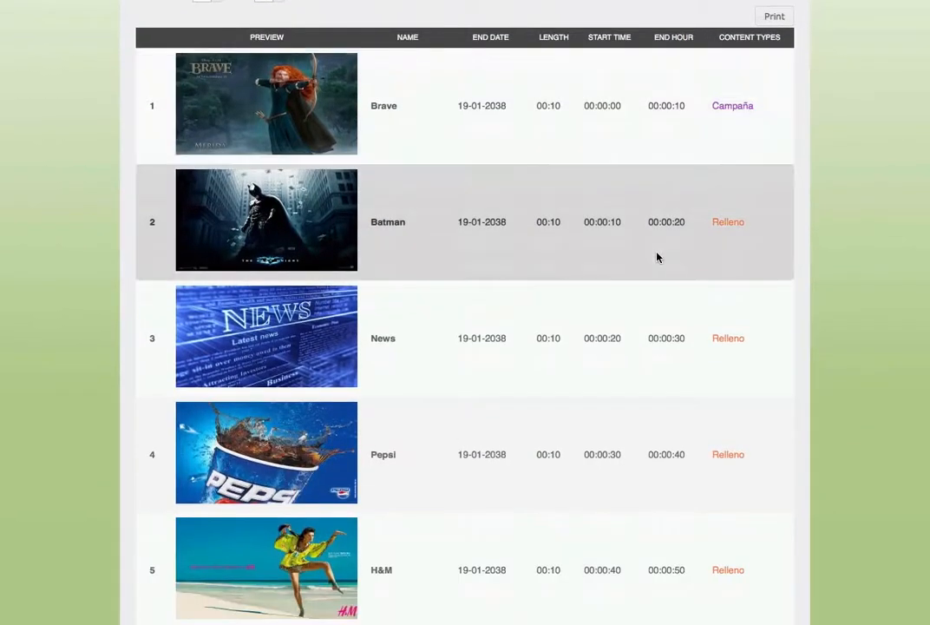
pyautogui.scroll(-3, 657, 257)
pyautogui.scroll(-20, 657, 257)
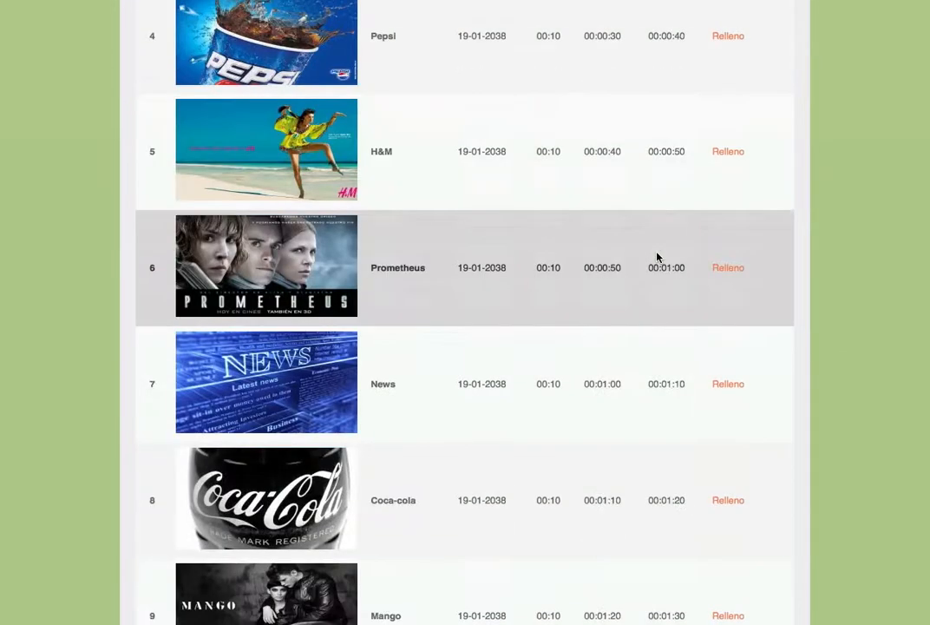
pyautogui.scroll(-20, 657, 253)
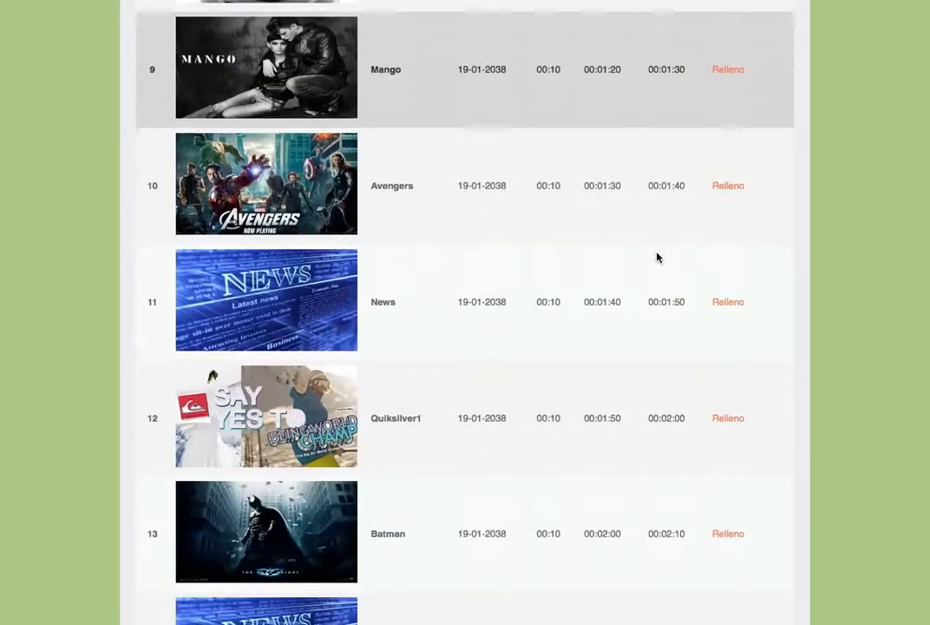
pyautogui.scroll(-20, 657, 253)
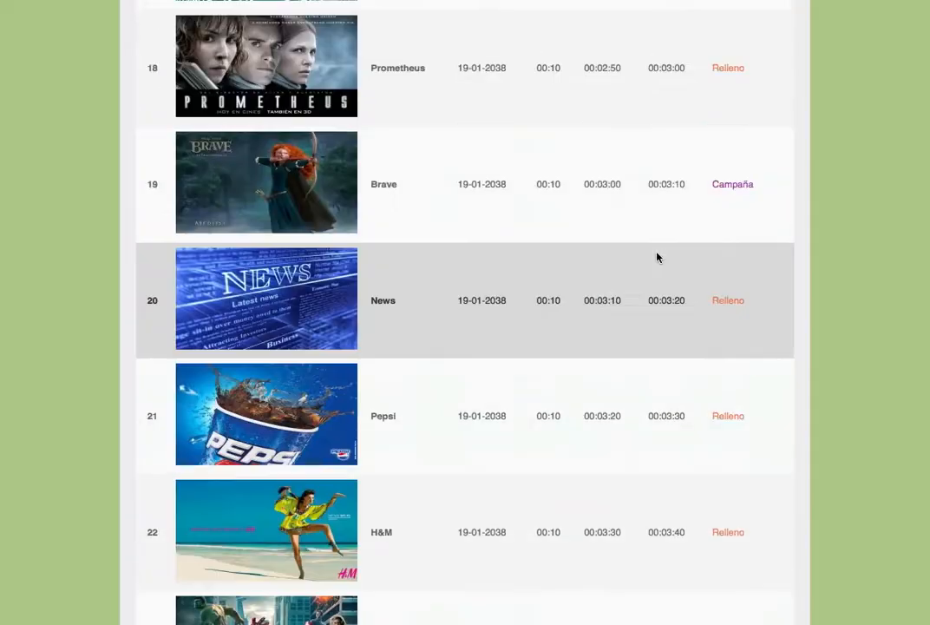
pyautogui.scroll(-20, 657, 257)
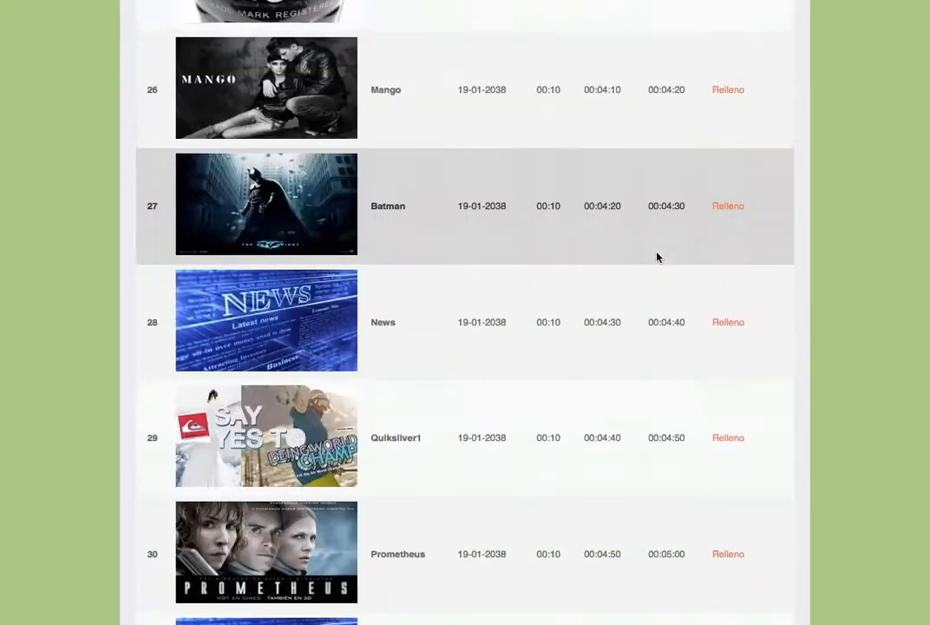
pyautogui.scroll(-3, 399, 242)
pyautogui.scroll(20, 127, 128)
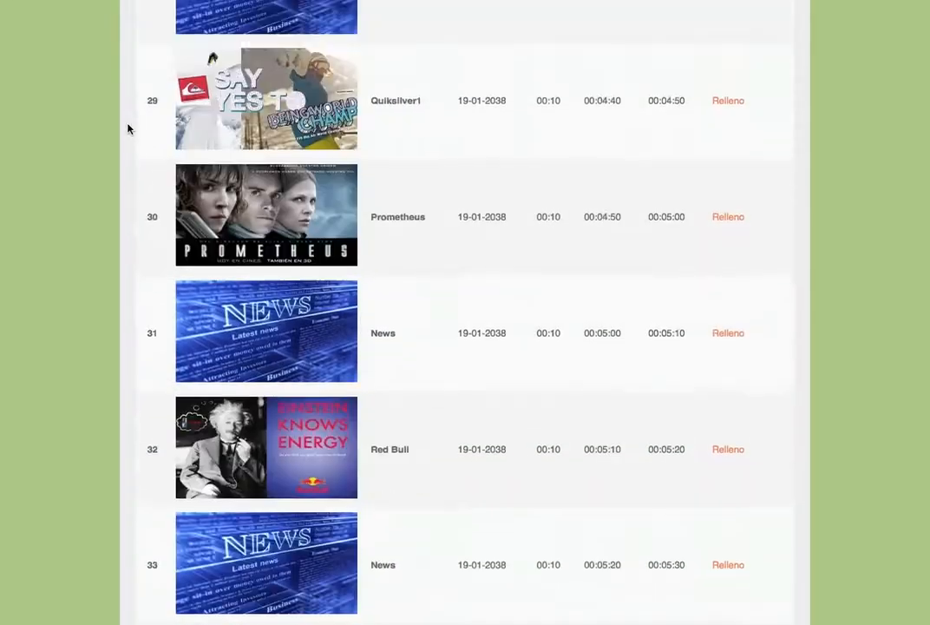
pyautogui.scroll(20, 127, 128)
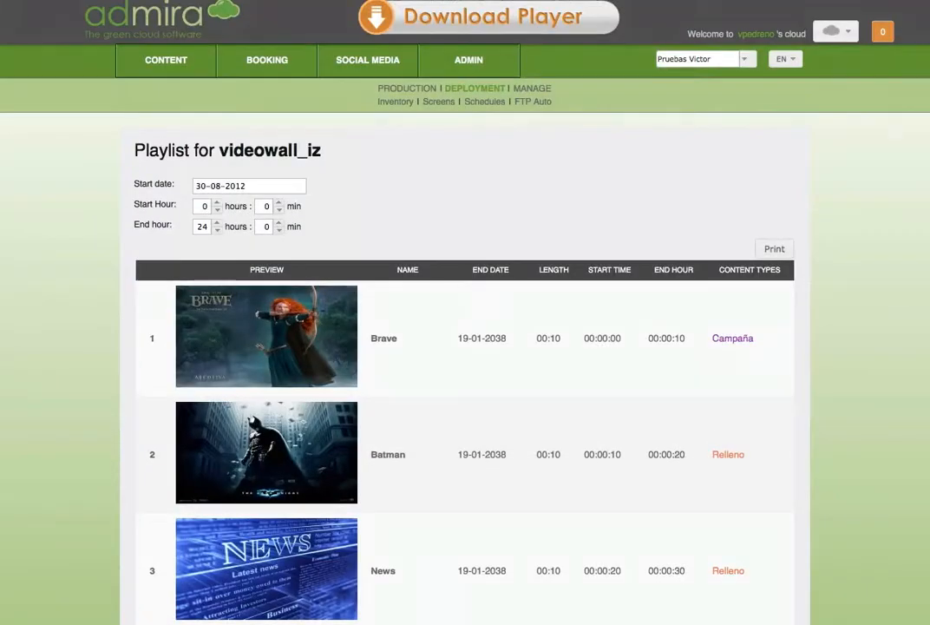
pyautogui.hotkey('alt', 'Left')
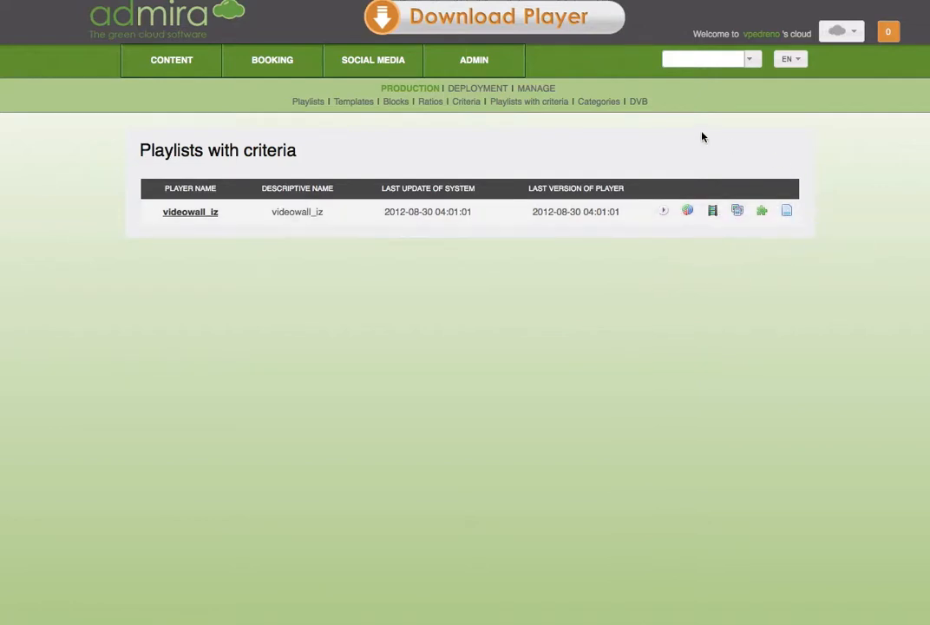
# - Check the live broadcasting status of the players in the administration area
pyautogui.click(526, 90)
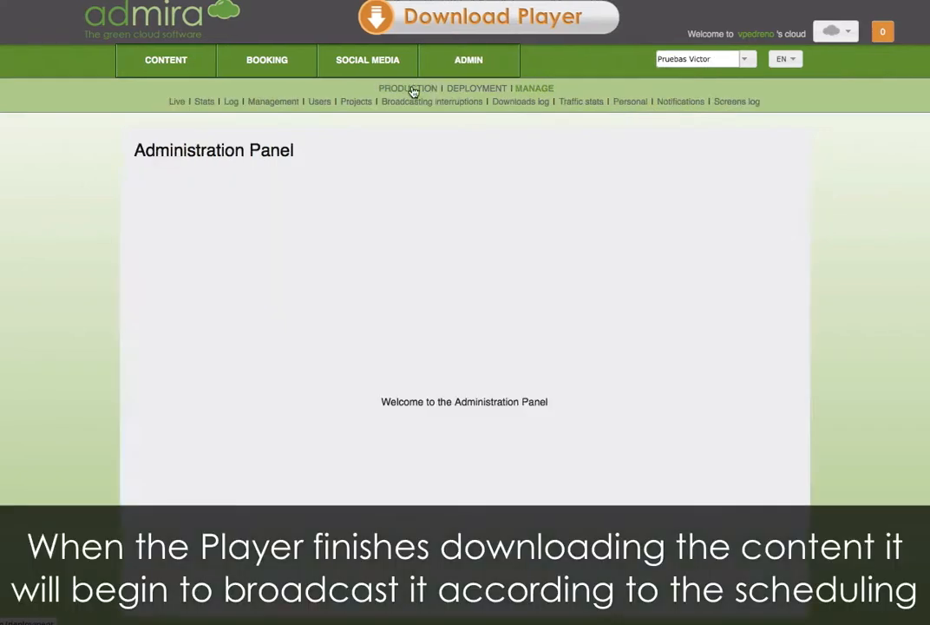
pyautogui.click(178, 102)
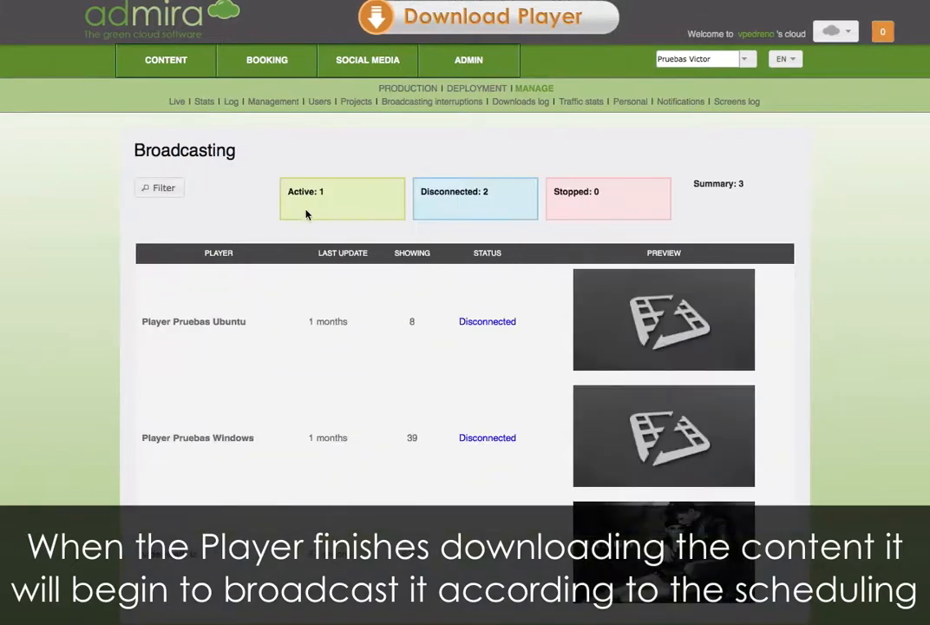
pyautogui.scroll(-1, 373, 304)
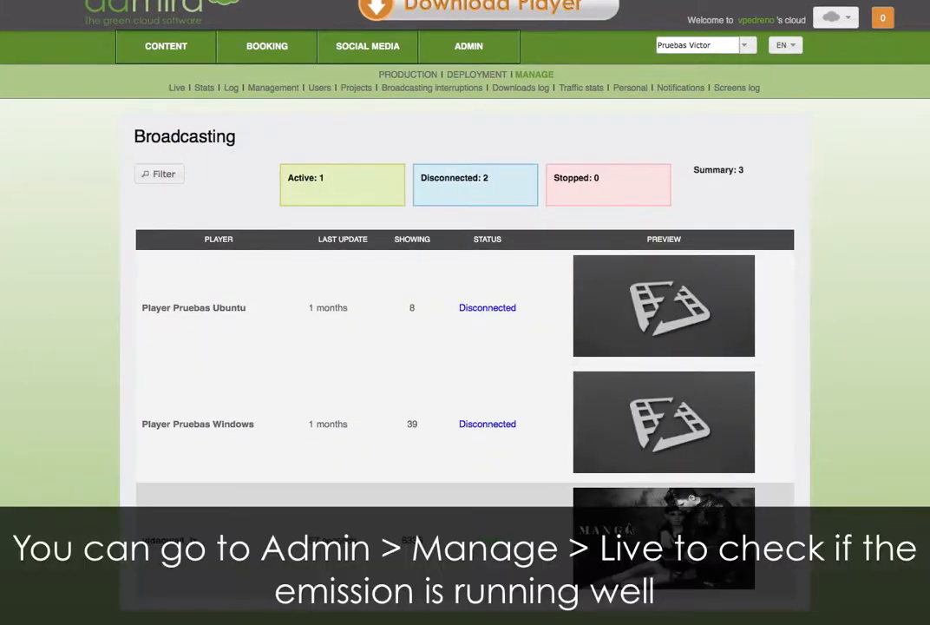